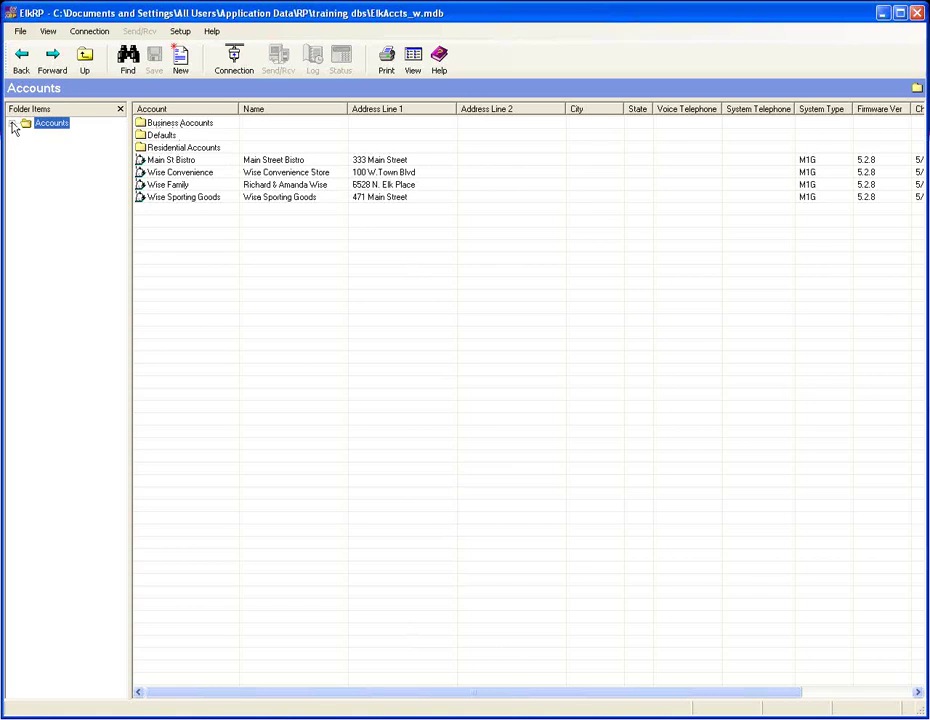
- Expand the Accounts, Business Accounts and Residential Accounts folders to view their subfolders
left_click(13, 124)
left_click(26, 135)
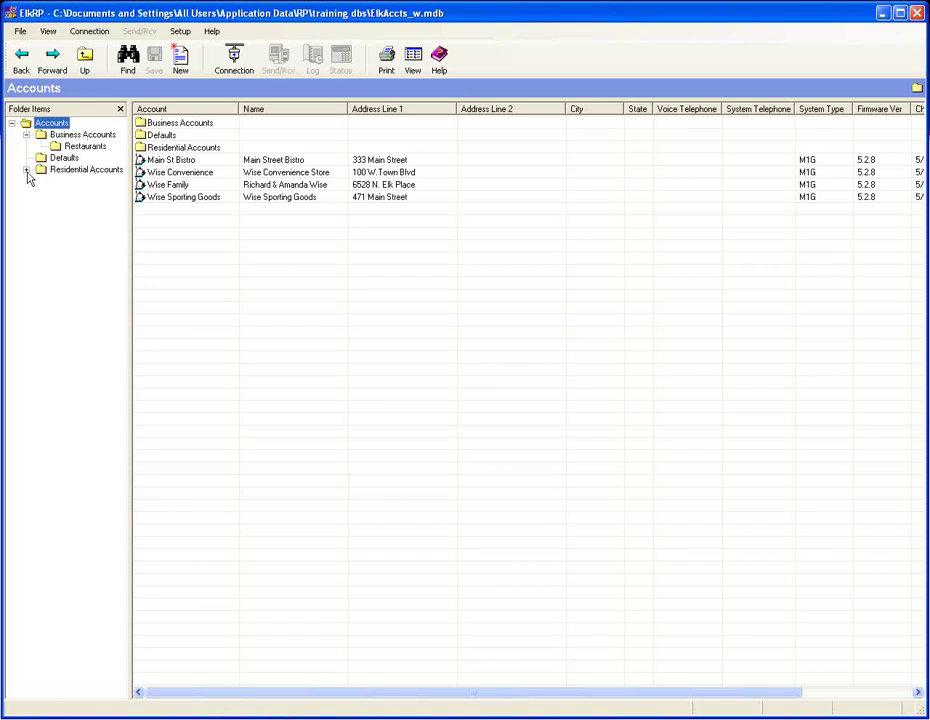
left_click(26, 170)
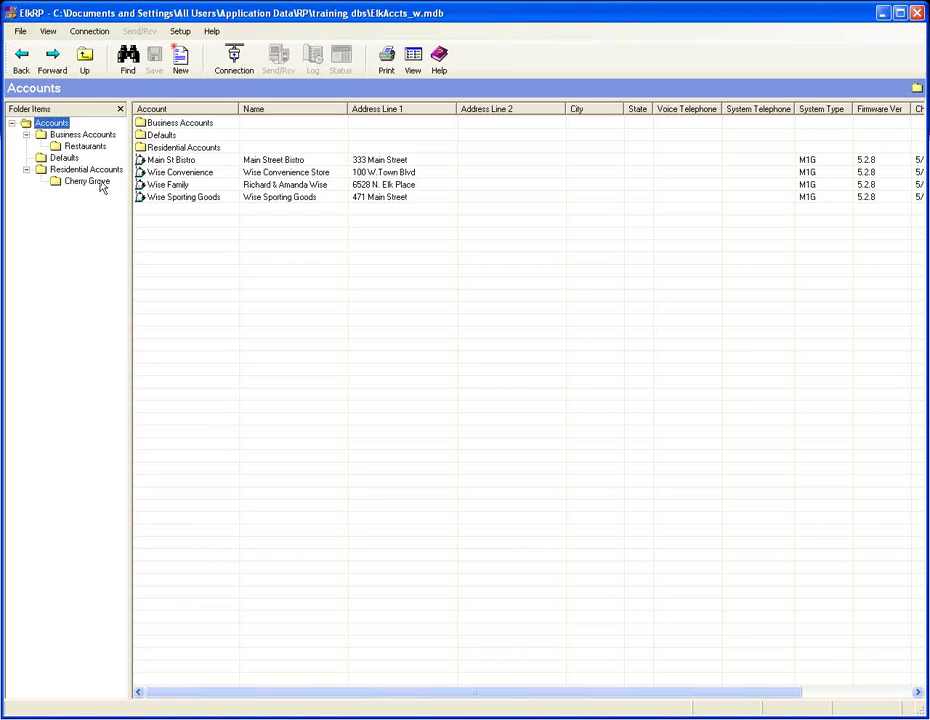
- Assign the Main St Bistro account to the Restaurants folder under Business Accounts and save the account
double_click(209, 162)
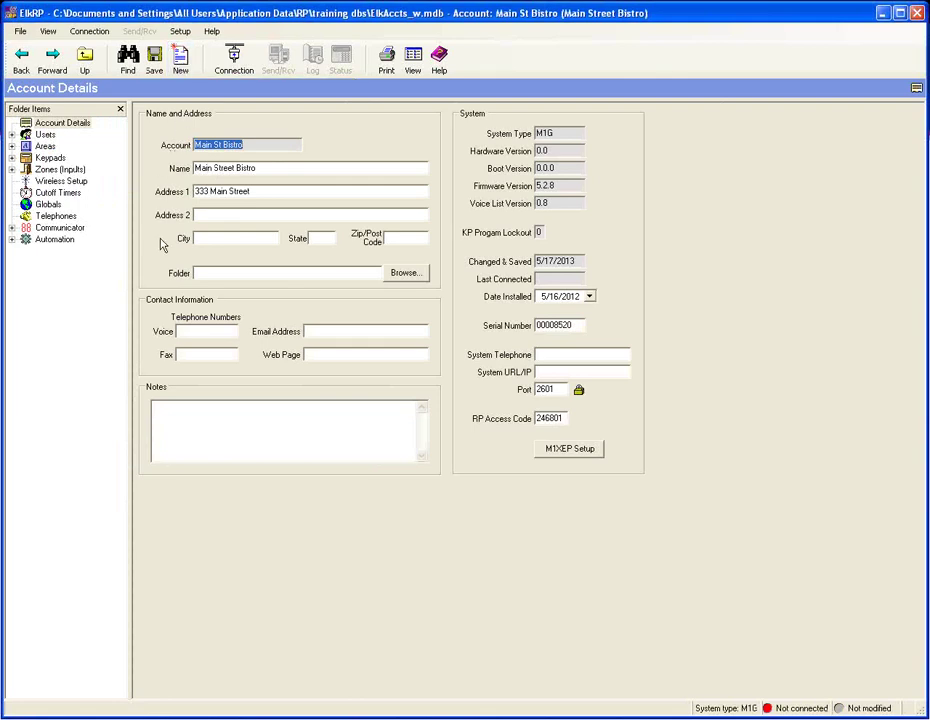
left_click(214, 272)
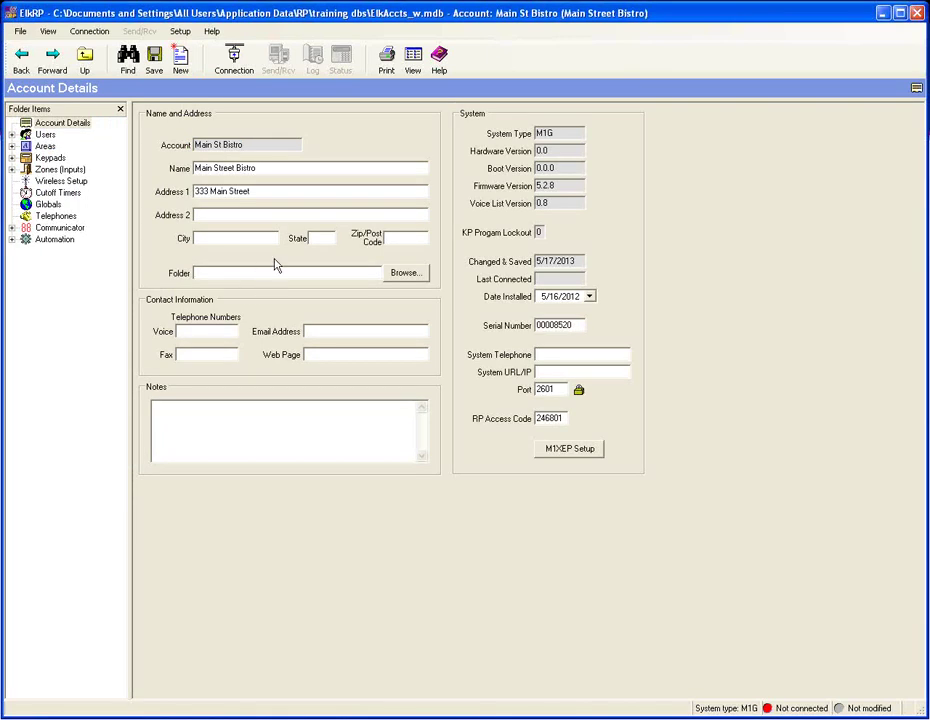
left_click(416, 277)
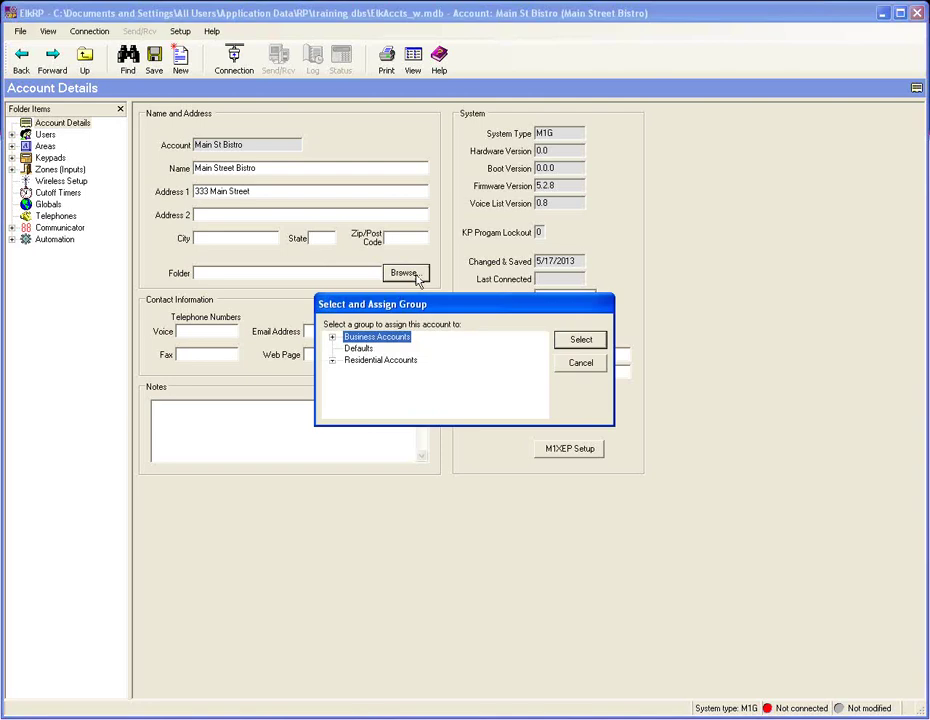
left_click(332, 337)
left_click(386, 348)
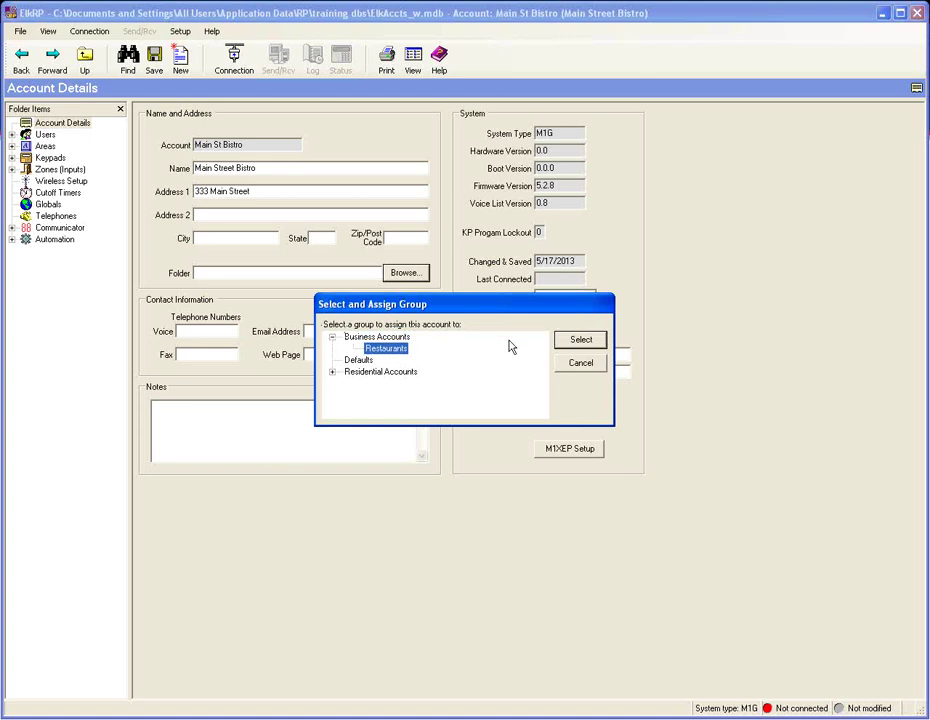
left_click(598, 341)
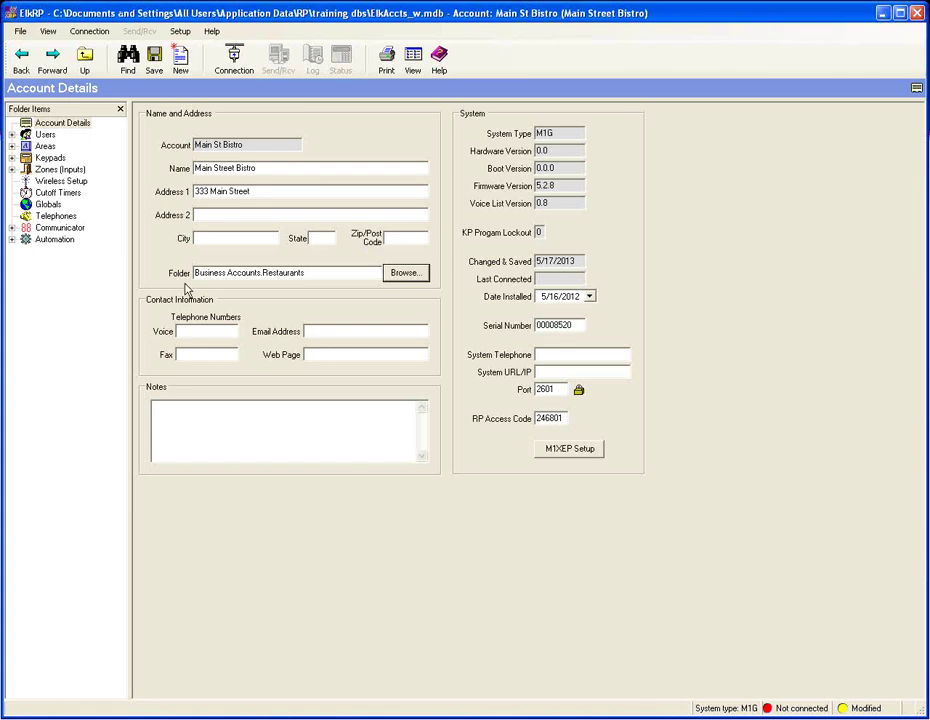
left_click(153, 60)
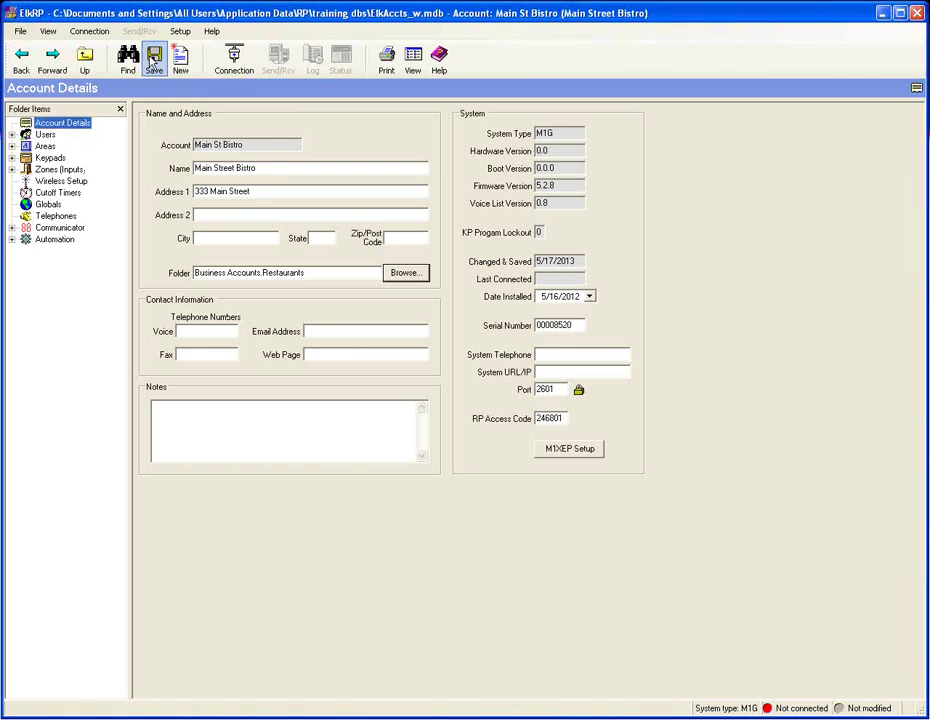
- Return to the account list, check the contents of the Restaurants folder, and go back to the Accounts root
left_click(20, 31)
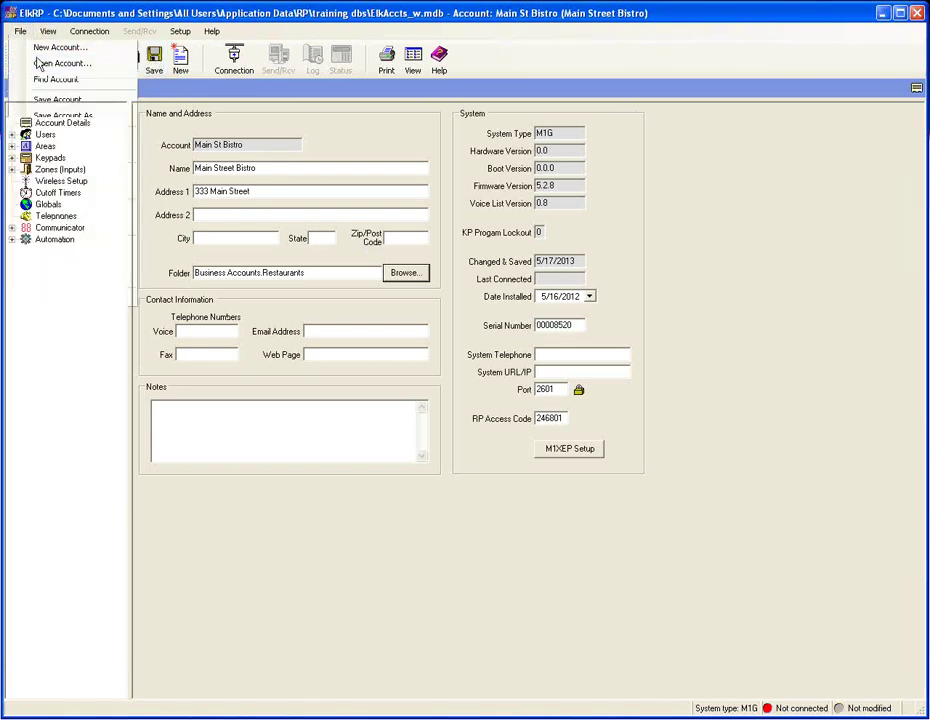
left_click(38, 63)
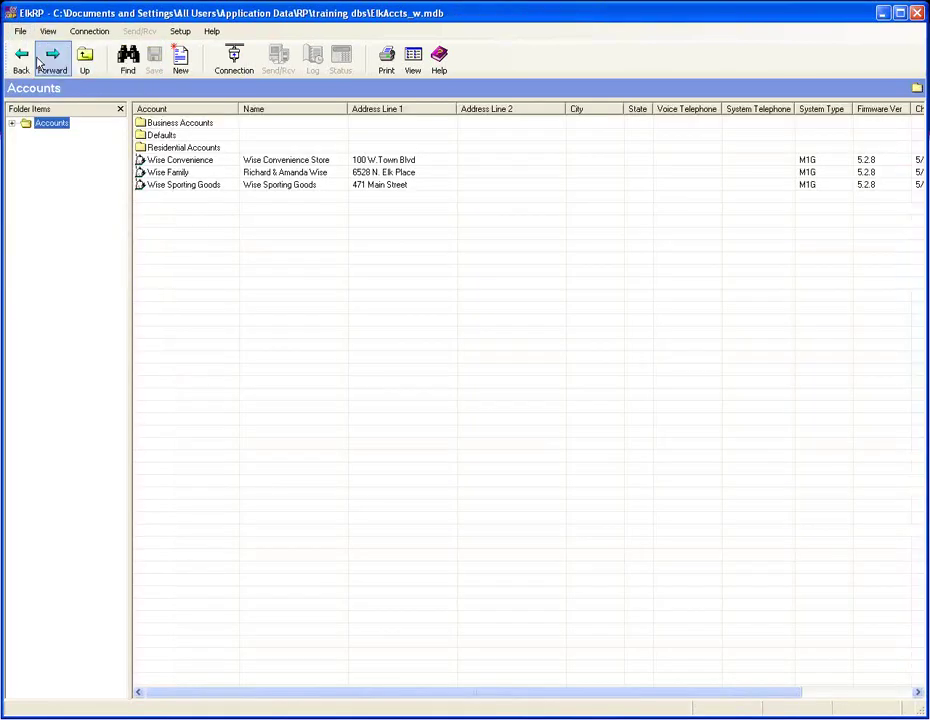
left_click(12, 124)
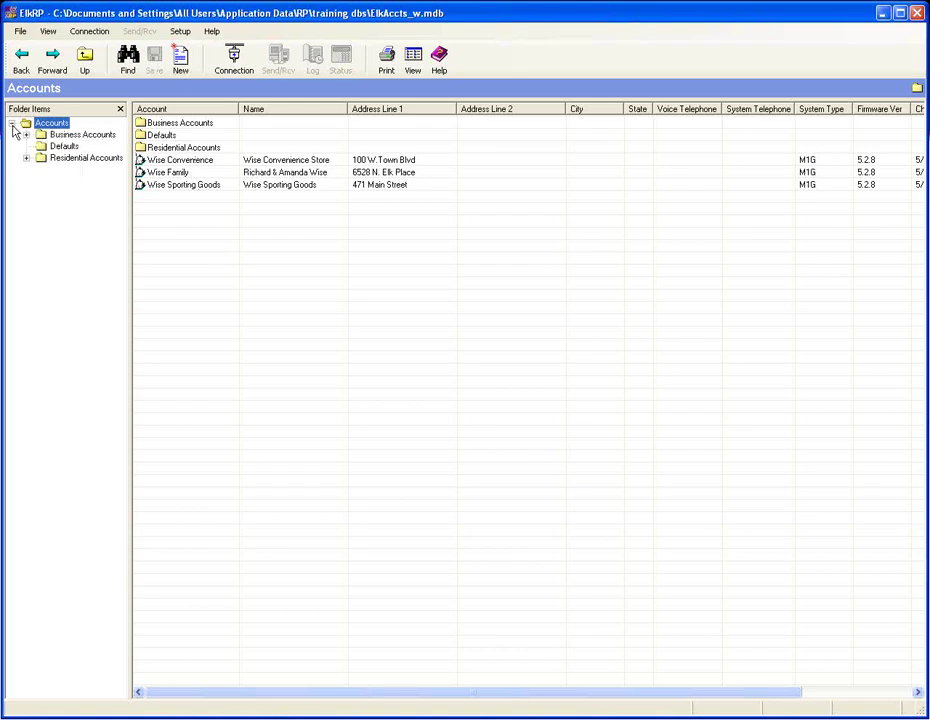
double_click(158, 124)
double_click(157, 124)
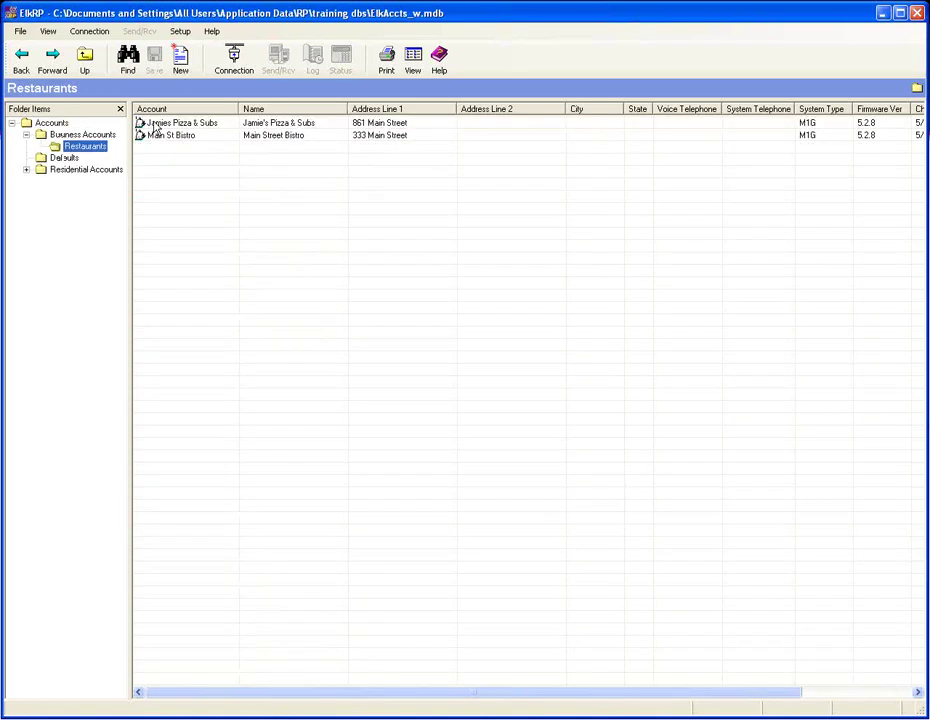
left_click(54, 124)
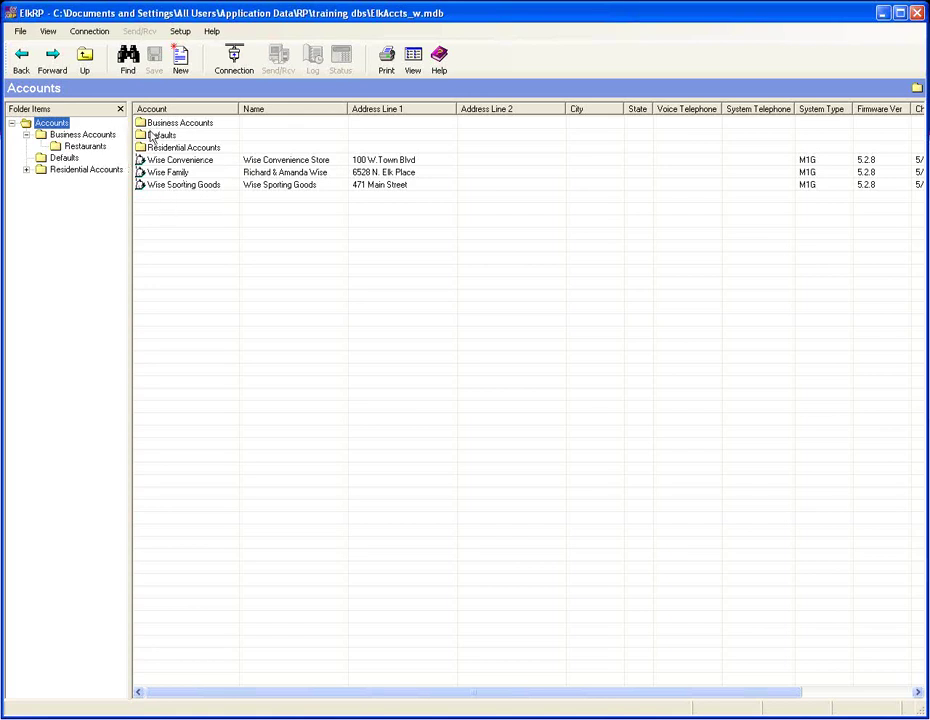
- Assign the Wise Convenience account to a new folder named Wise Accounts, save it and return to the account list
double_click(191, 166)
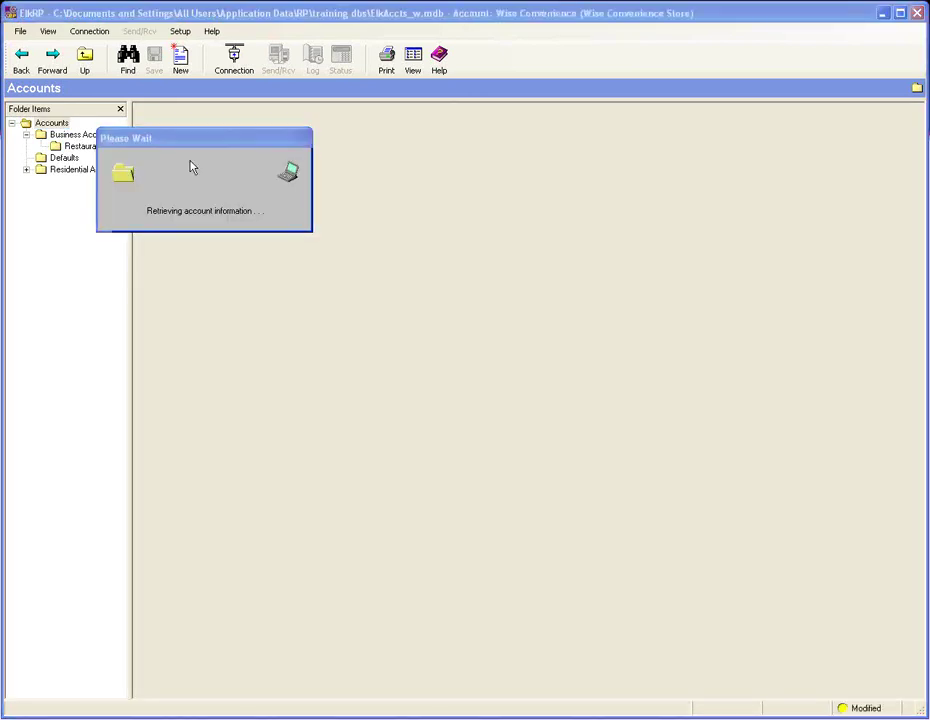
left_click(207, 271)
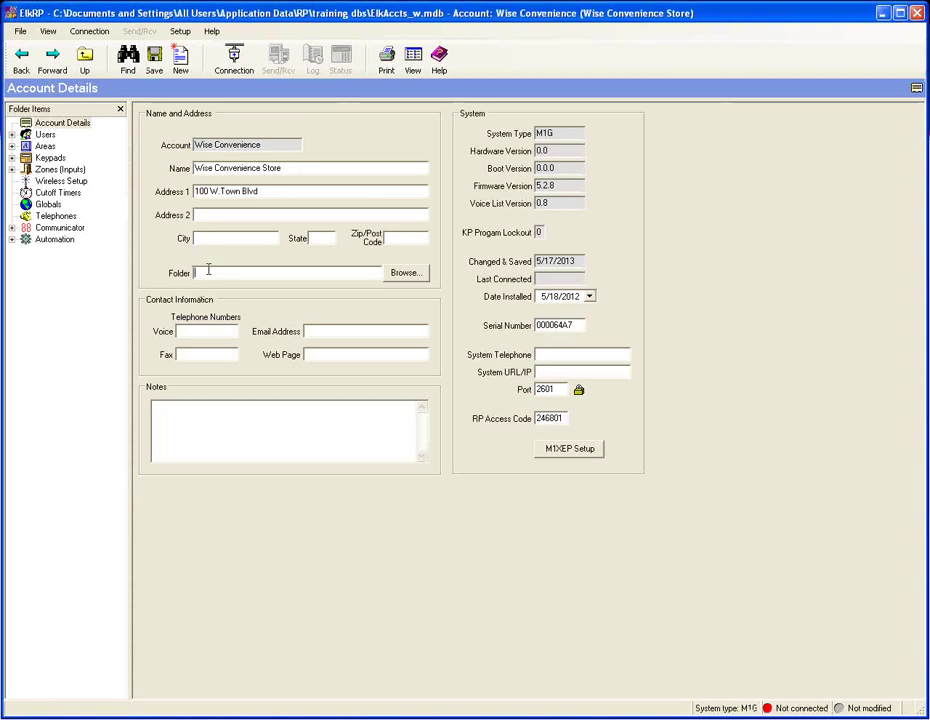
type("Wise Accounts")
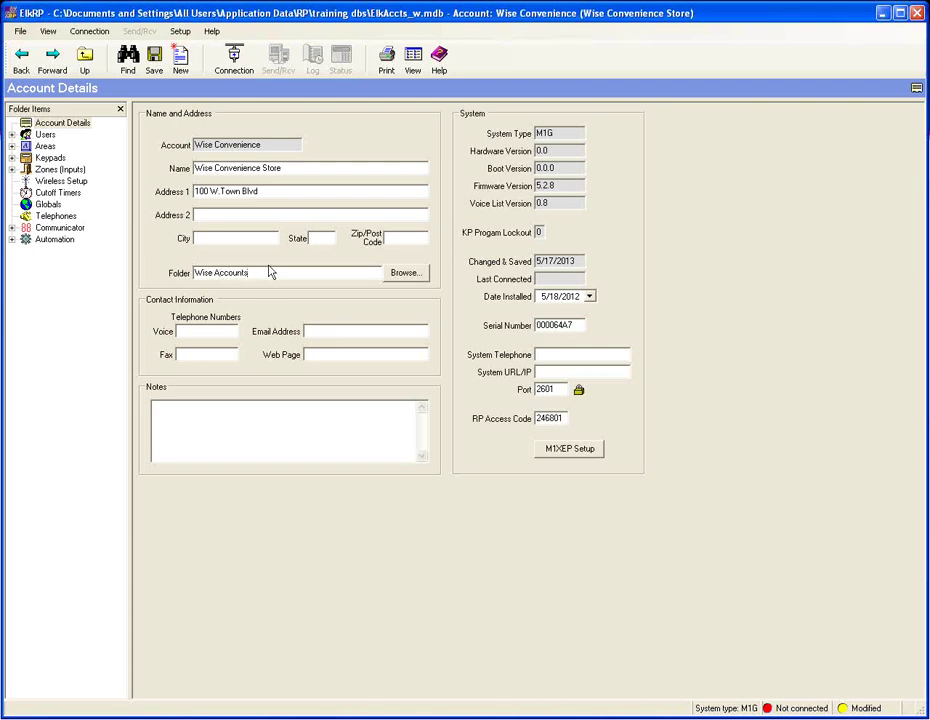
left_click(154, 62)
left_click(20, 31)
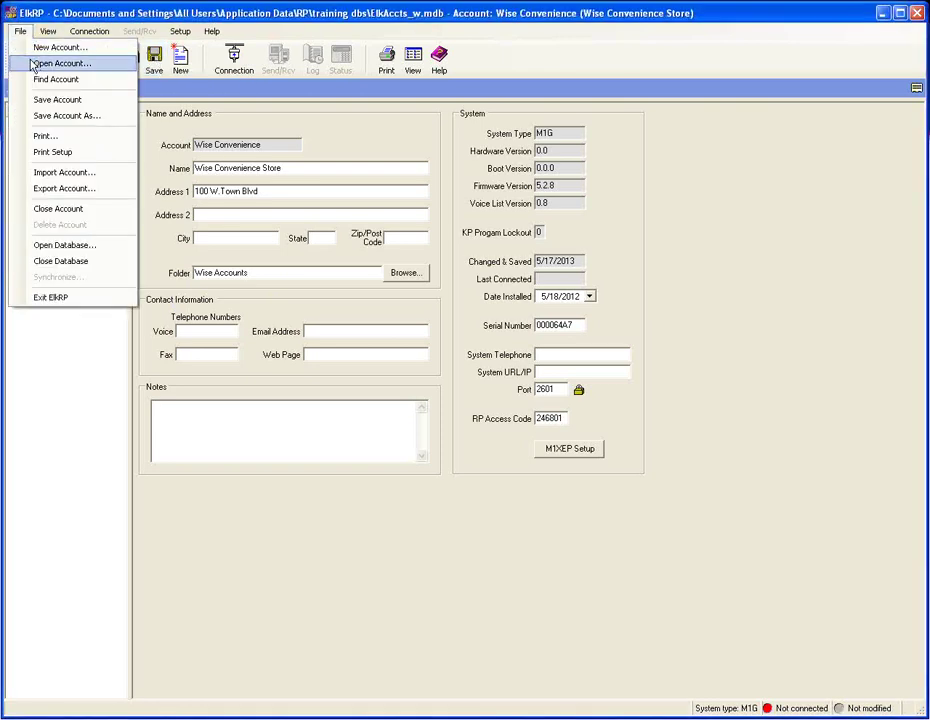
left_click(33, 64)
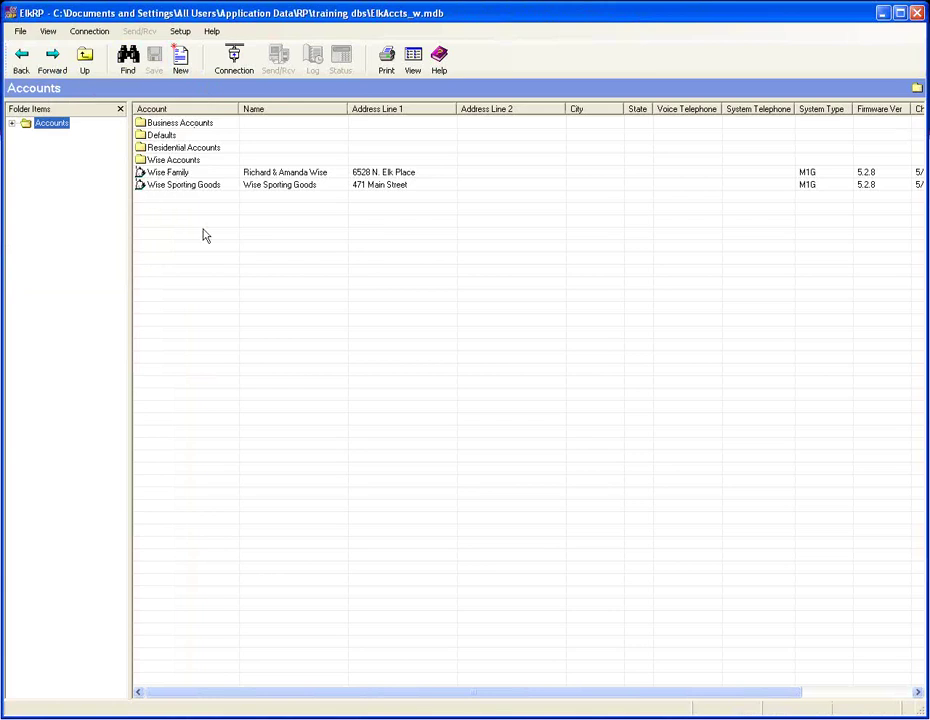
- Assign the Wise Family account to the existing Wise Accounts folder, save it and return to the account list
double_click(166, 172)
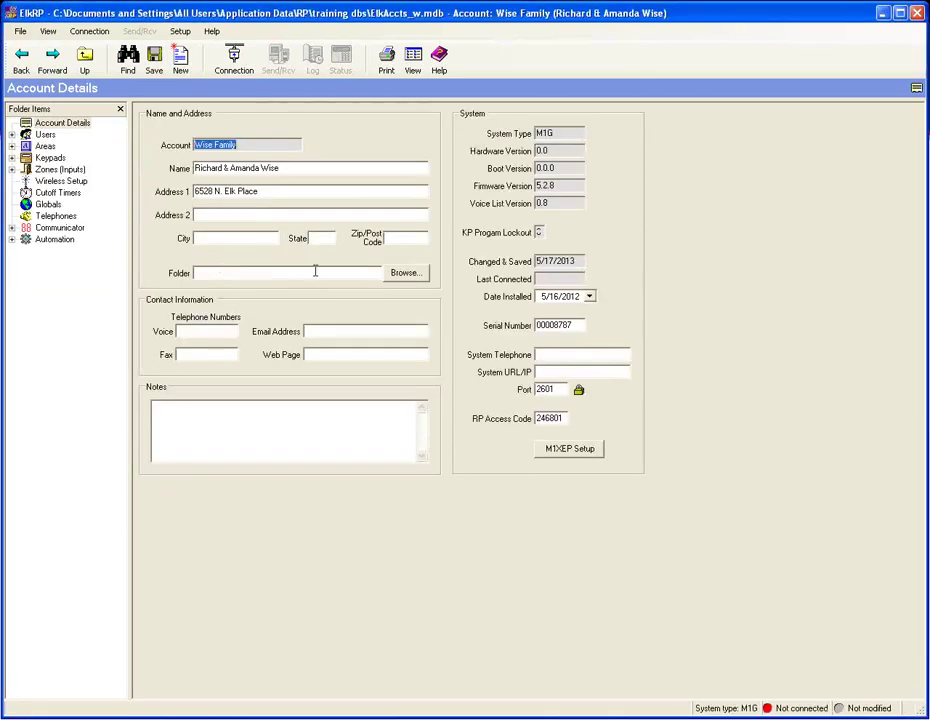
left_click(418, 276)
left_click(370, 372)
left_click(580, 340)
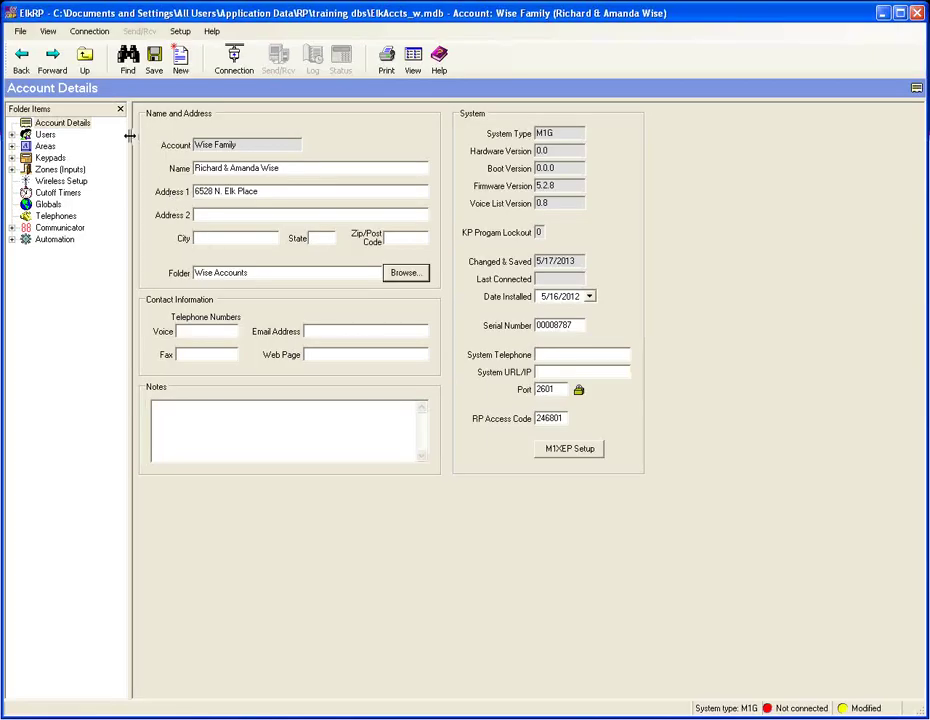
left_click(154, 58)
left_click(20, 31)
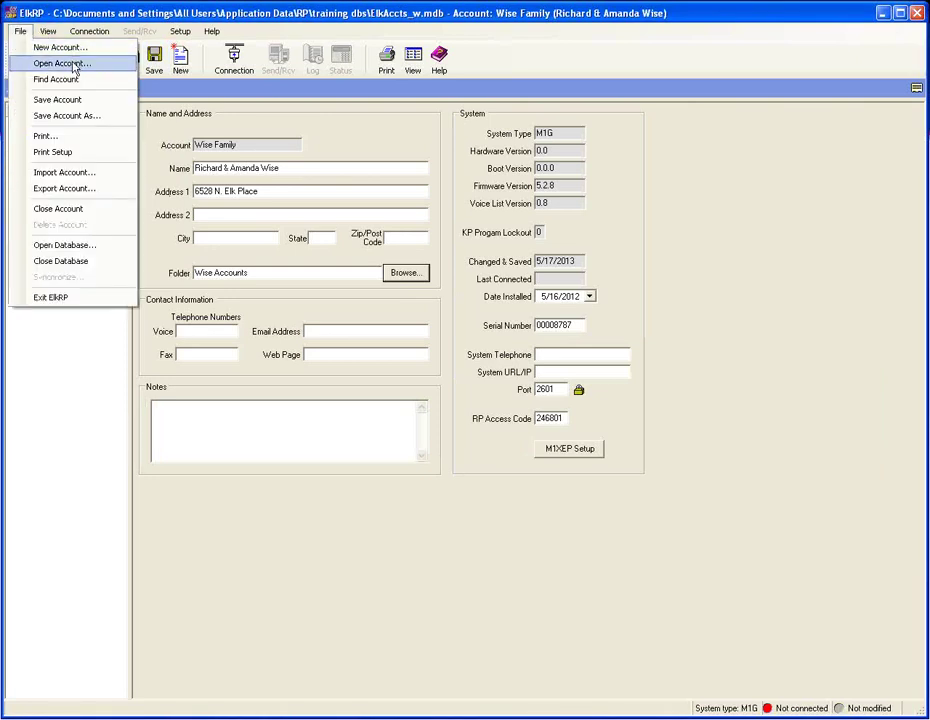
left_click(65, 64)
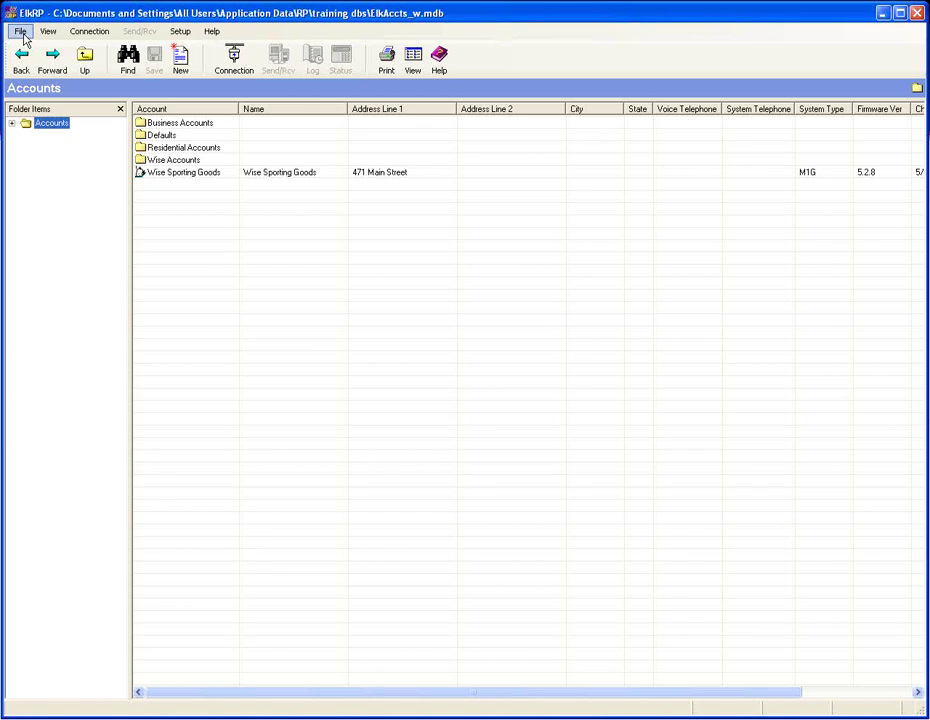
- Try to analyze database differences using ElkAccts_w.mdb from training dbs as the remote database, and close the comparison
left_click(20, 33)
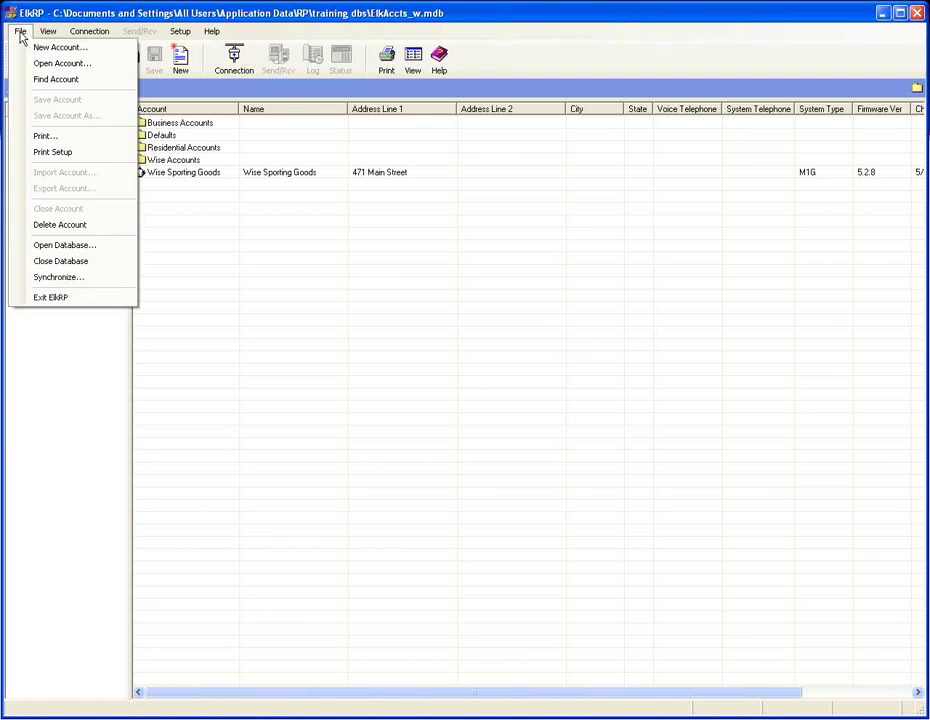
left_click(90, 277)
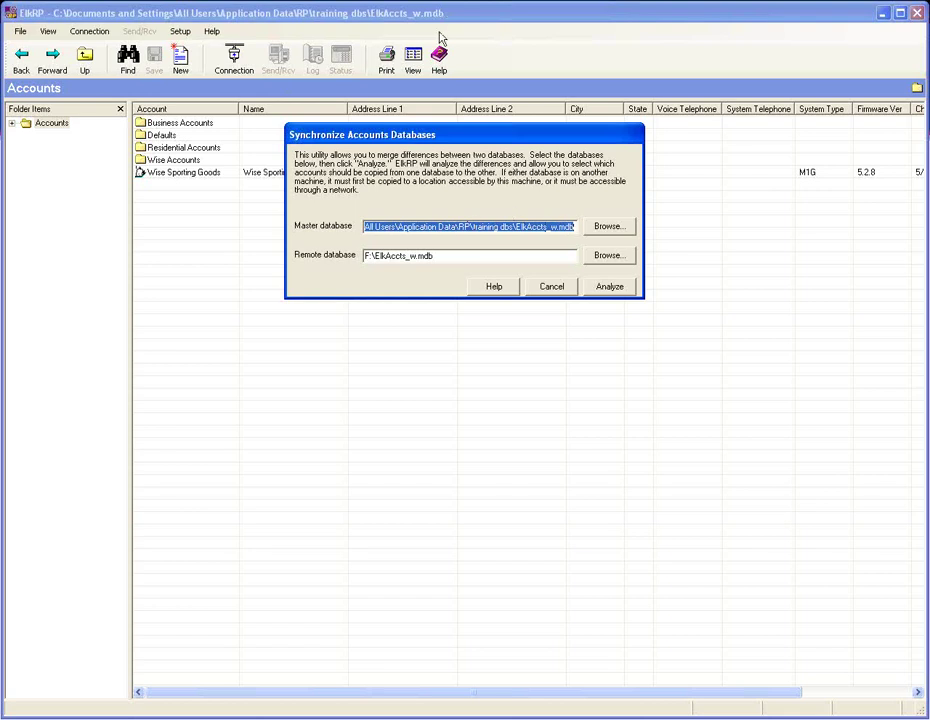
left_click(609, 263)
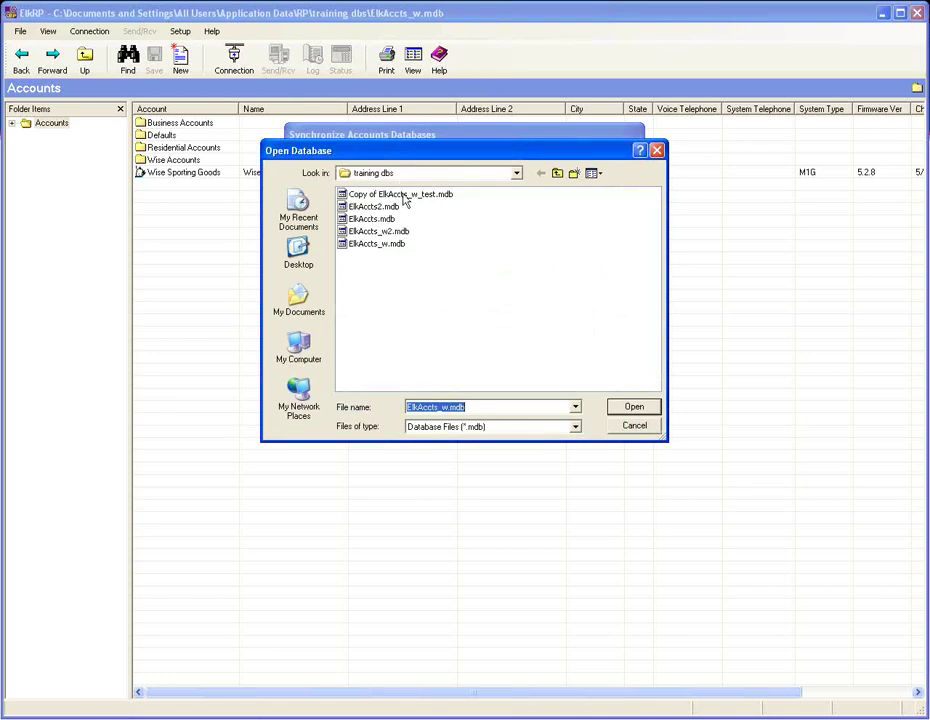
left_click(385, 246)
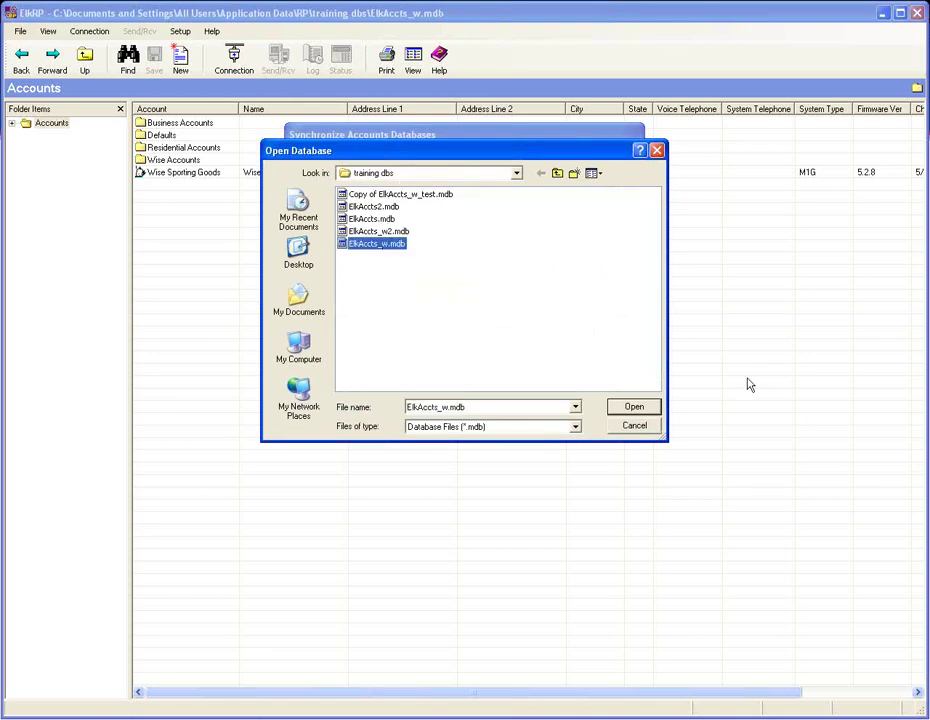
left_click(634, 407)
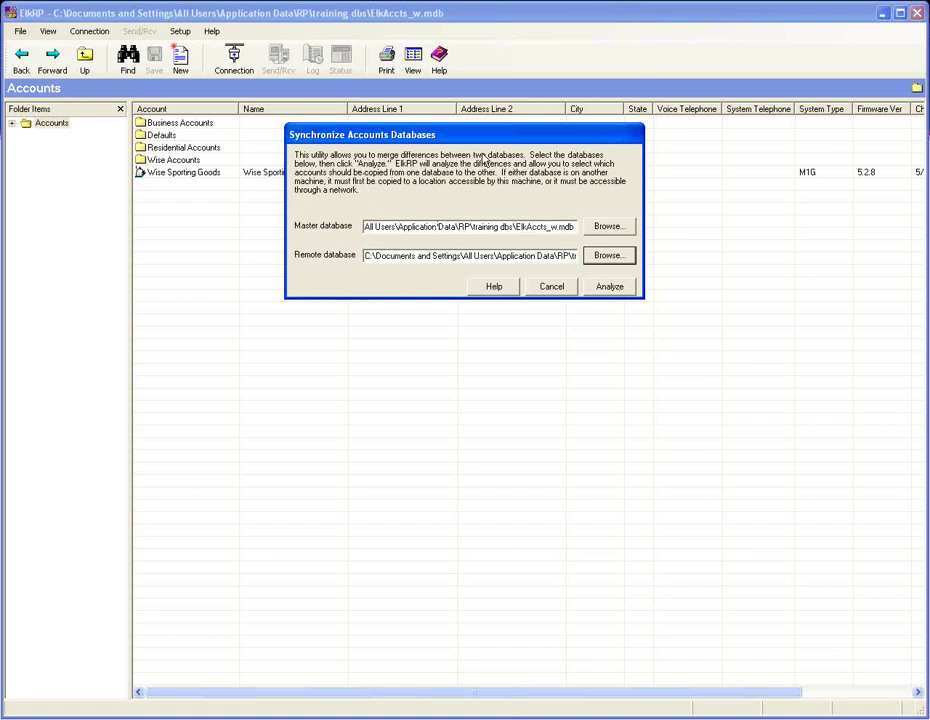
left_click(611, 289)
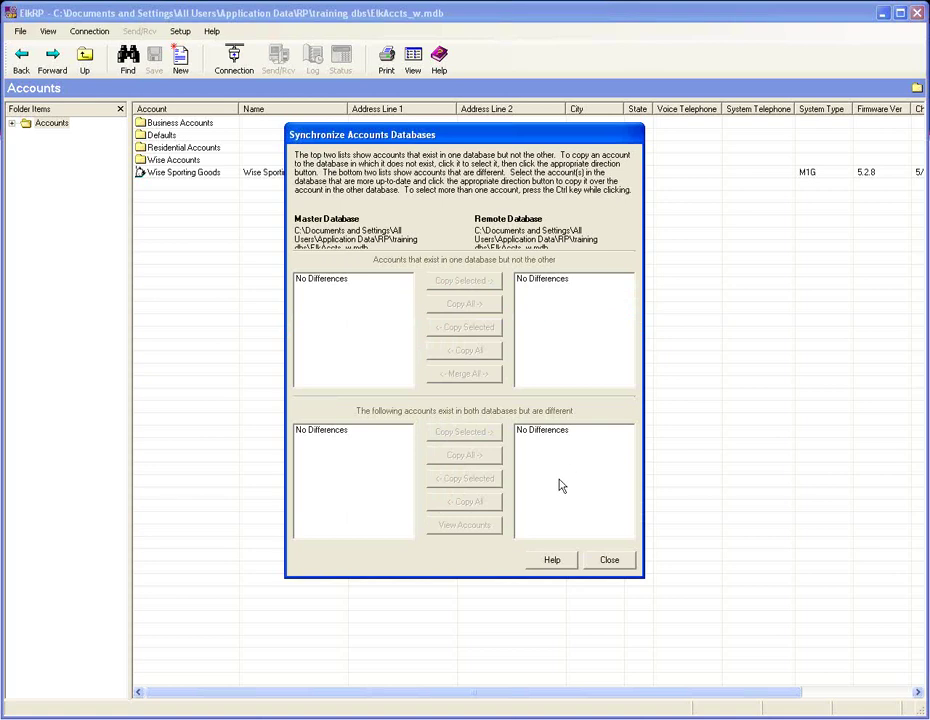
left_click(607, 563)
- Start a new database synchronization with ElkAccts2.mdb as the remote database and analyze the differences
left_click(20, 31)
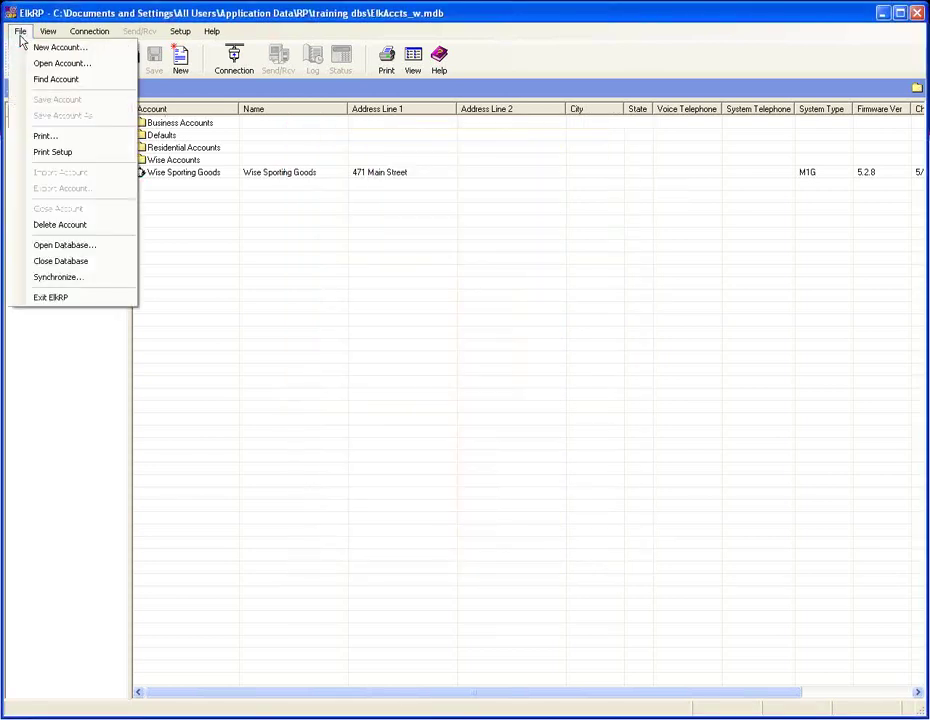
left_click(79, 277)
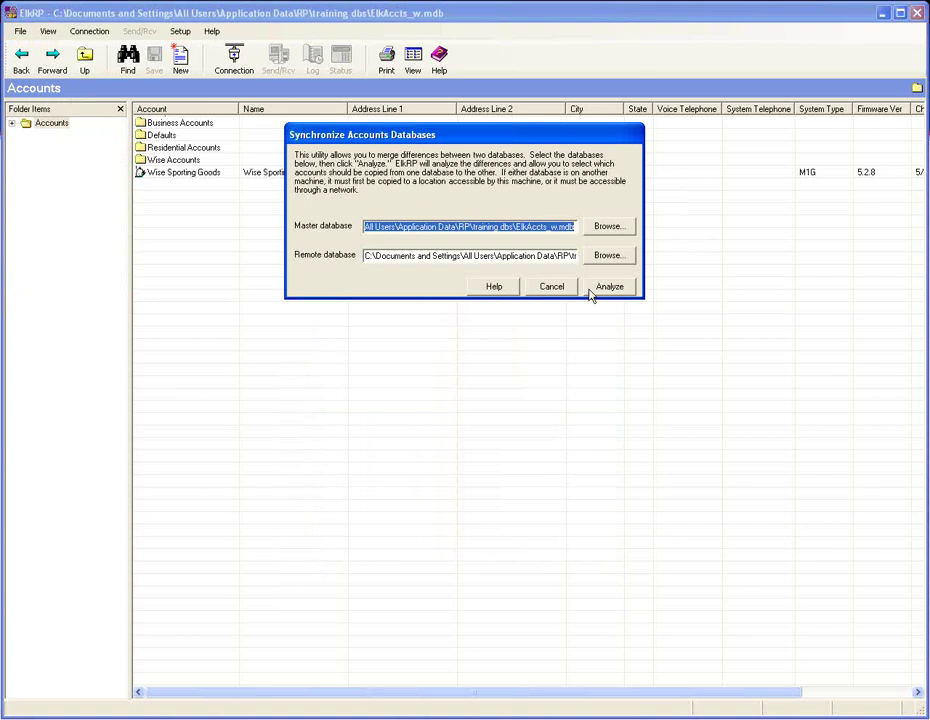
left_click(606, 256)
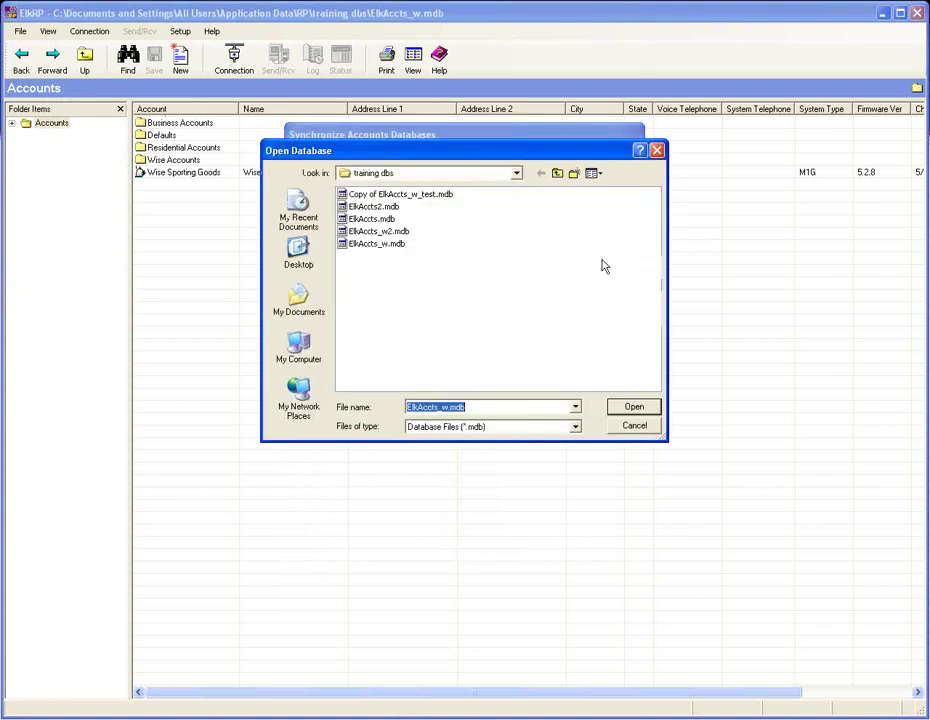
left_click(373, 206)
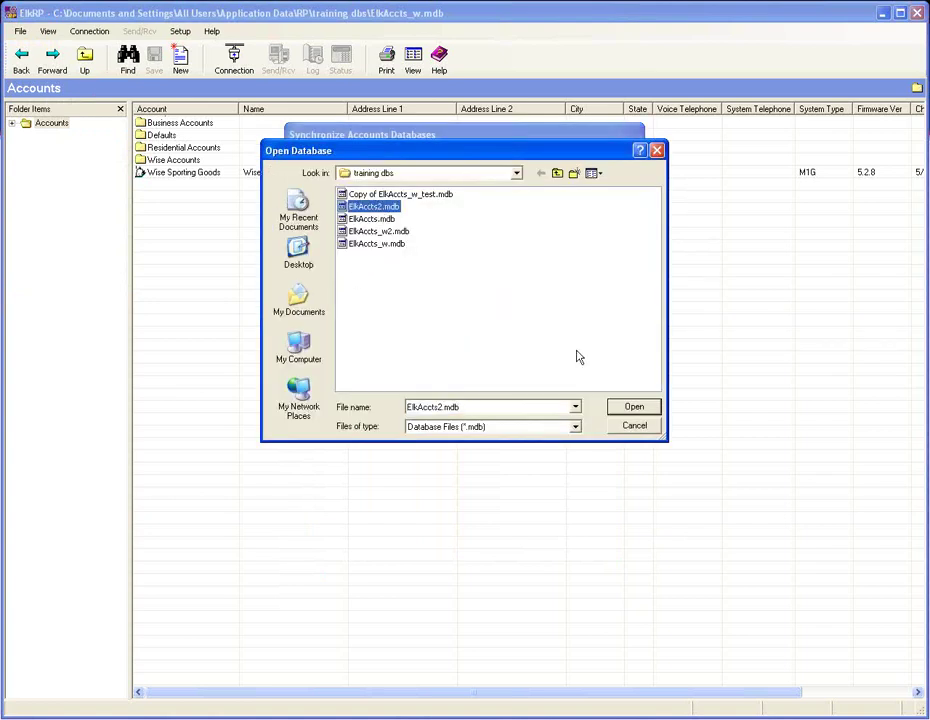
left_click(632, 410)
left_click(617, 294)
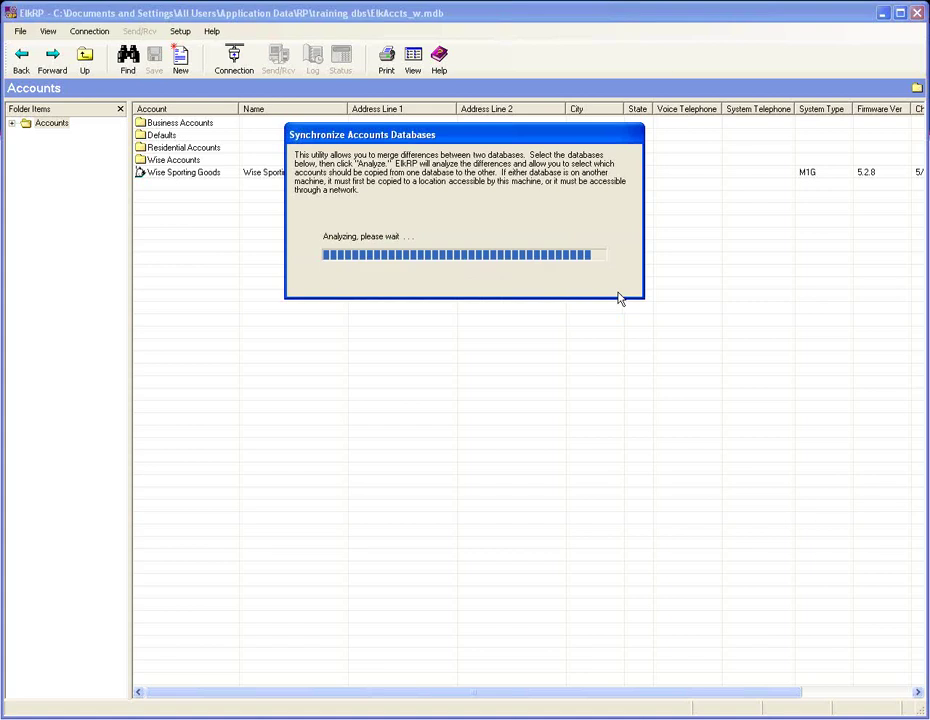
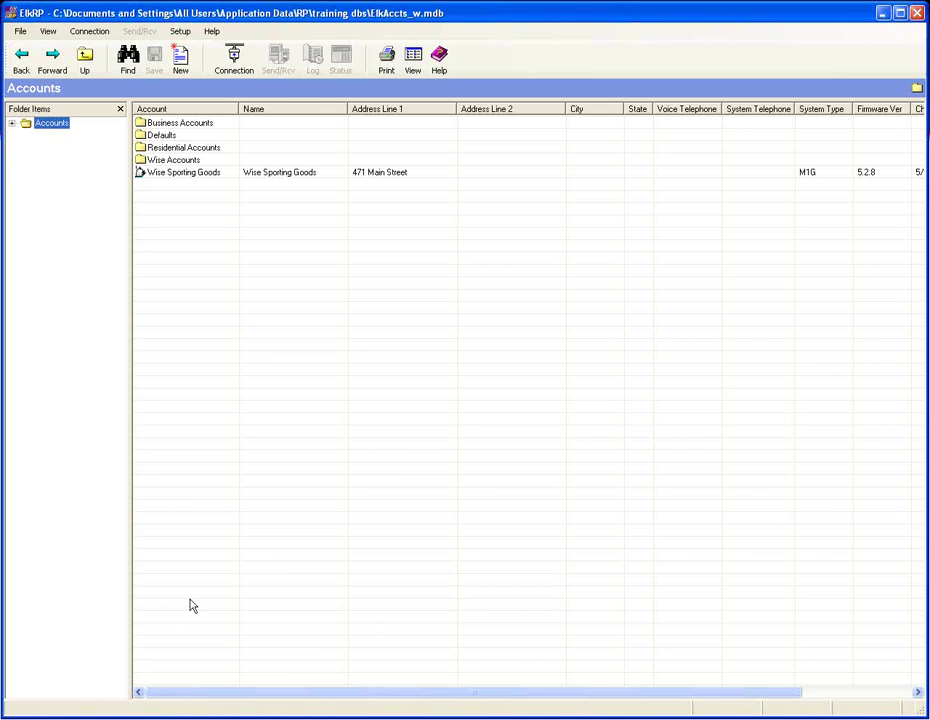
- Switch to Windows Explorer and open the All Users folder under C:\Documents and Settings
left_click(93, 715)
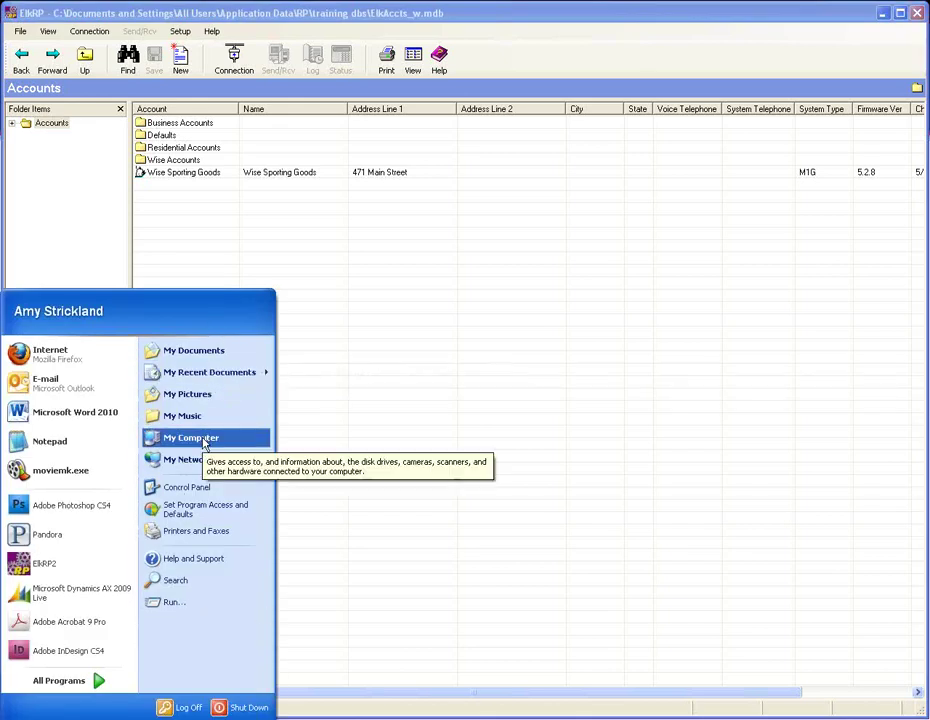
left_click_drag(205, 437, 203, 442)
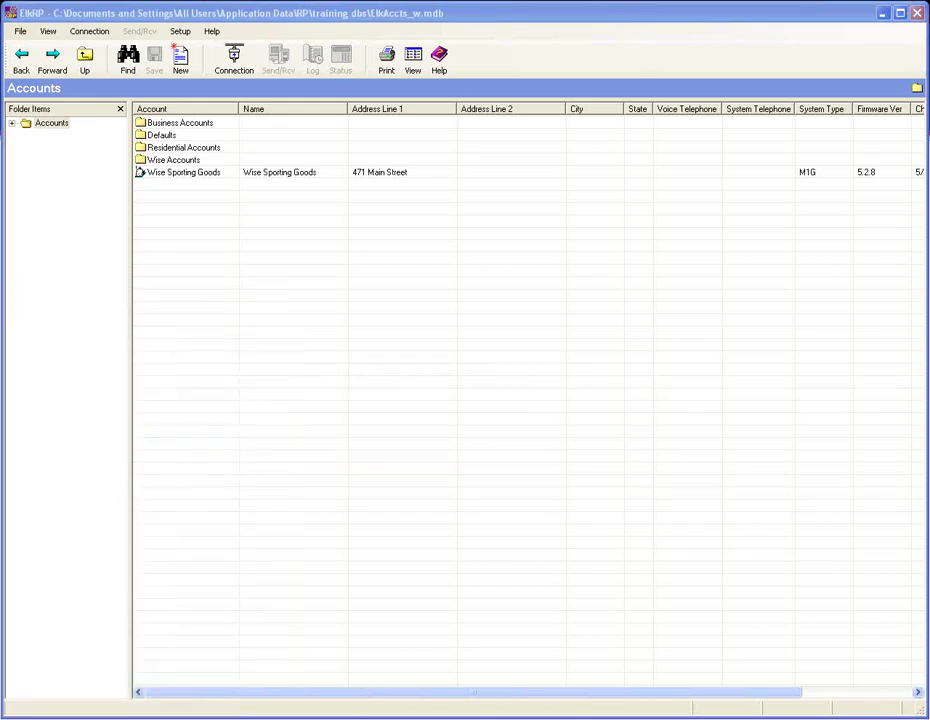
left_click_drag(925, 38, 424, 116)
double_click(241, 216)
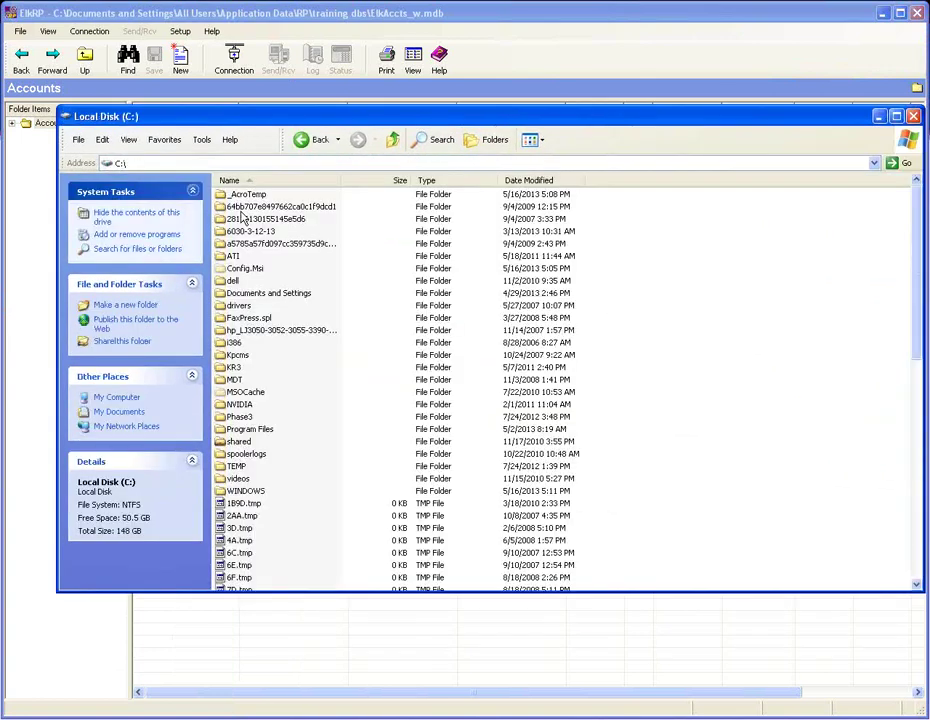
double_click(260, 293)
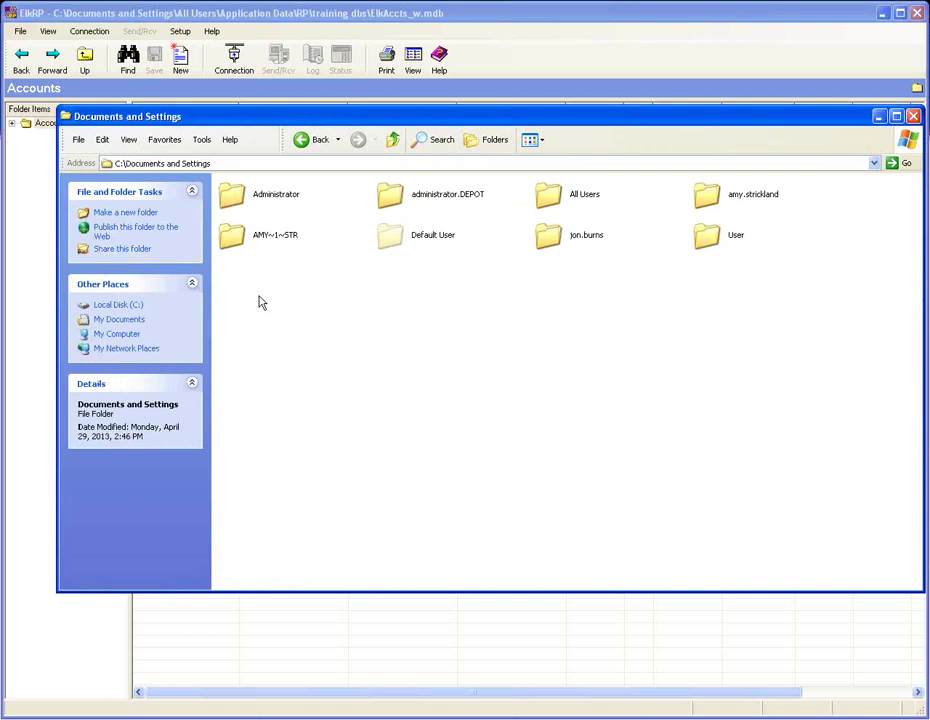
double_click(549, 189)
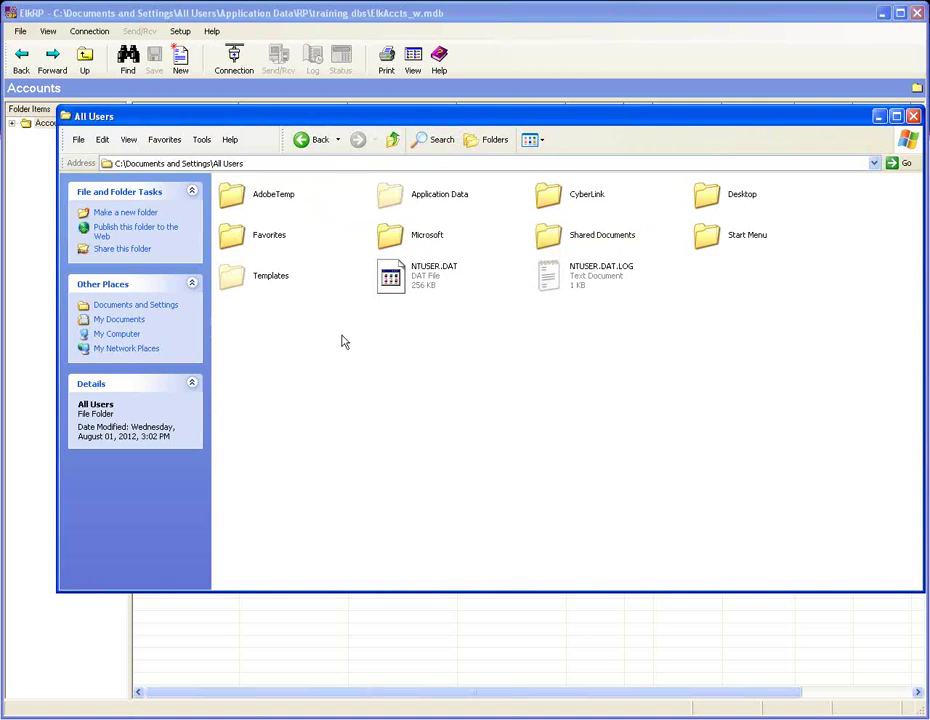
- Check in the folder view options that hidden files and folders are set to show, and confirm the options
left_click(202, 140)
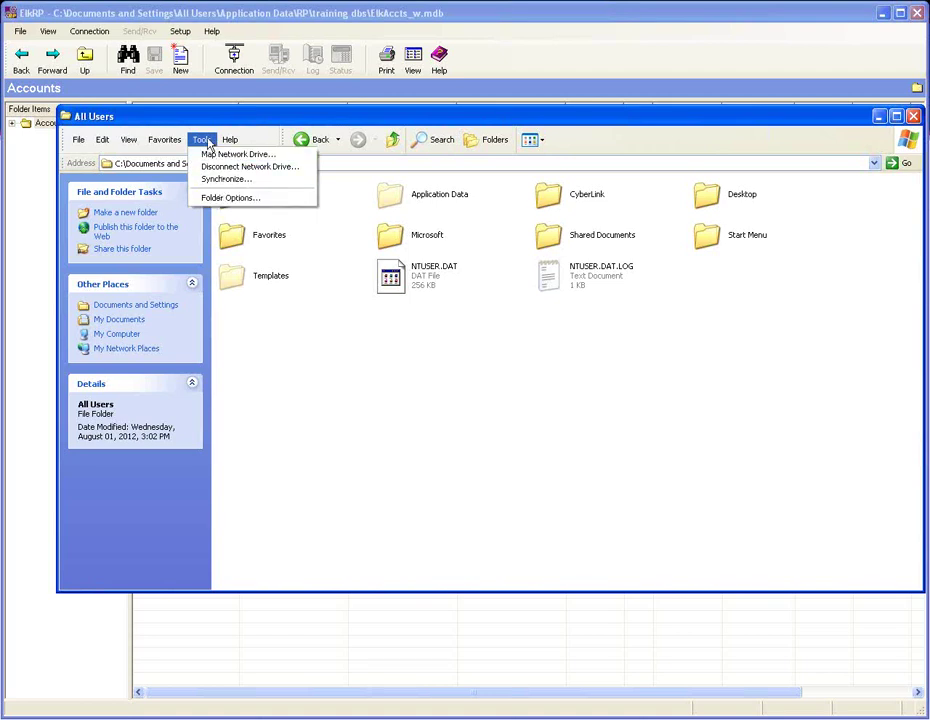
left_click(219, 201)
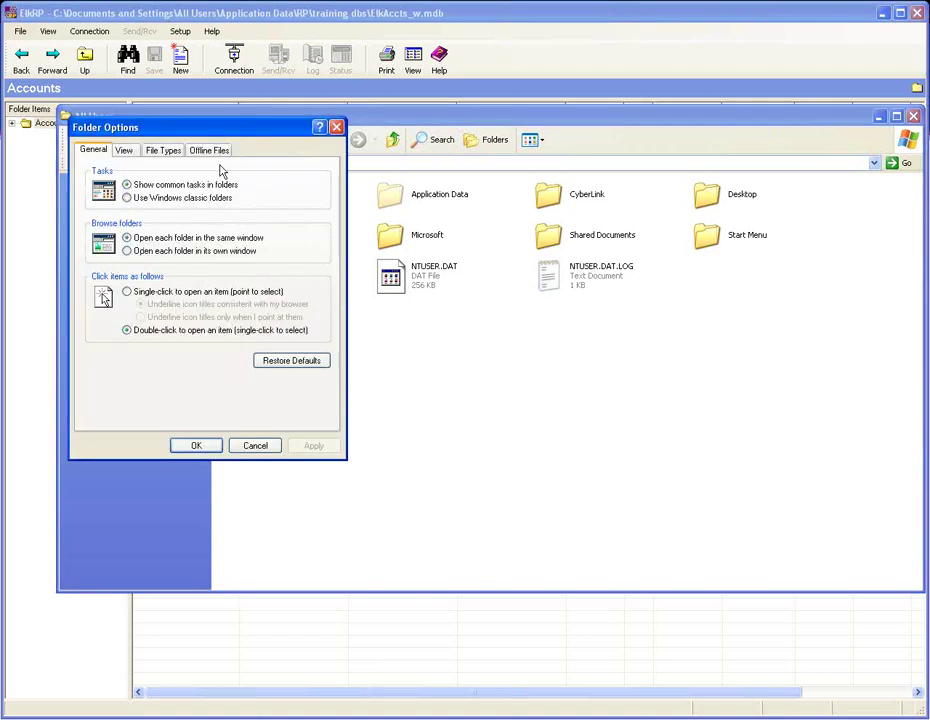
left_click_drag(228, 129, 383, 182)
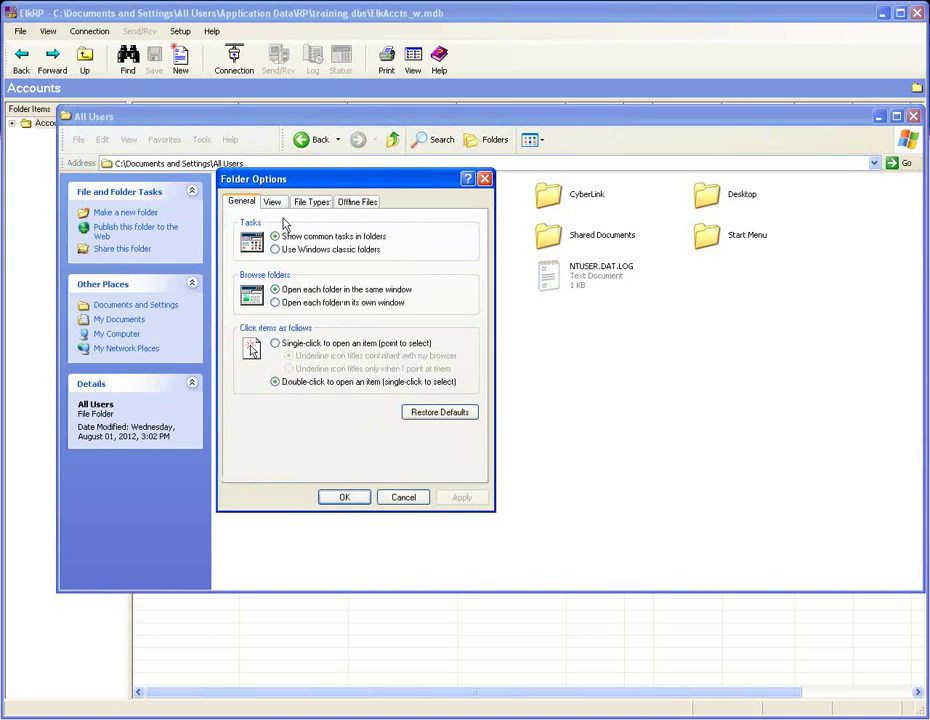
left_click(273, 203)
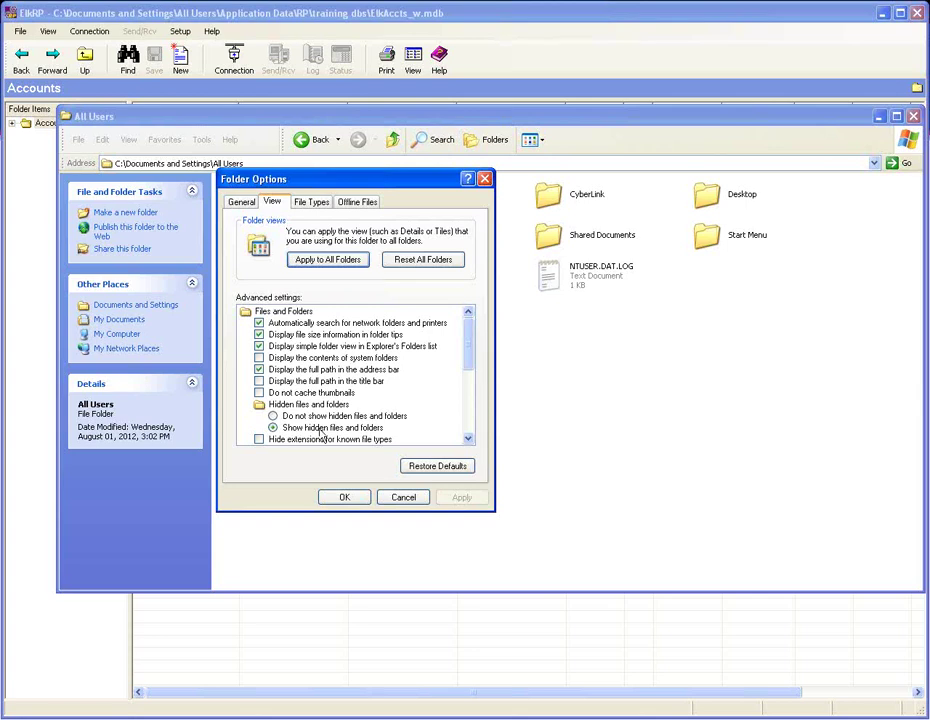
left_click(344, 499)
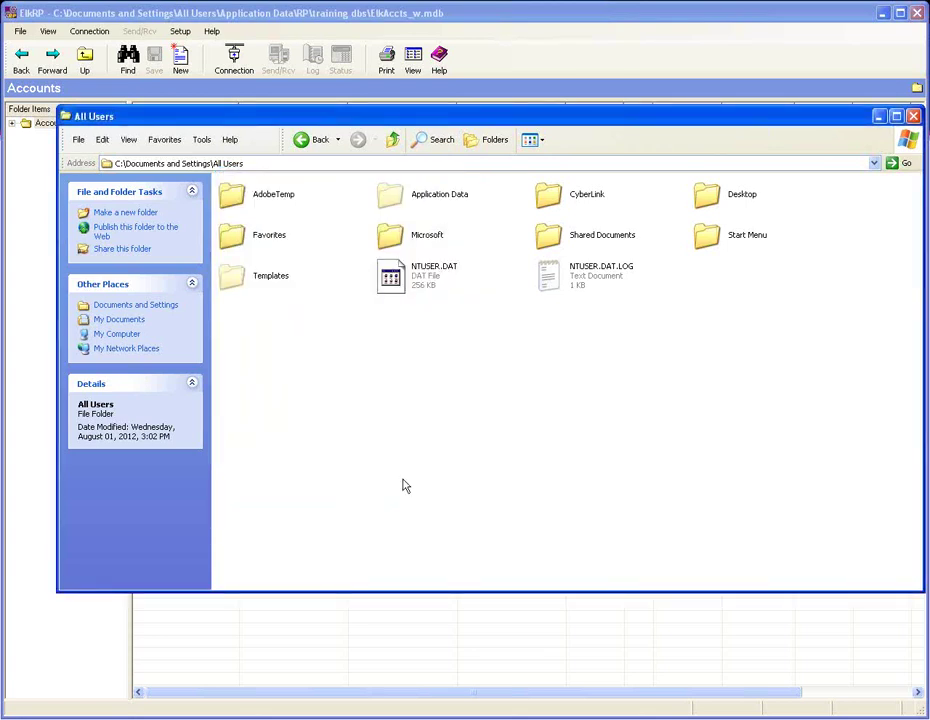
- Open Application Data\RP, locate the ElkAccts2.mdb and Ops2.mdb database files, and close the folder window
double_click(387, 197)
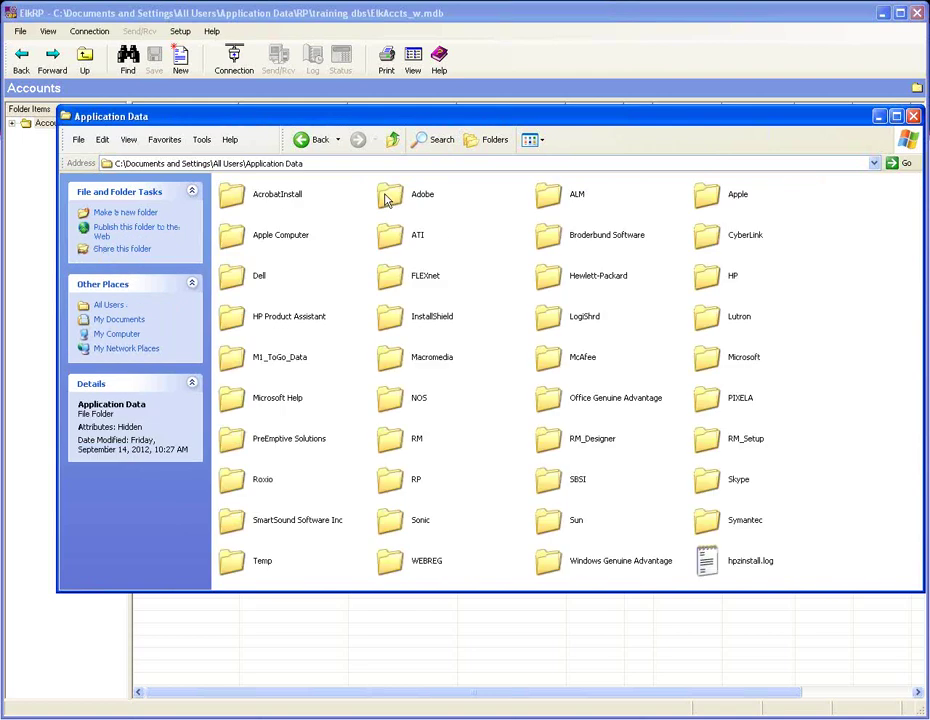
double_click(391, 484)
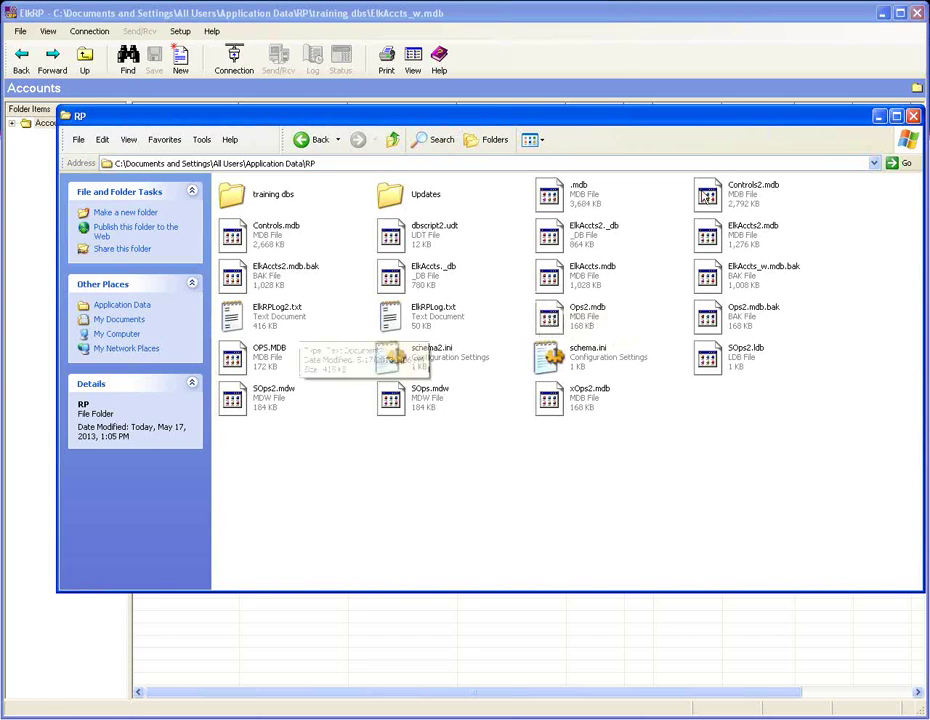
left_click(708, 248)
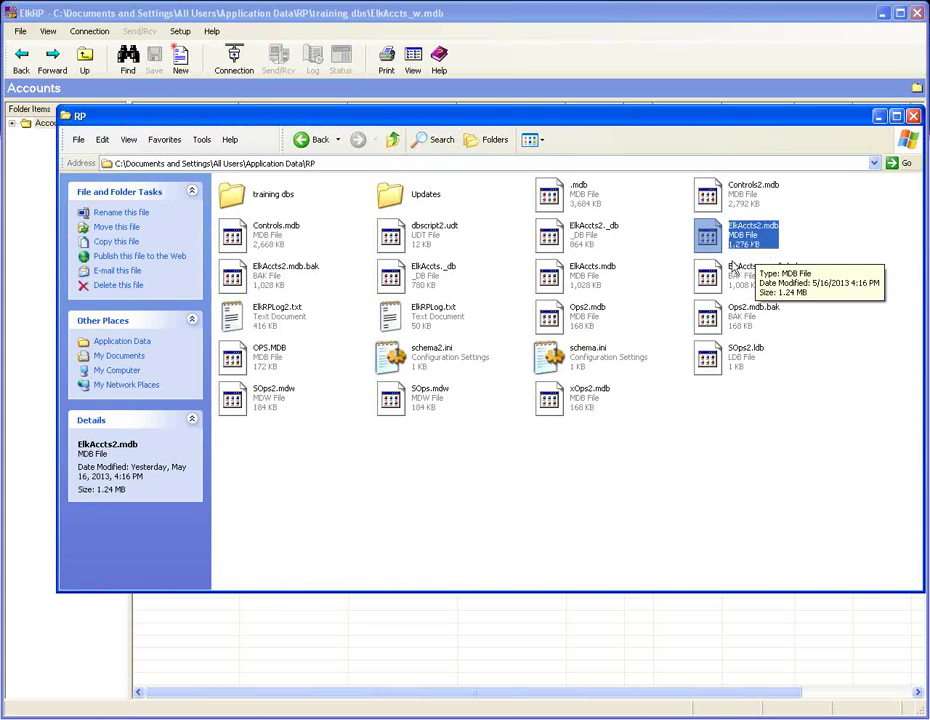
left_click(584, 322)
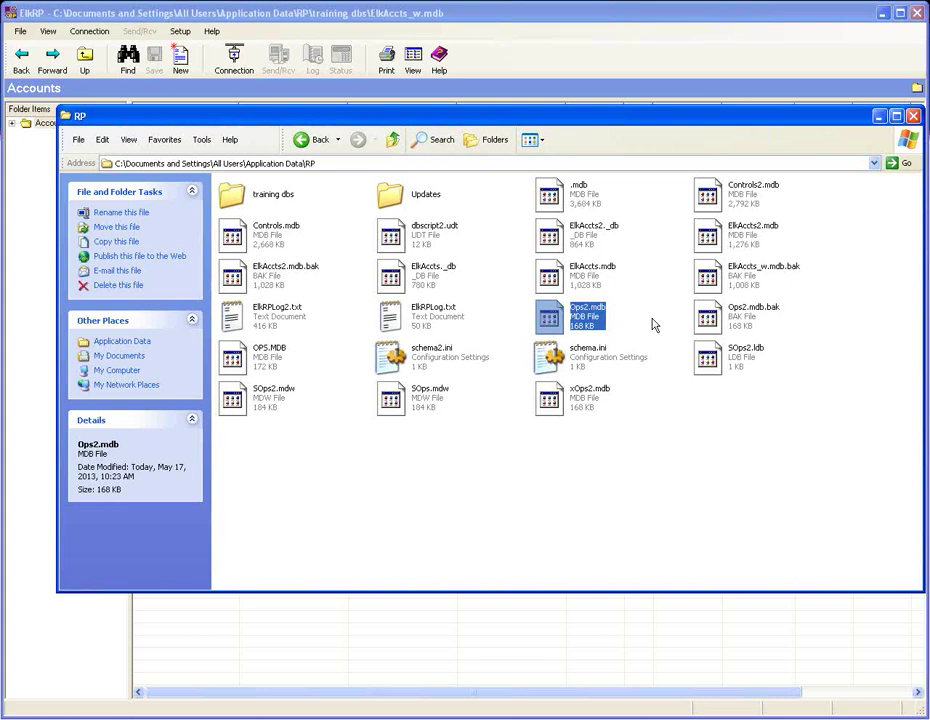
left_click(914, 116)
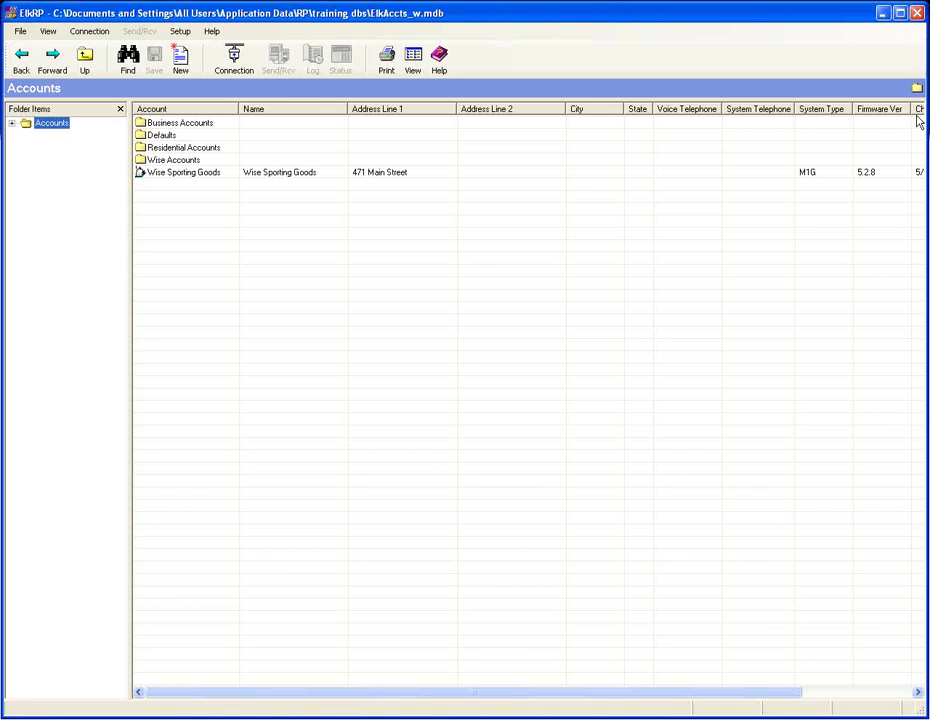
- Search for M1G accounts with Wise' as the account name and dismiss the result message
left_click(128, 58)
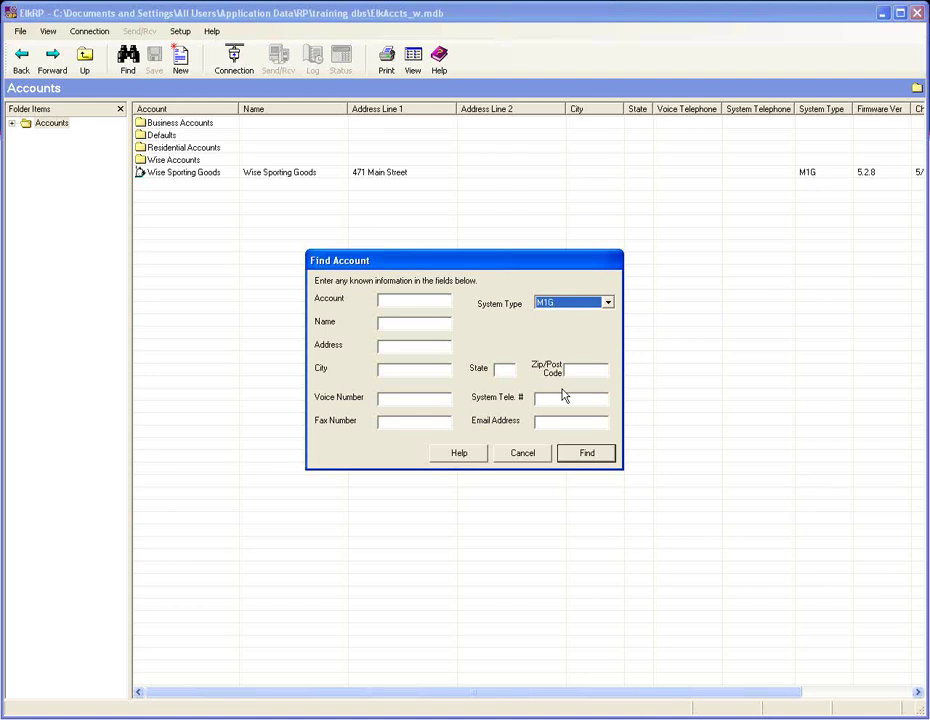
left_click(606, 302)
left_click(607, 303)
left_click(397, 298)
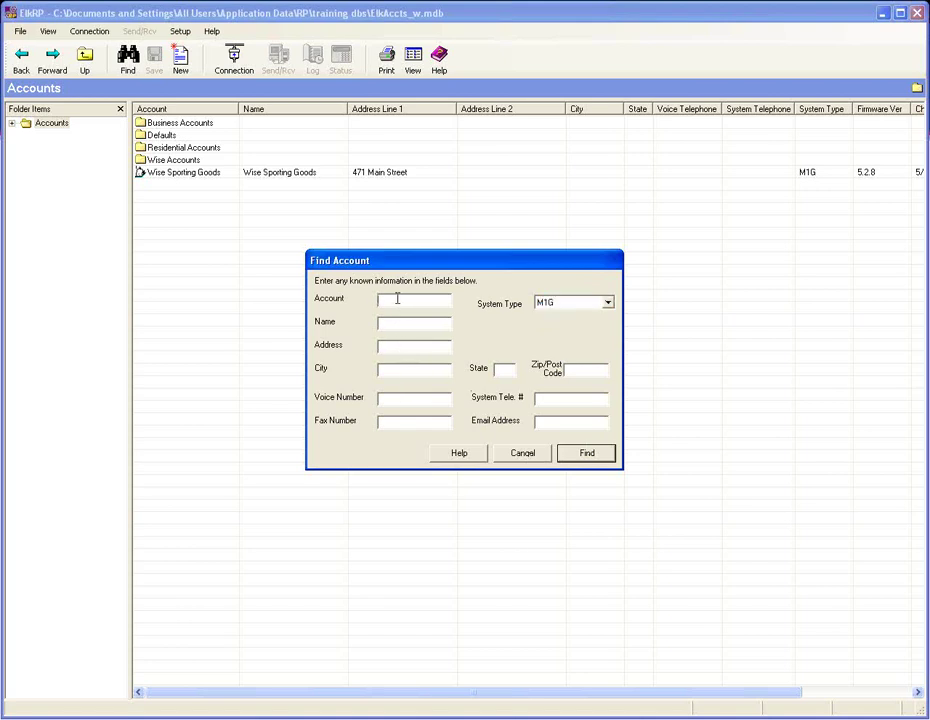
type("Wise")
left_click(580, 451)
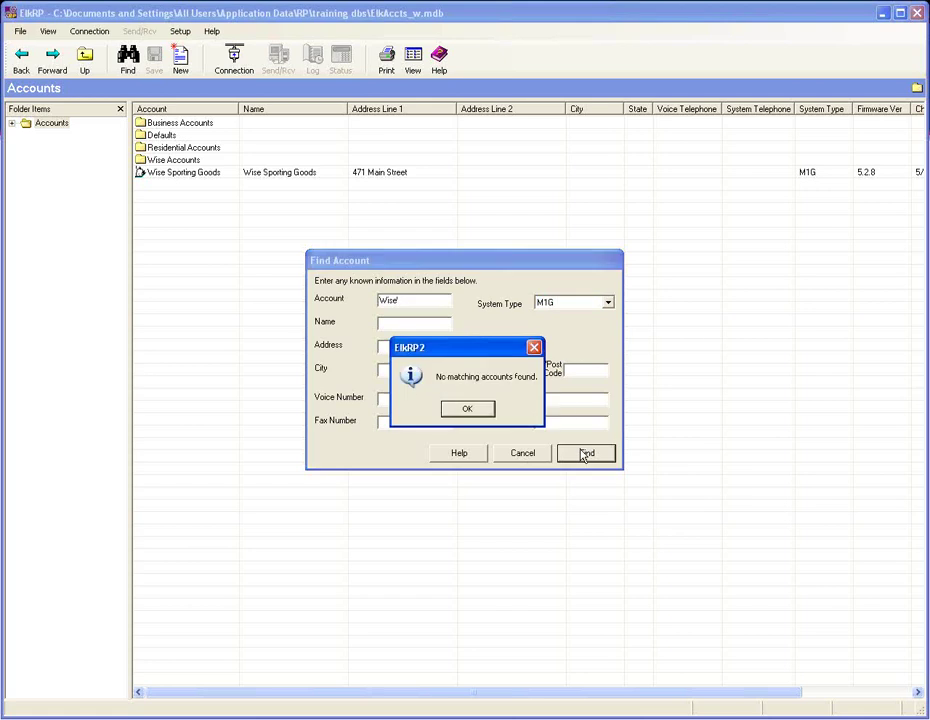
left_click(467, 409)
- Repeat the account search with Wise* as the account name, dismiss the message and cancel the search
key("BackSpace")
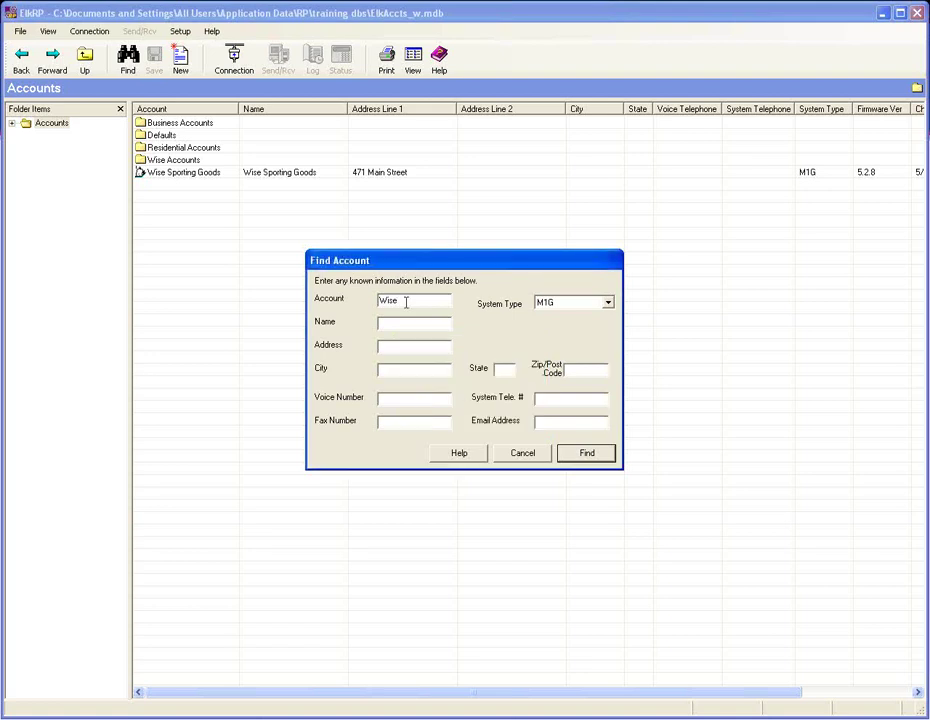
type("*")
left_click(584, 455)
left_click(455, 410)
key("BackSpace")
left_click(523, 455)
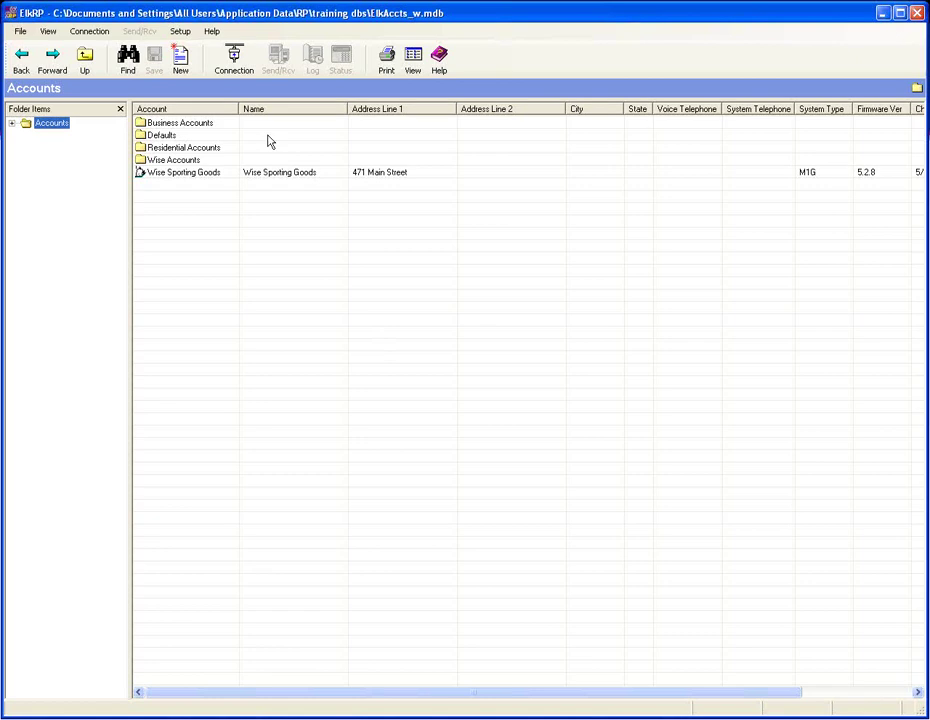
- Start a database synchronization between ElkAccts_w.mdb and the remote ElkAccts2.mdb and analyze the differences
left_click(19, 31)
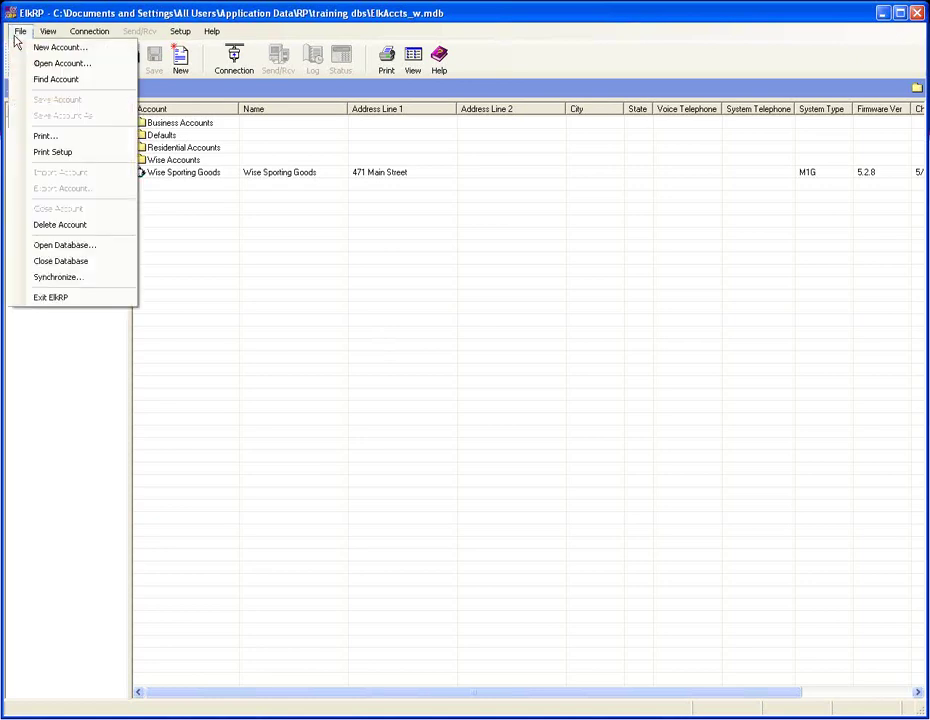
left_click(58, 277)
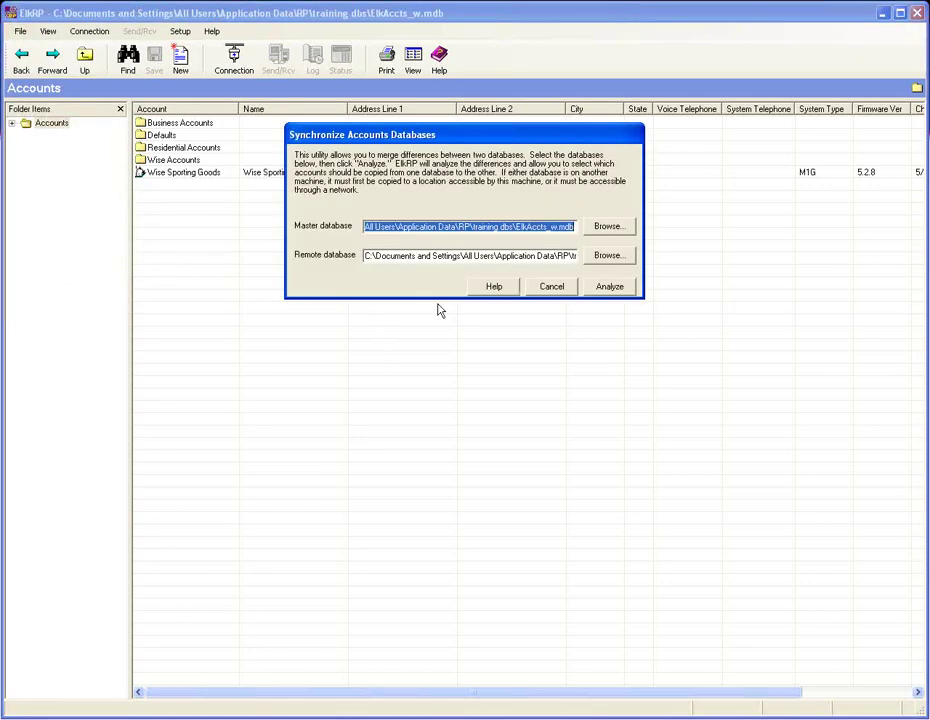
left_click(616, 292)
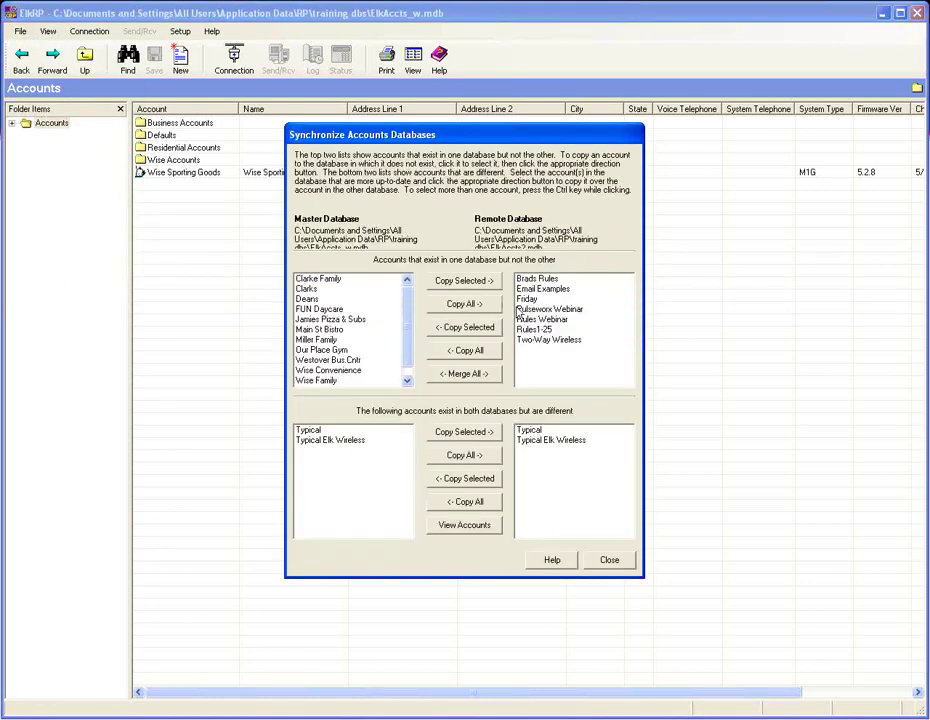
- View the master and remote details of the Typical Elk Wireless account side by side, and close the synchronization
left_click(307, 432)
left_click(353, 441)
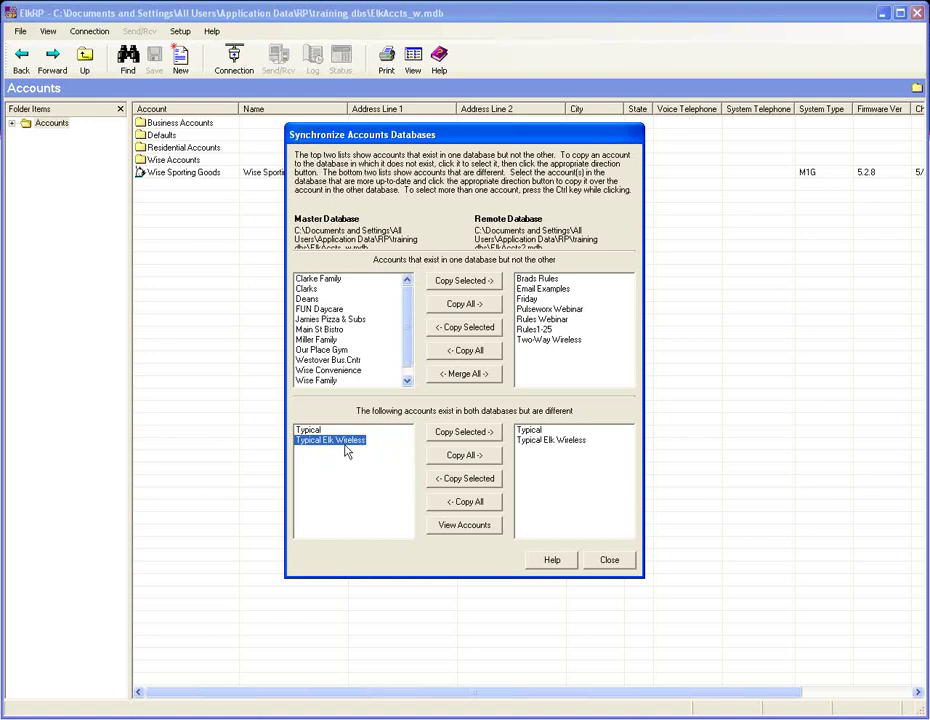
left_click(465, 525)
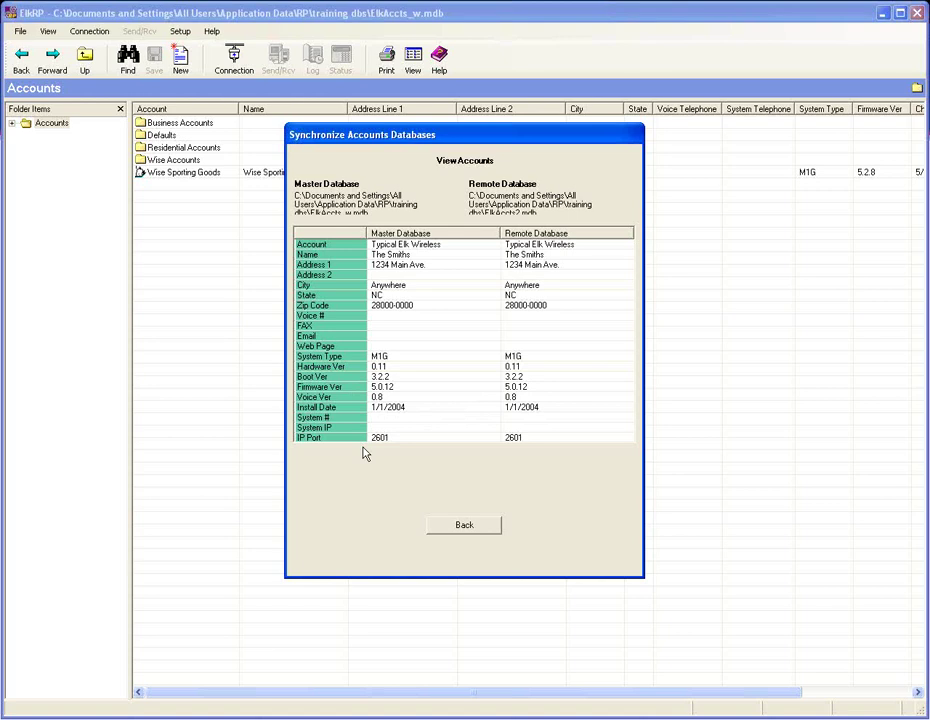
left_click(472, 524)
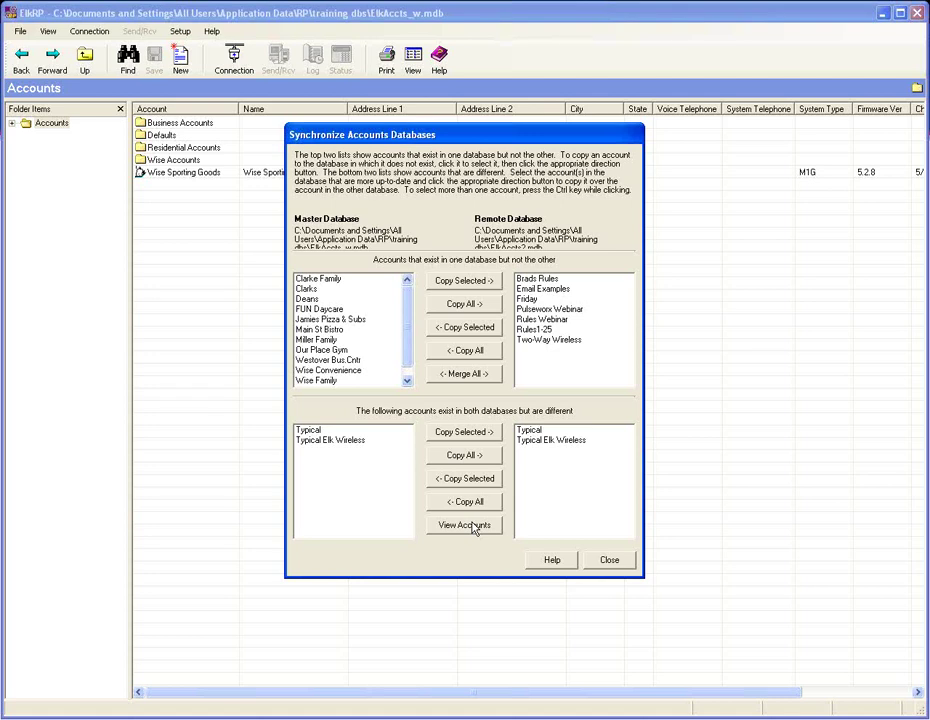
left_click(609, 560)
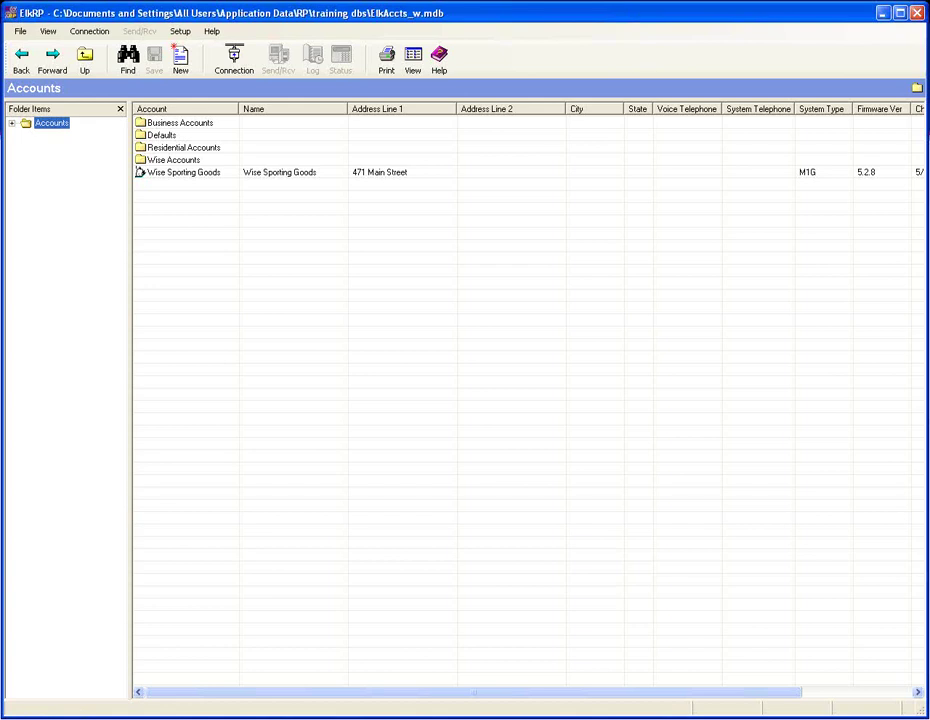
- Switch to Windows Explorer and open the folder C:\Documents and Settings\All Users\Application Data\RP
key("super")
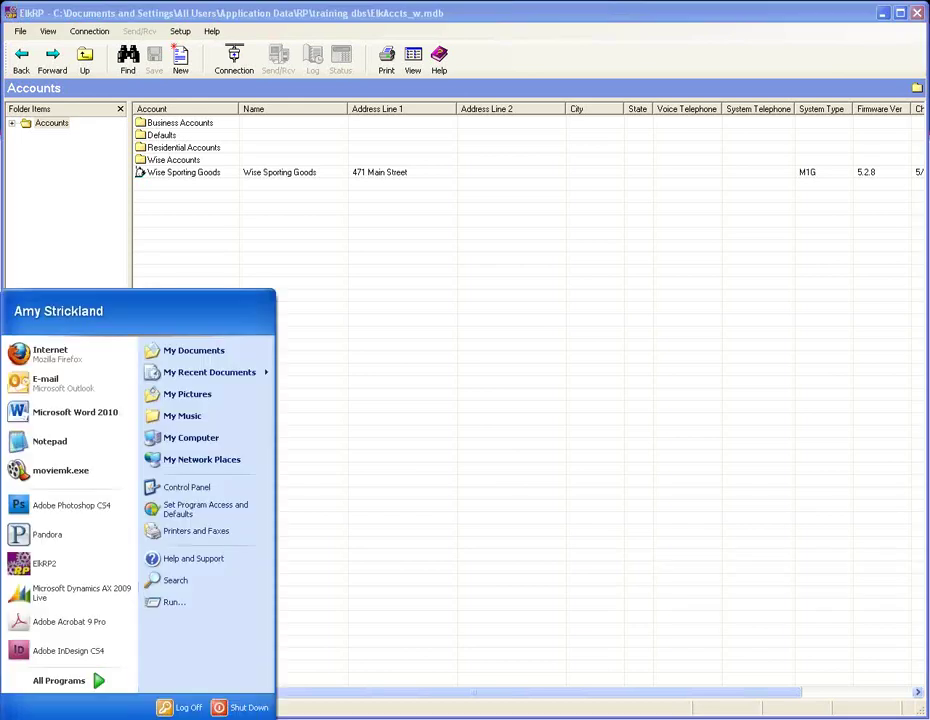
left_click(218, 438)
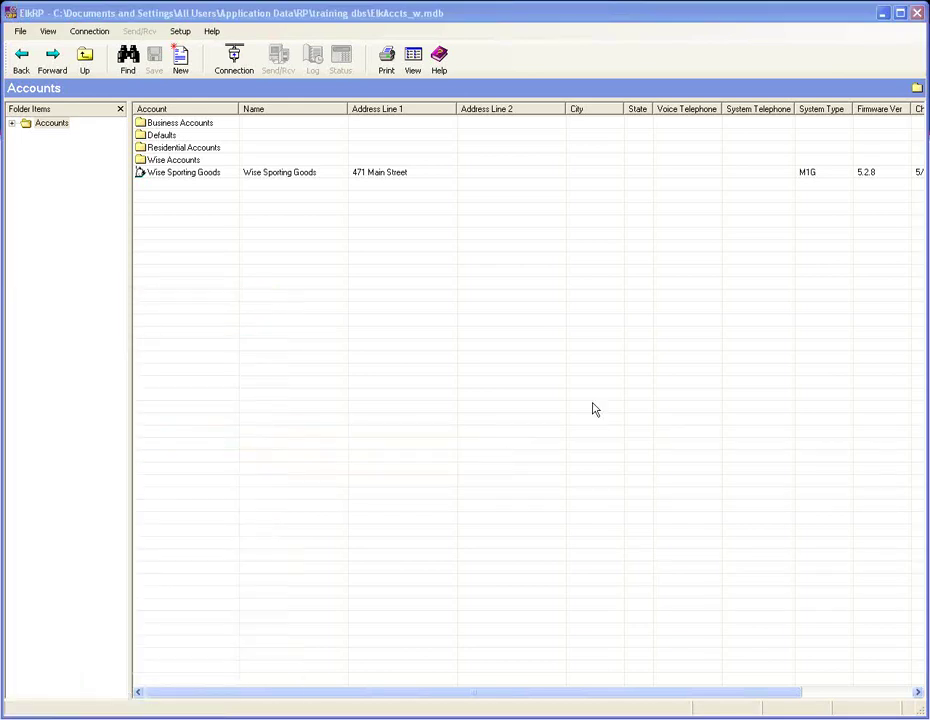
mouse_move(238, 205)
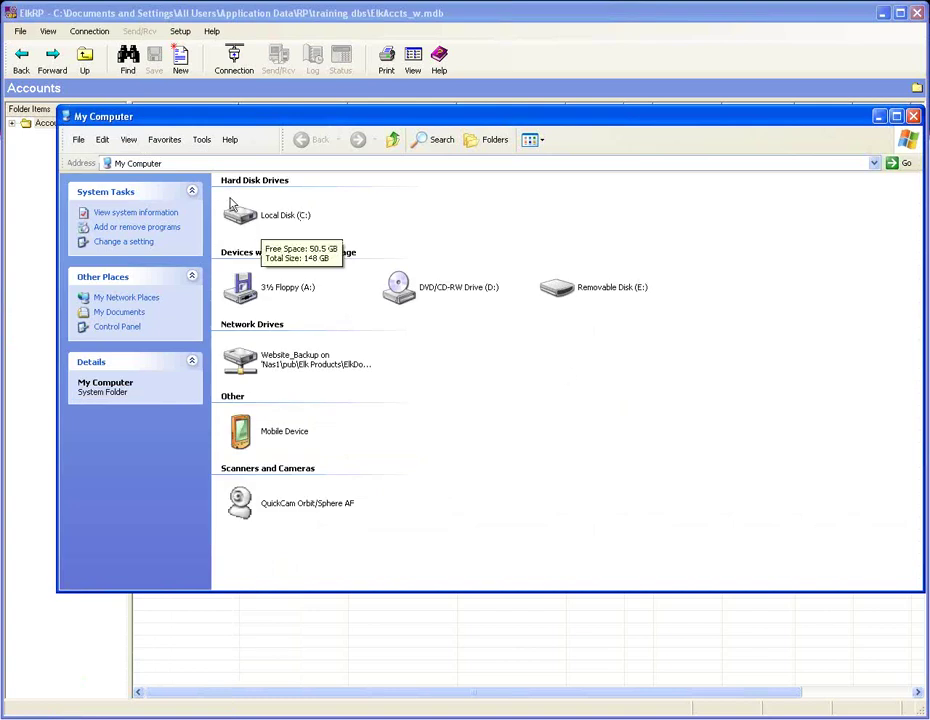
double_click(238, 212)
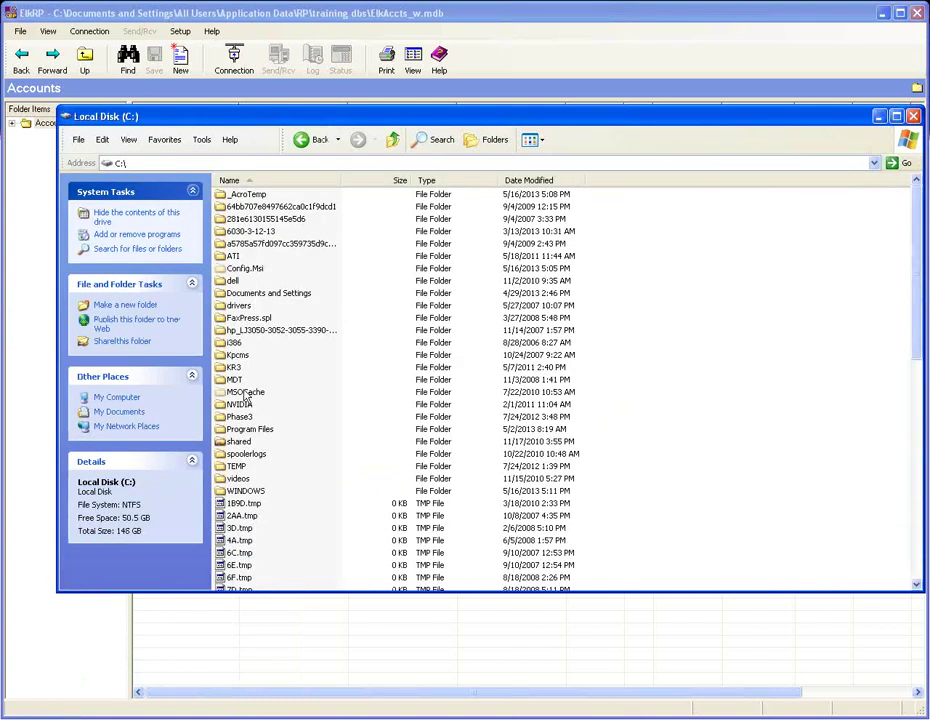
double_click(265, 294)
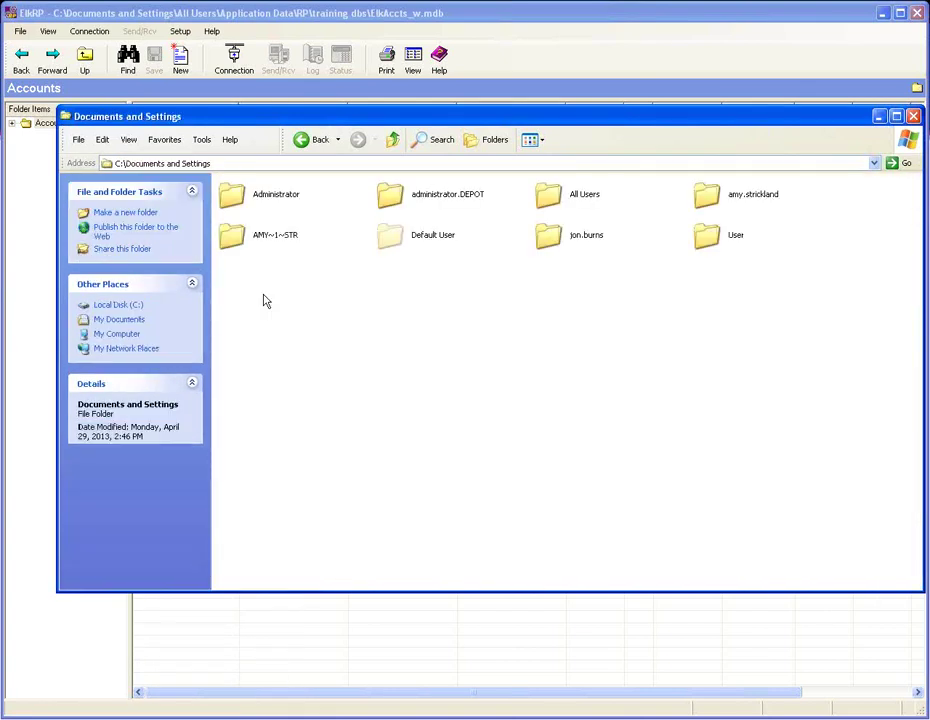
double_click(562, 198)
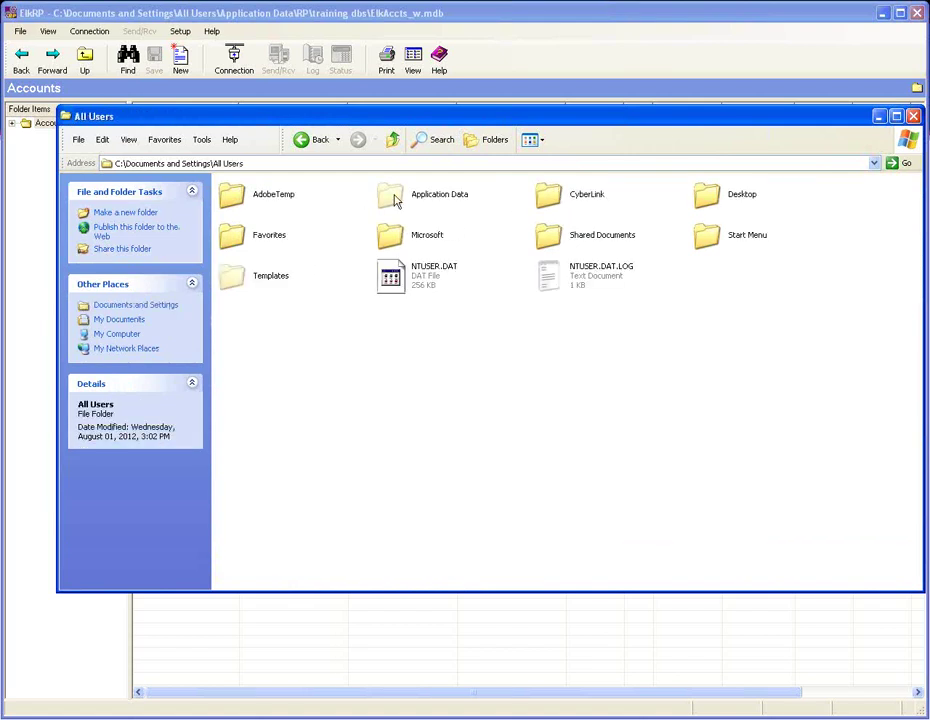
double_click(388, 195)
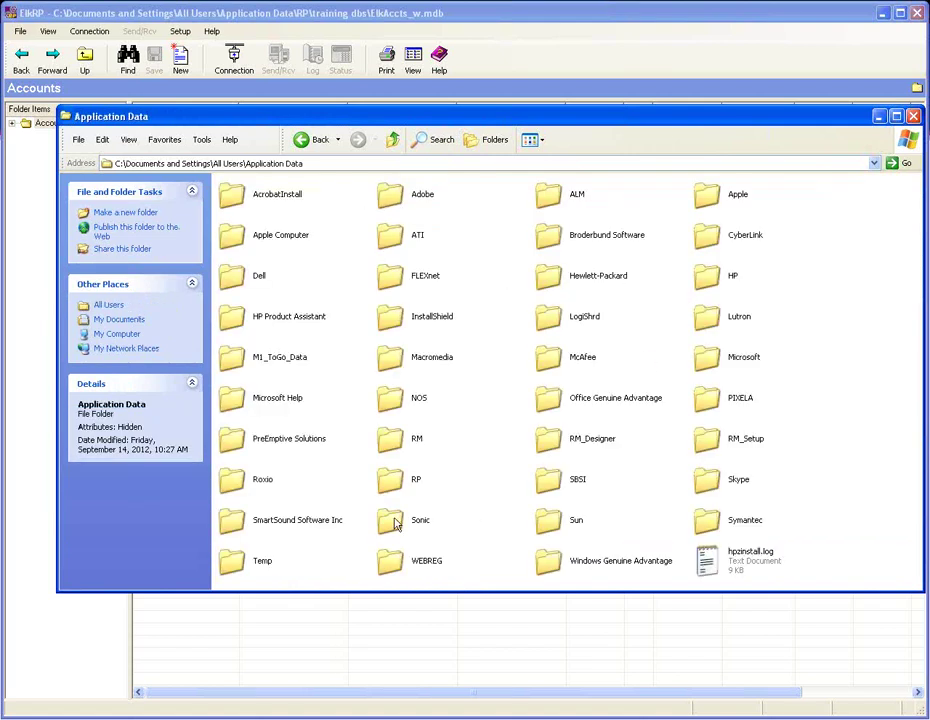
double_click(389, 482)
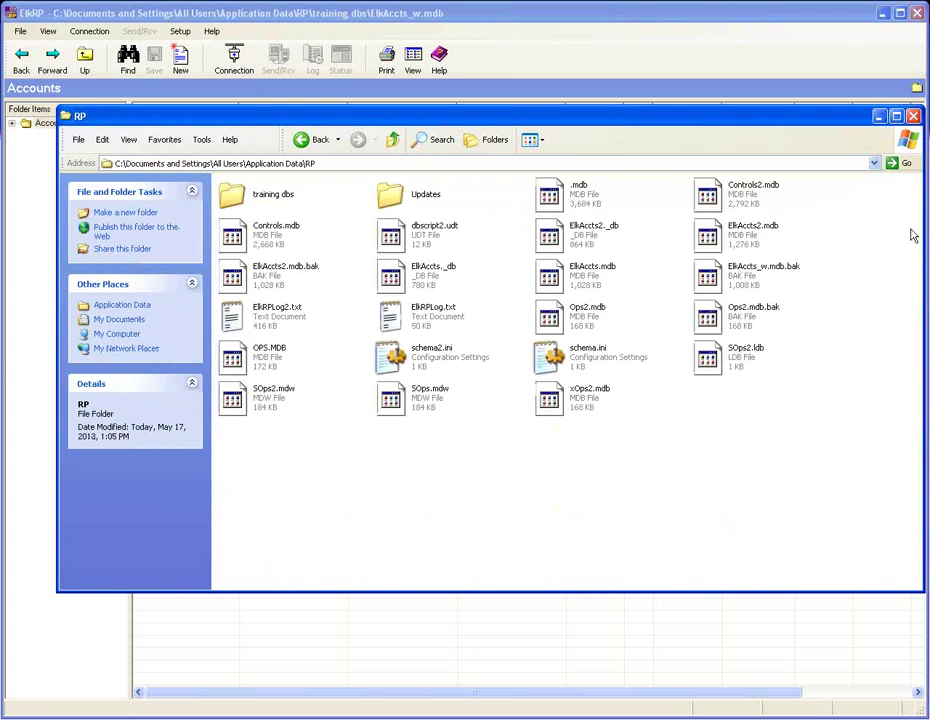
- Turn on hiding of extensions for known file types in the folder view options and apply the change
left_click(757, 243)
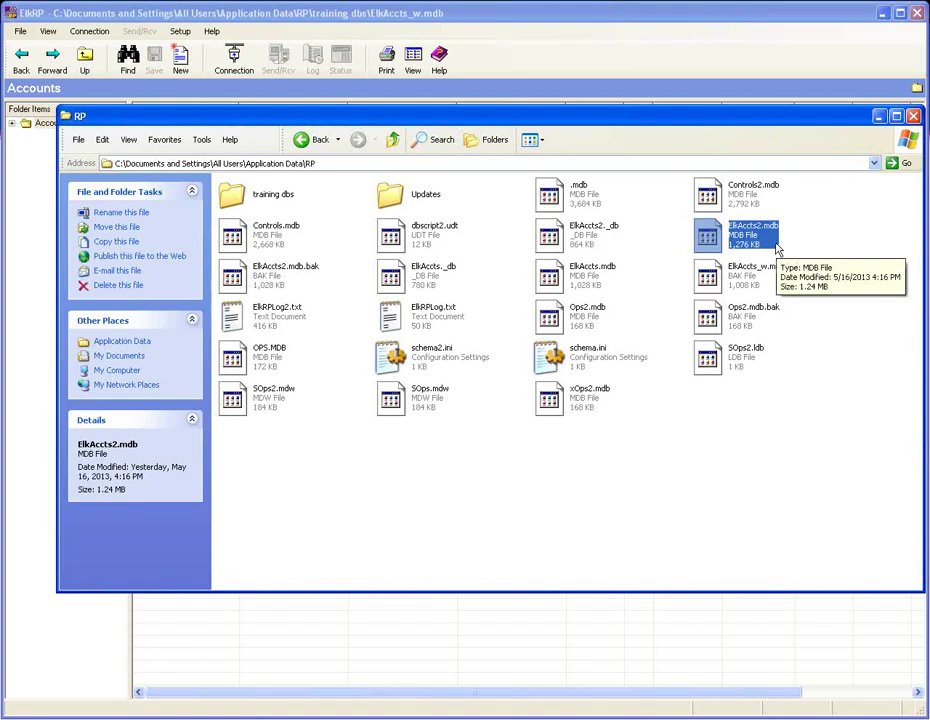
left_click(201, 139)
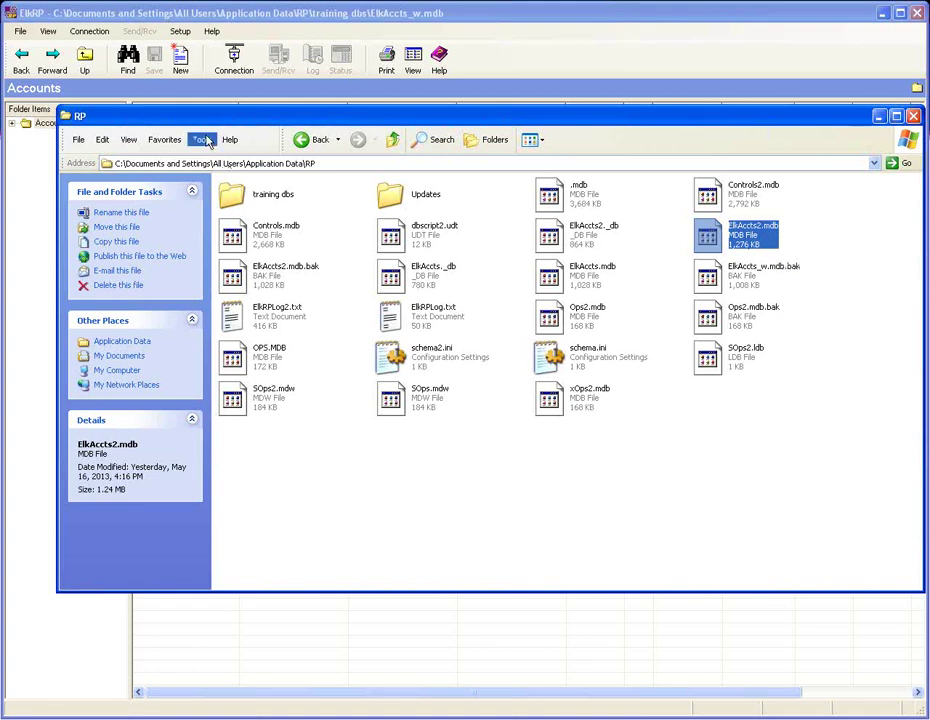
left_click(230, 197)
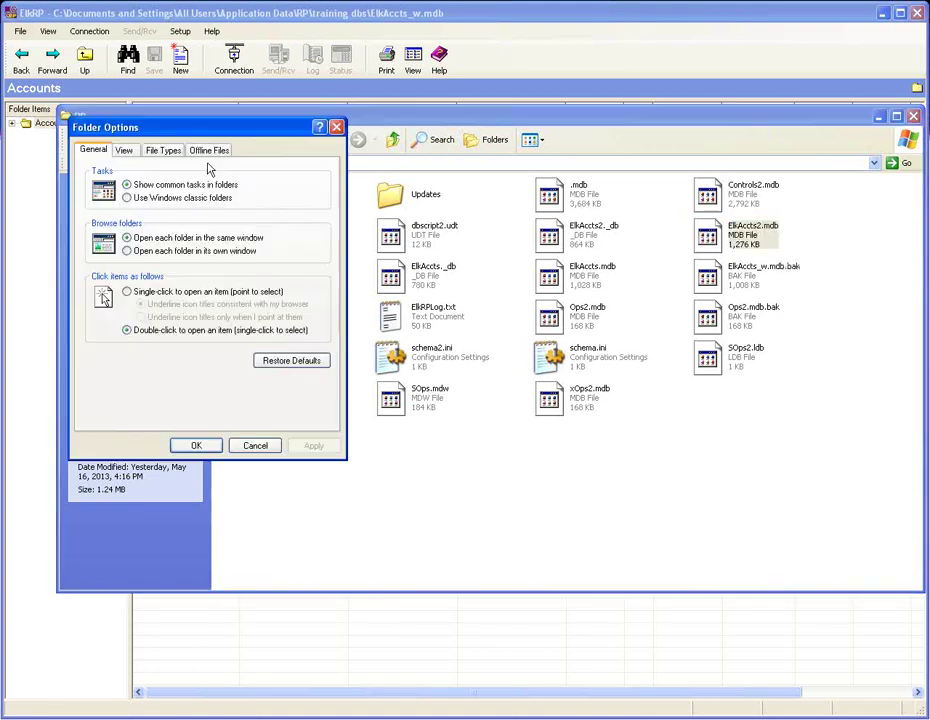
left_click(124, 149)
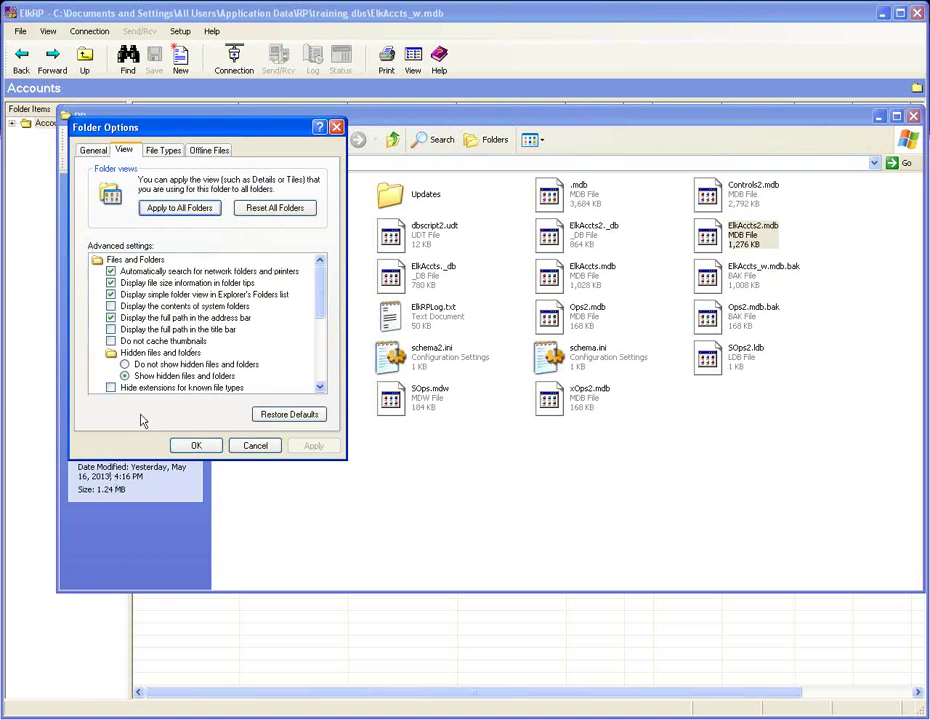
left_click(110, 388)
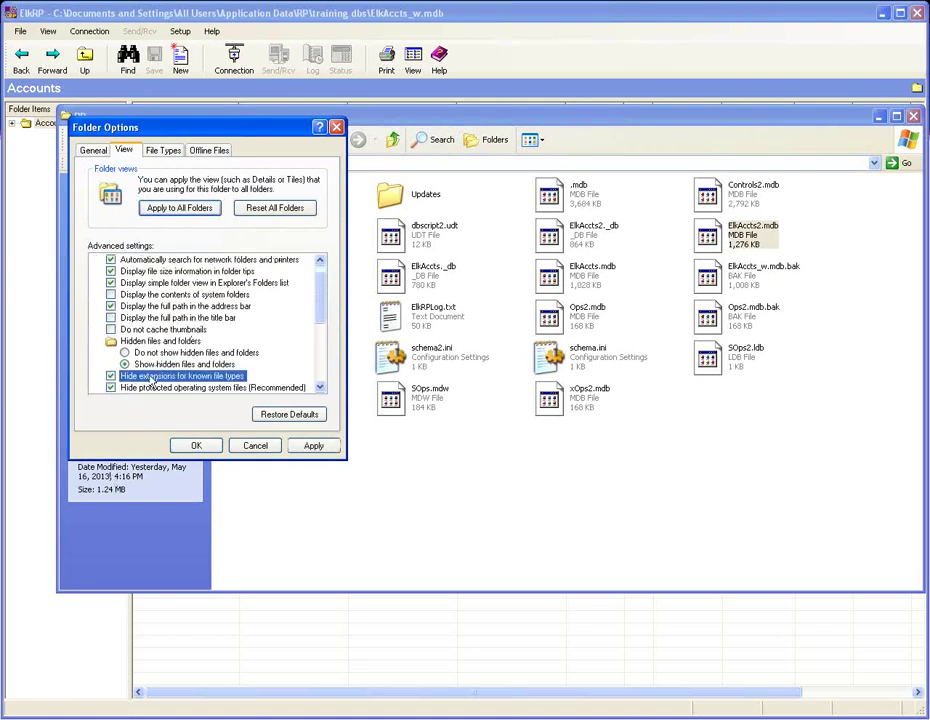
left_click(313, 445)
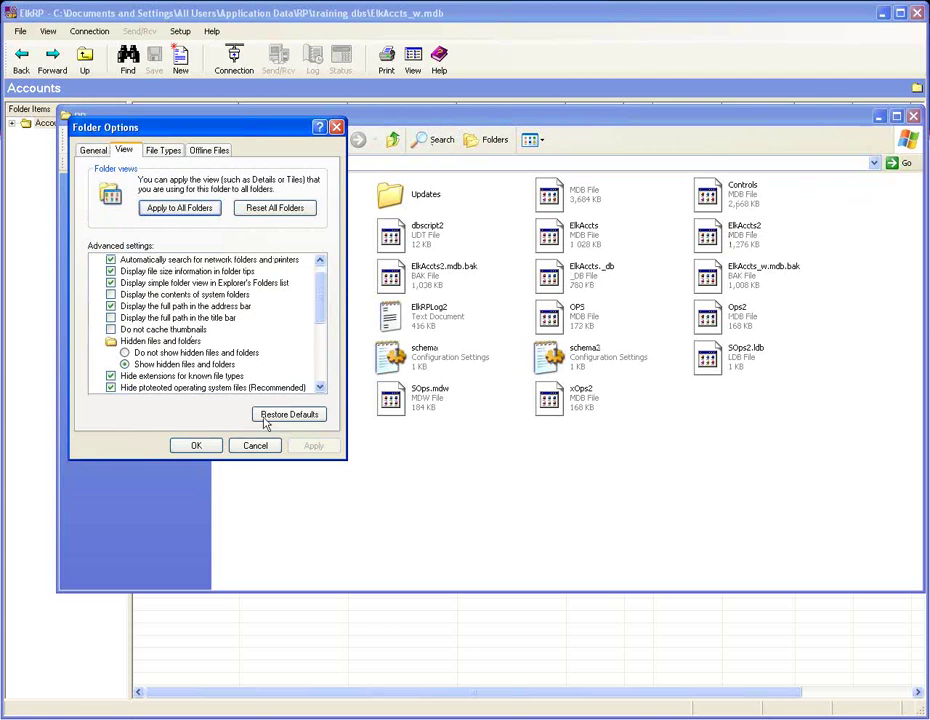
left_click(197, 446)
- Open the ElkAccts2 file name for editing, leave it without renaming, and close the RP folder window
left_click(744, 240)
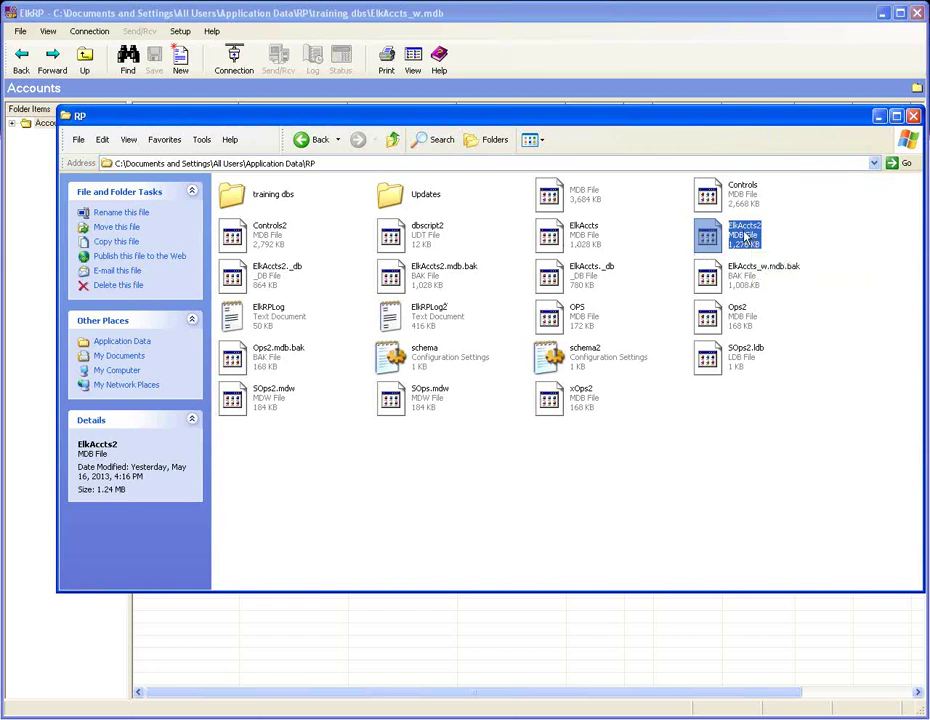
key("F2")
left_click(822, 244)
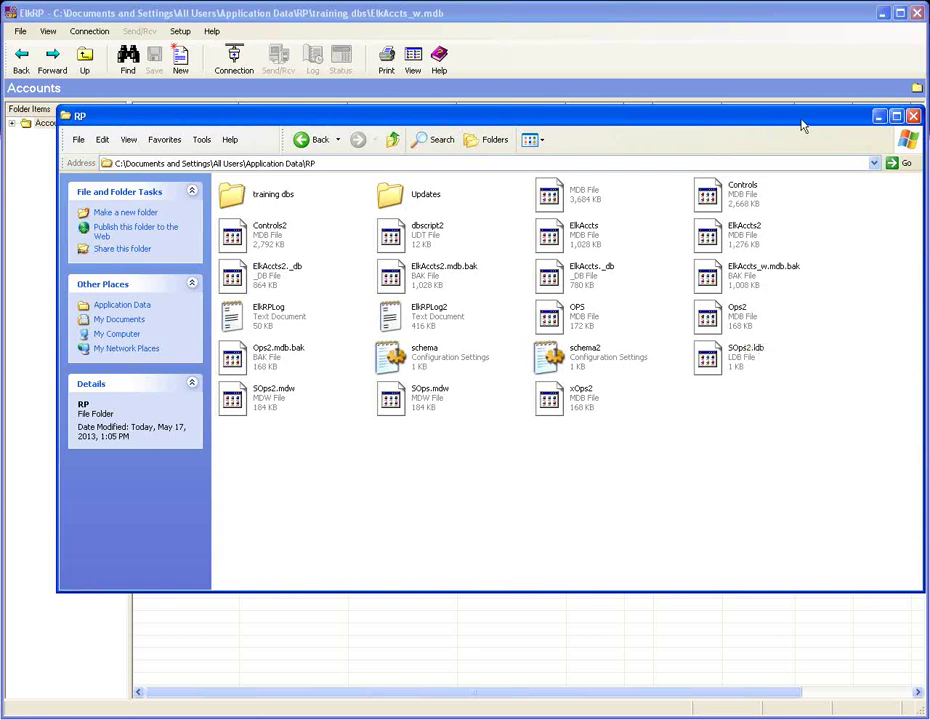
left_click(913, 116)
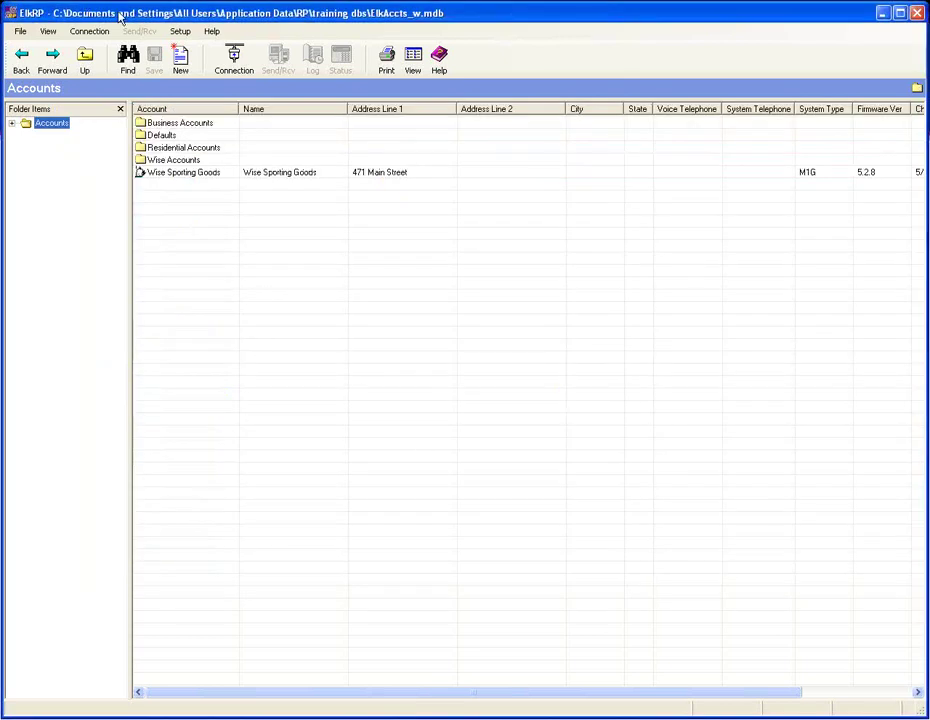
- Enable multi-operator access in the operator setup, view the Supervisor operator's permissions, and exit without saving
left_click(180, 32)
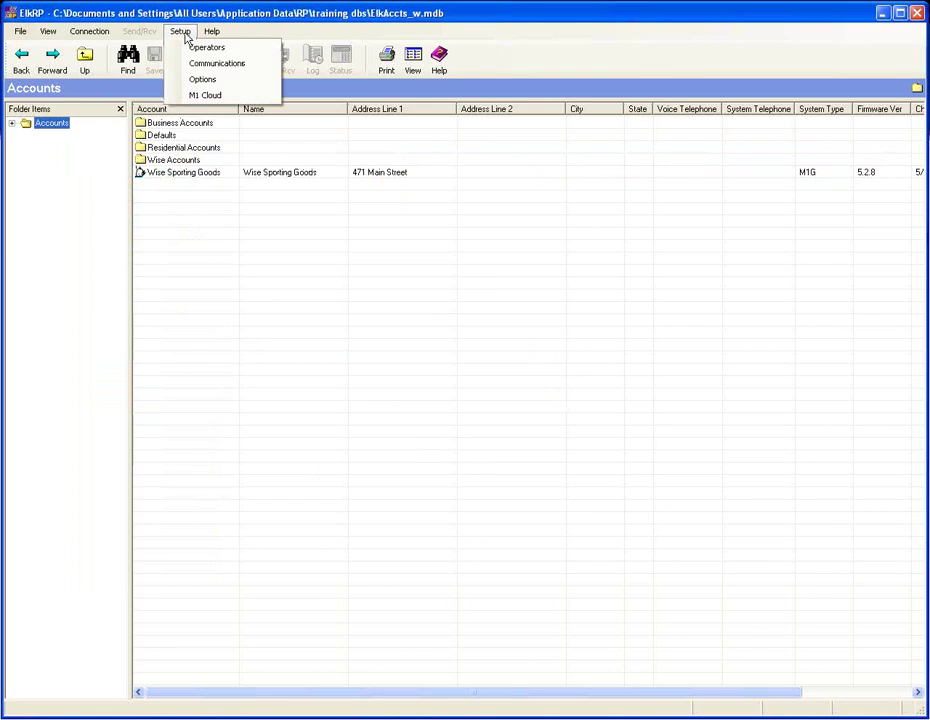
left_click(202, 46)
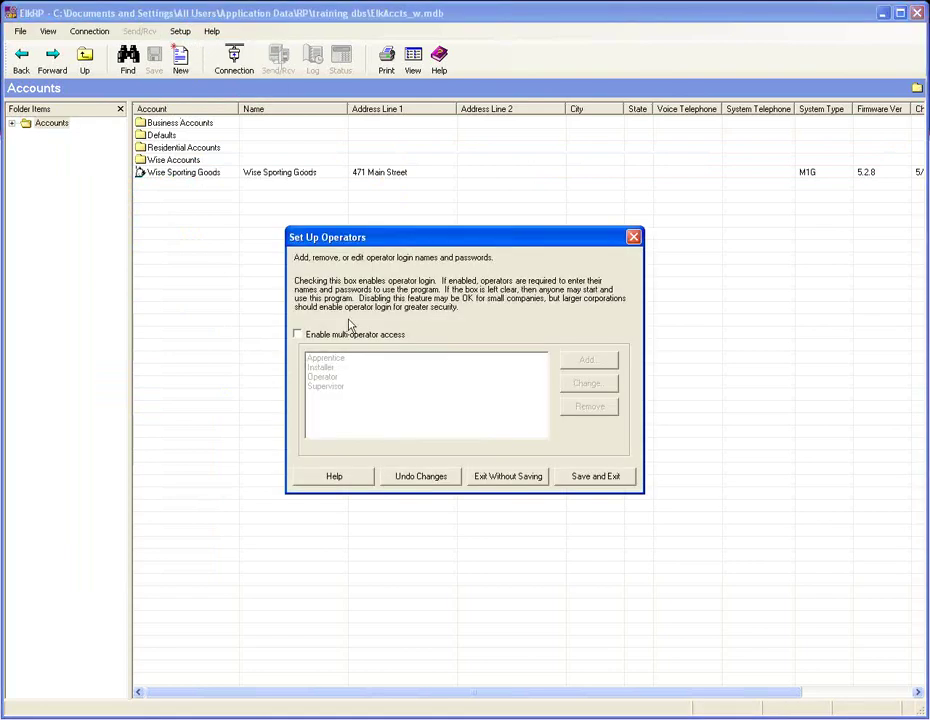
left_click(297, 334)
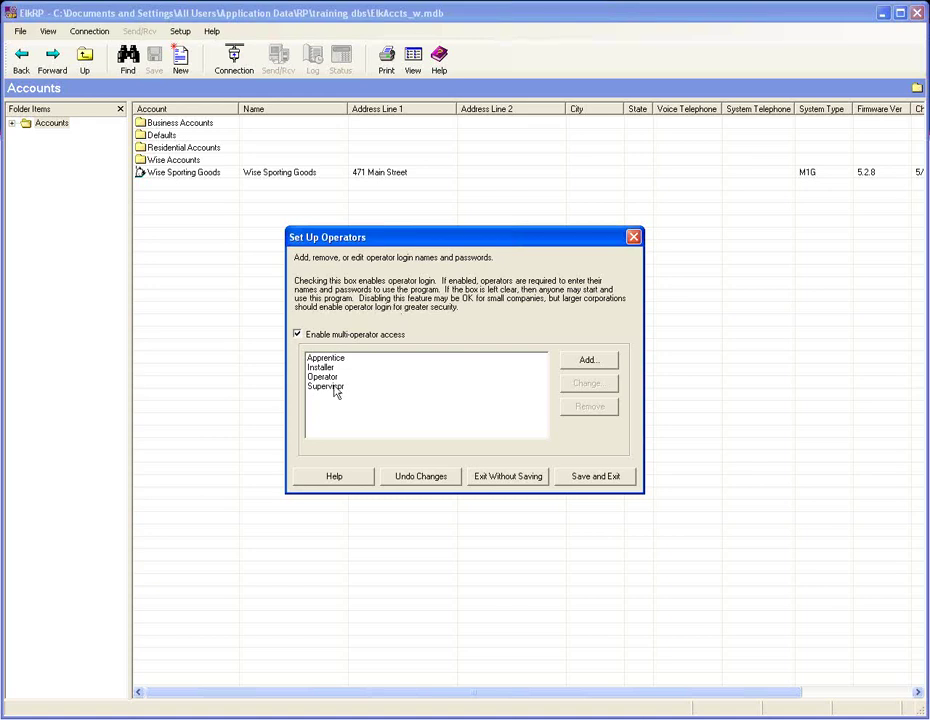
left_click(335, 390)
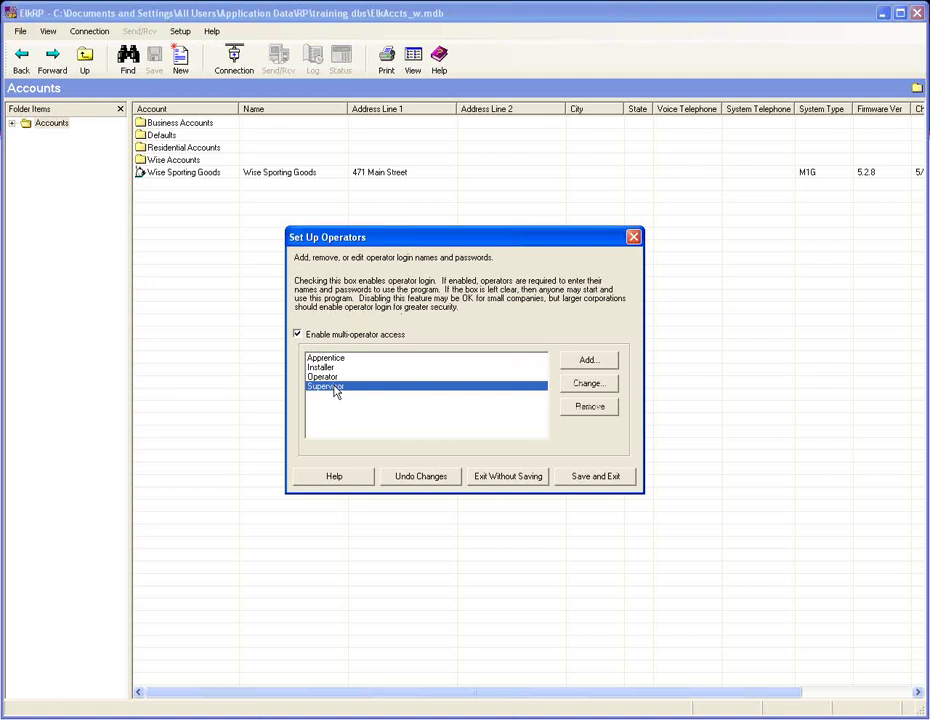
left_click(584, 388)
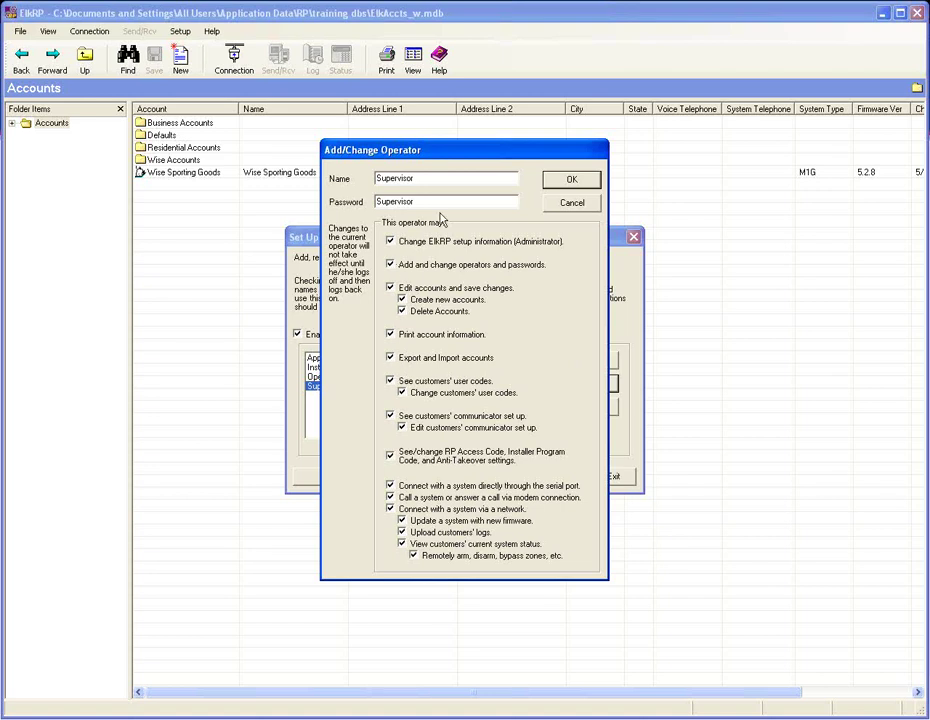
left_click(573, 206)
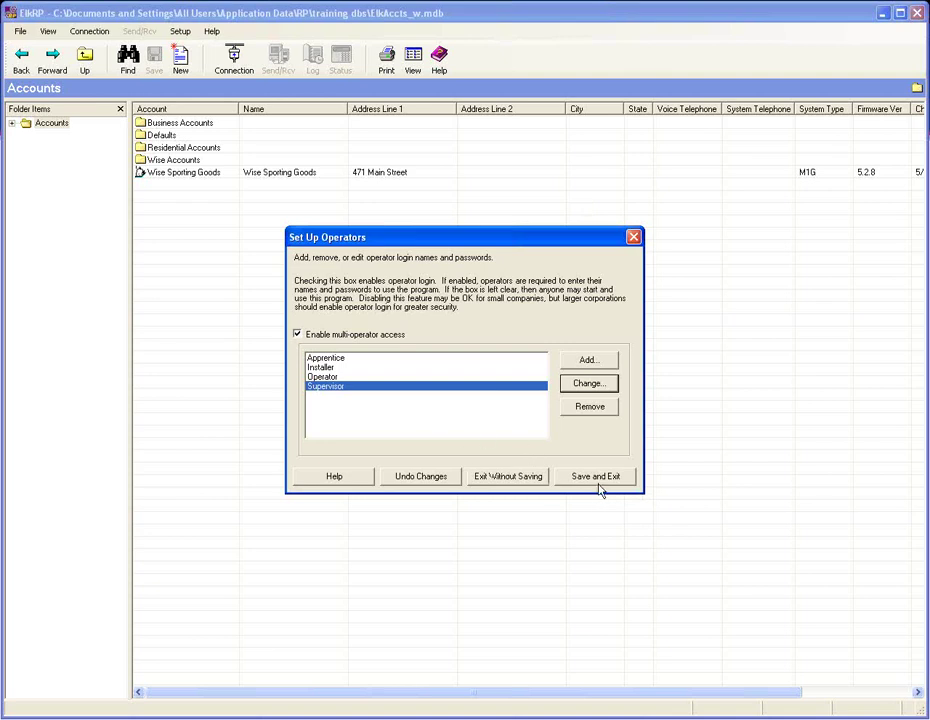
left_click(505, 480)
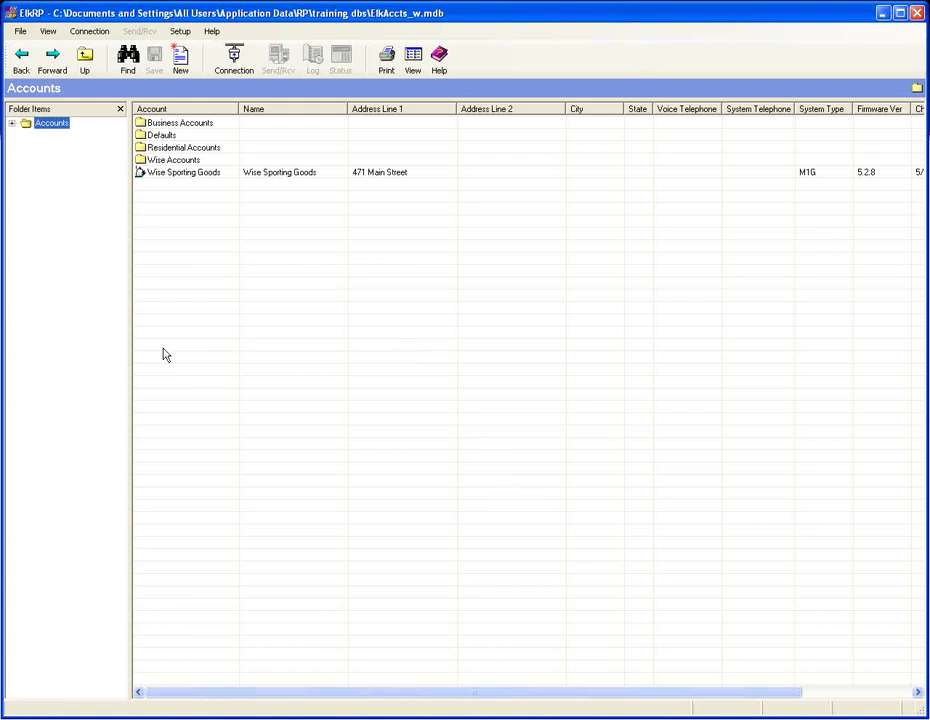
- Open the M1G account stored in the Residential Accounts folder
double_click(168, 147)
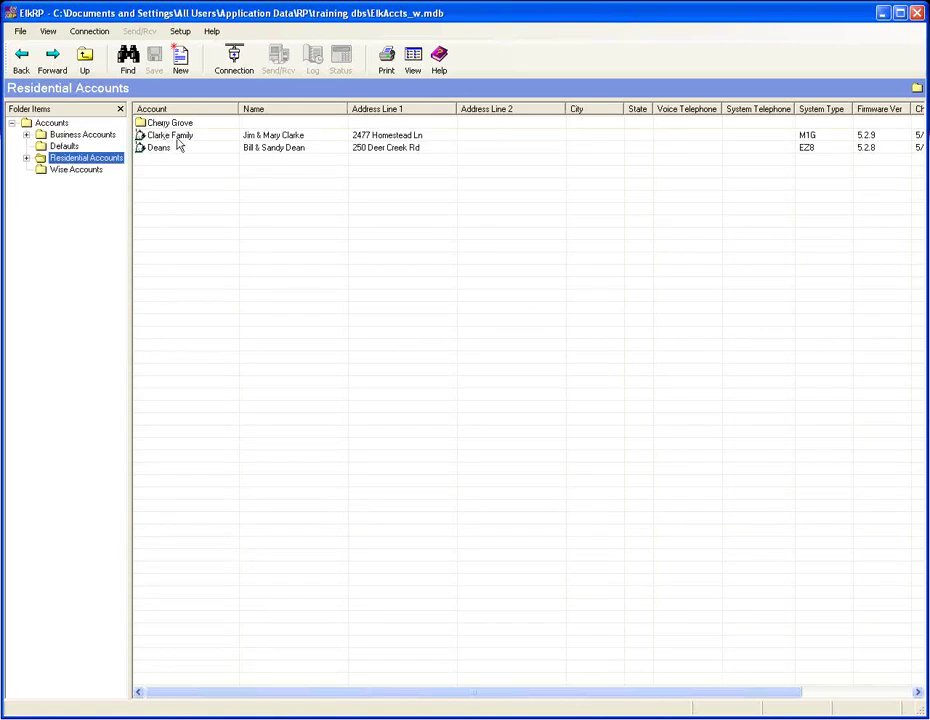
double_click(172, 136)
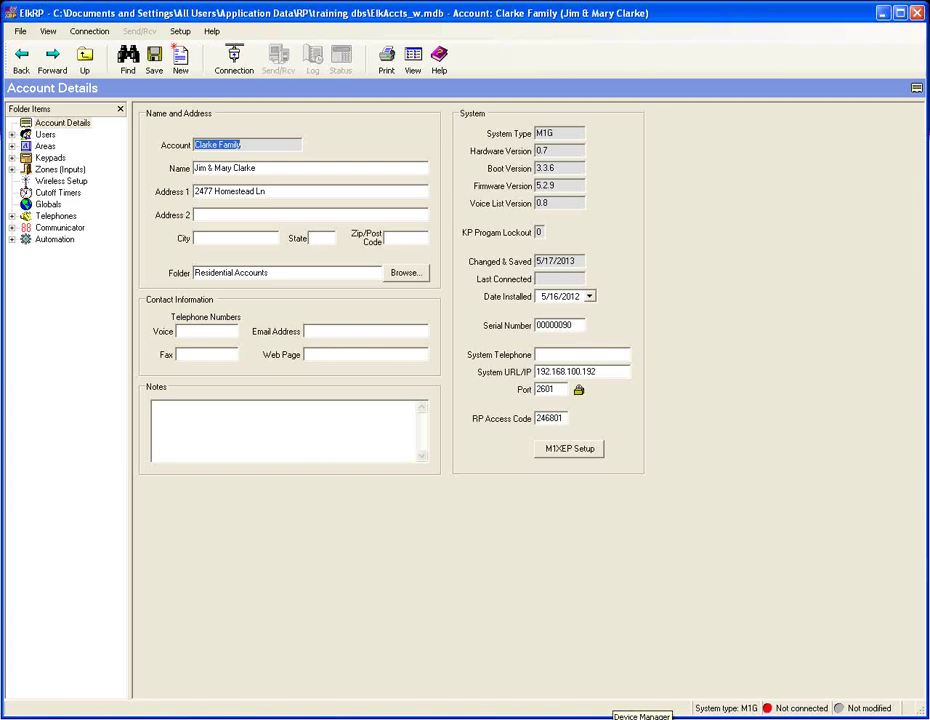
- Switch to Device Manager, view the port settings of the USB Serial Port (COM4), and minimize Device Manager
left_click(640, 714)
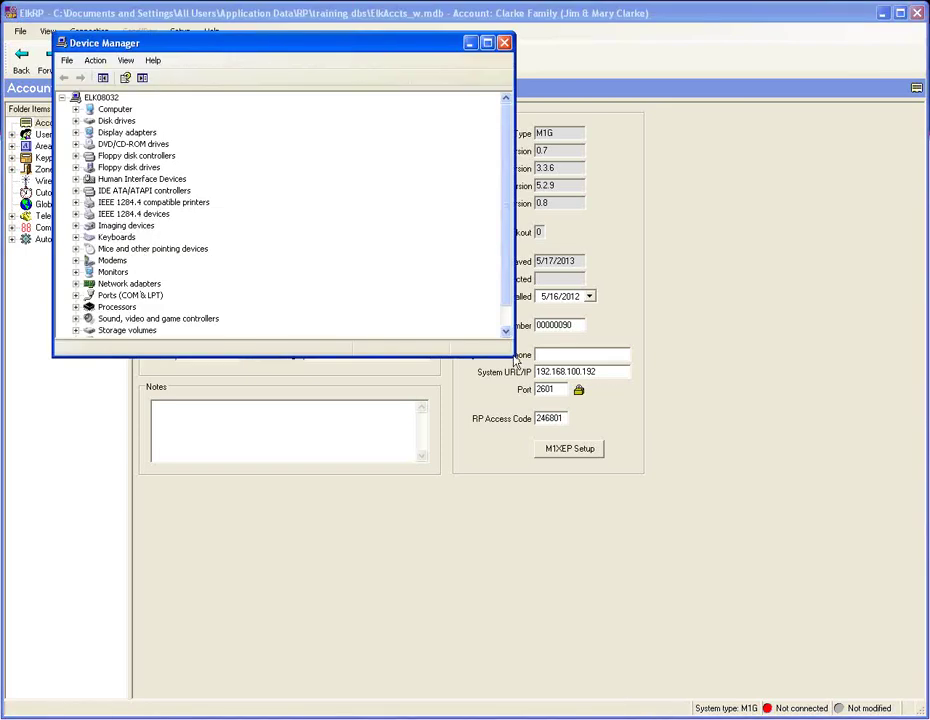
left_click_drag(513, 355, 489, 419)
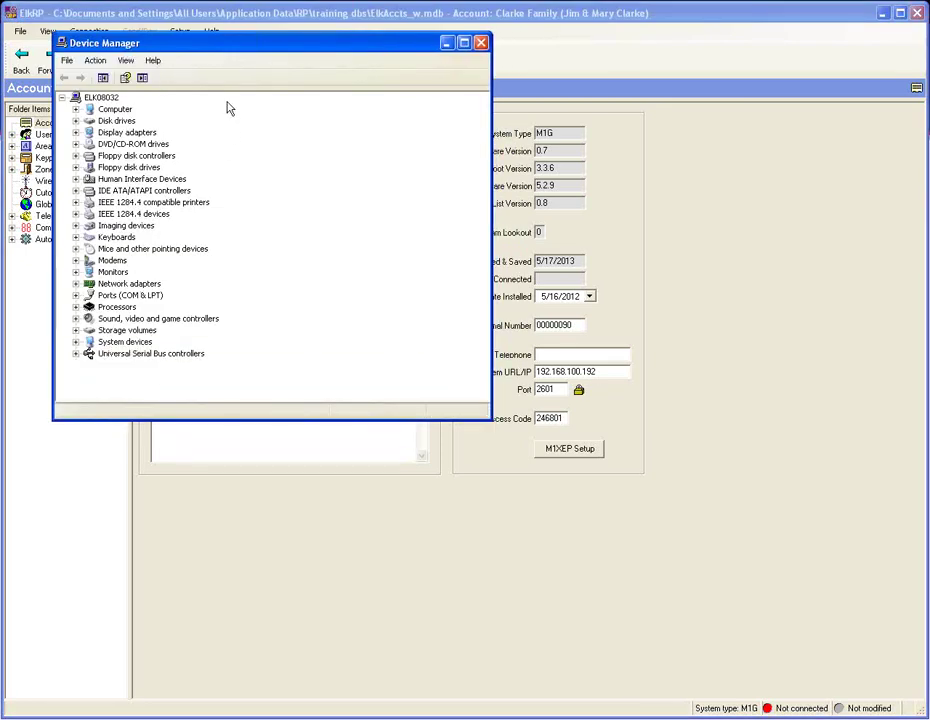
left_click_drag(231, 52, 307, 130)
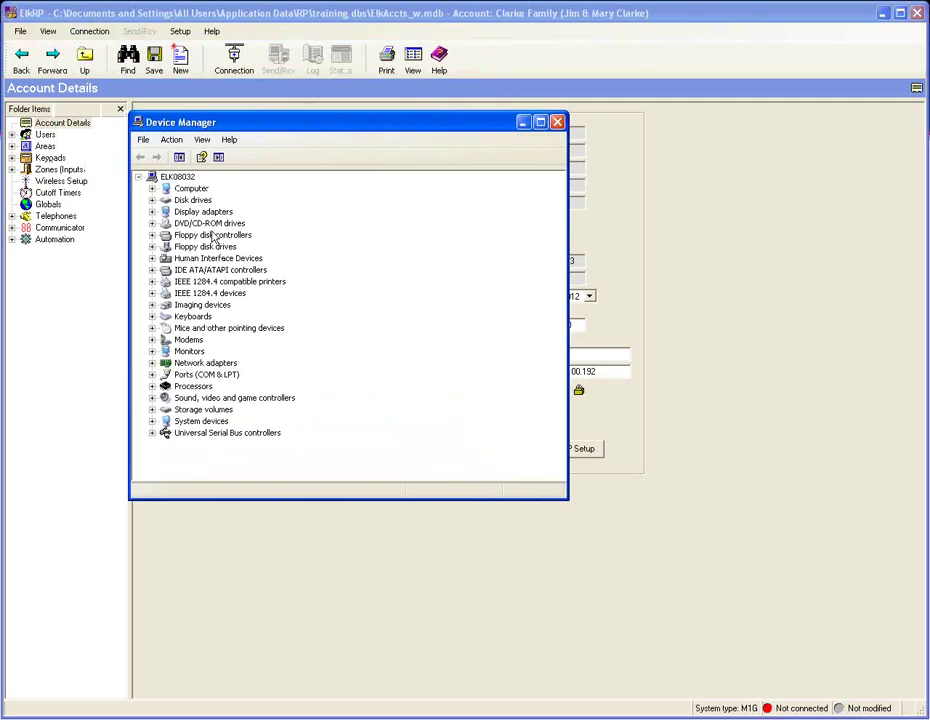
left_click(152, 375)
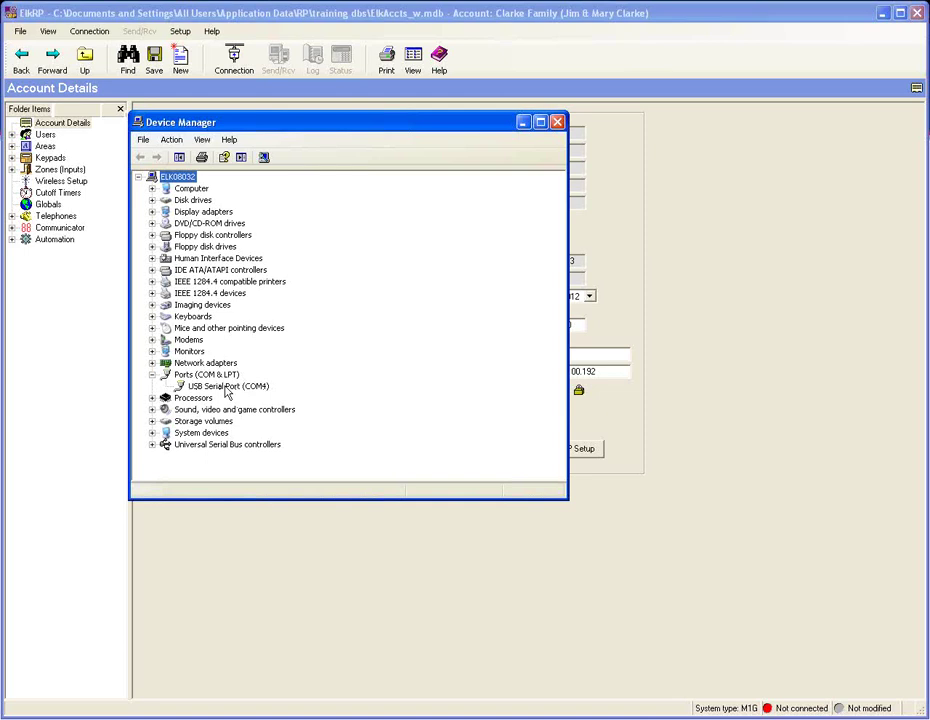
left_click(227, 390)
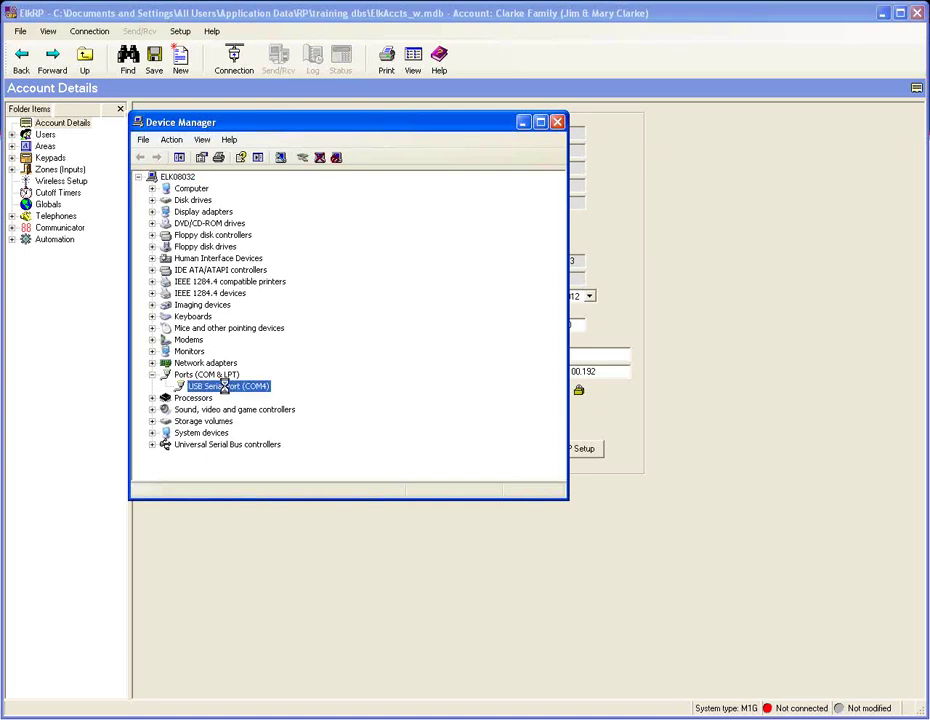
double_click(228, 391)
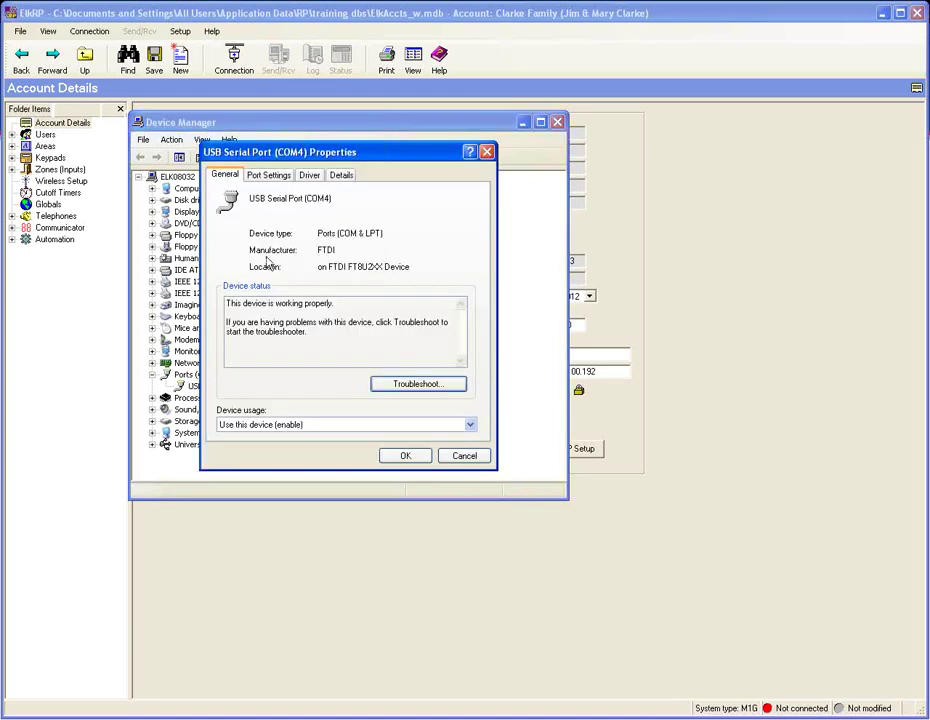
left_click_drag(310, 160, 423, 173)
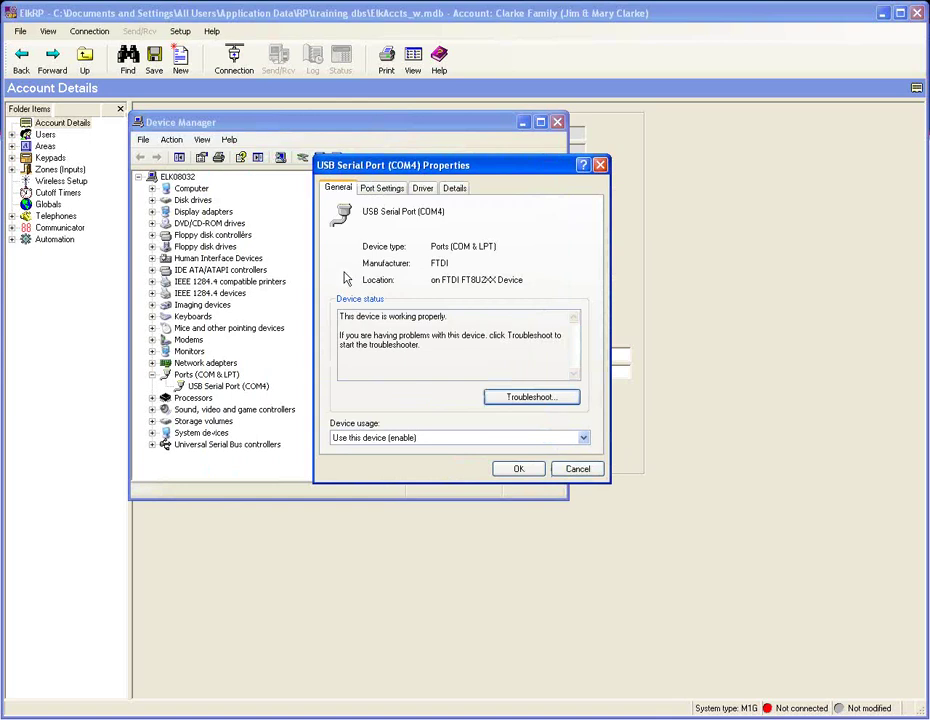
left_click(381, 190)
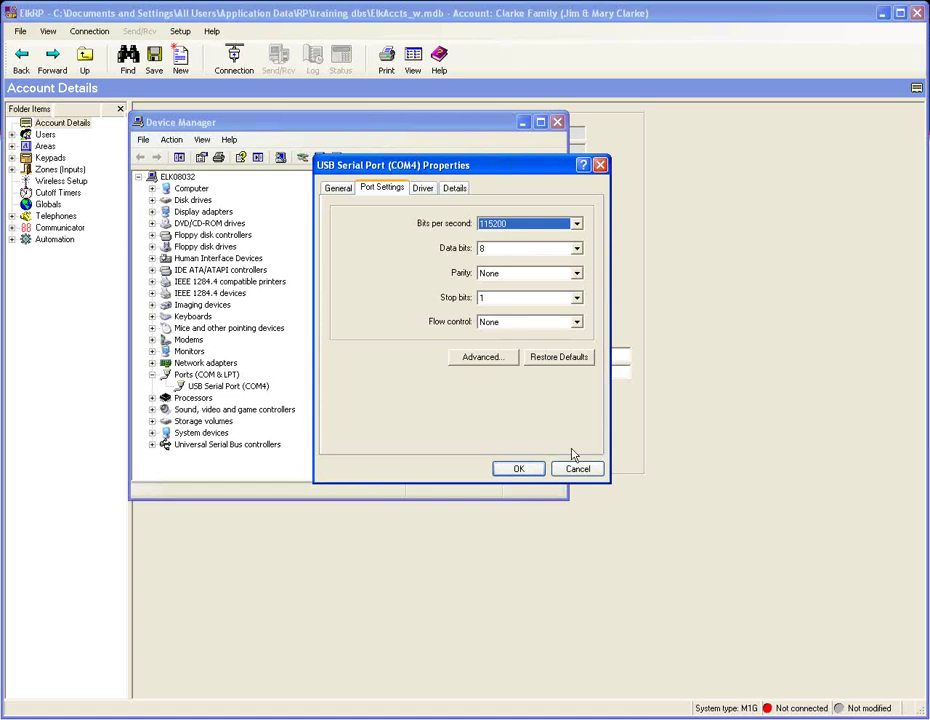
left_click(518, 469)
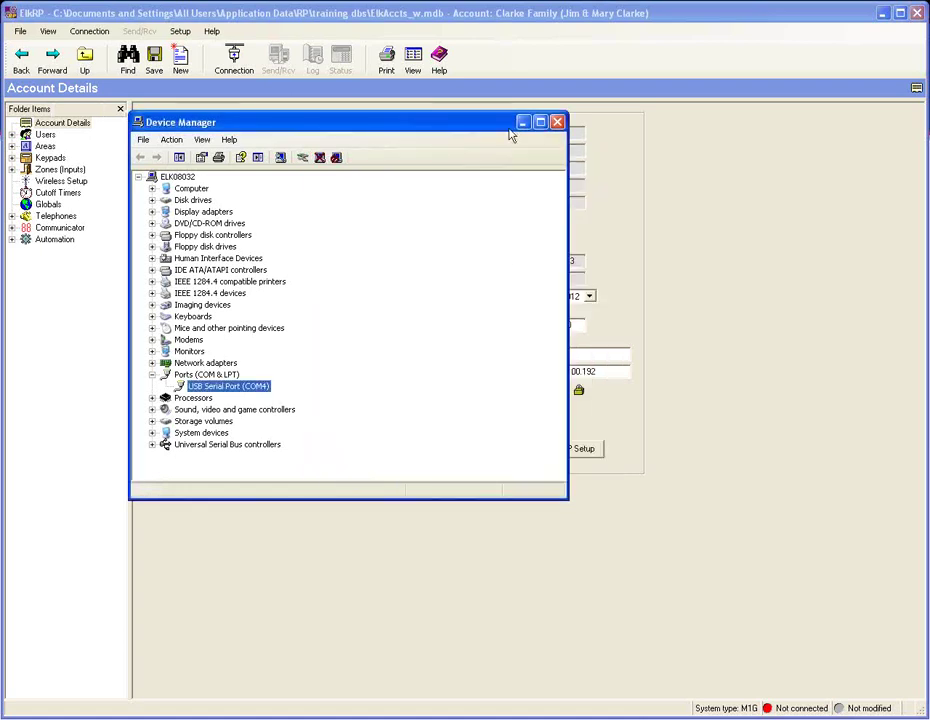
left_click(521, 123)
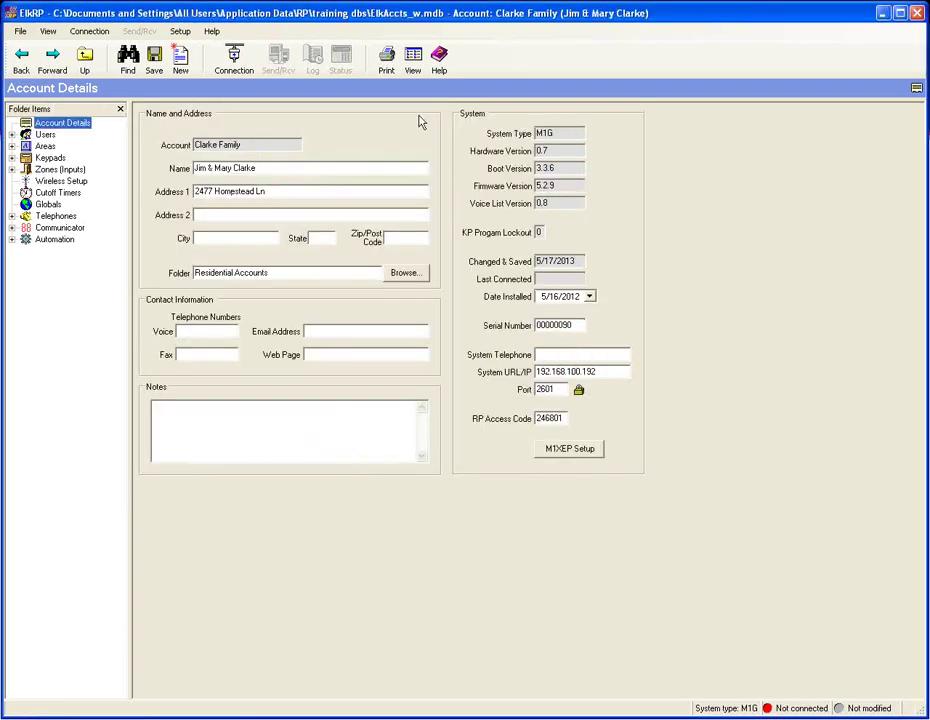
- Select COM4 as the serial port for direct connections in the communications setup and save it
left_click(180, 32)
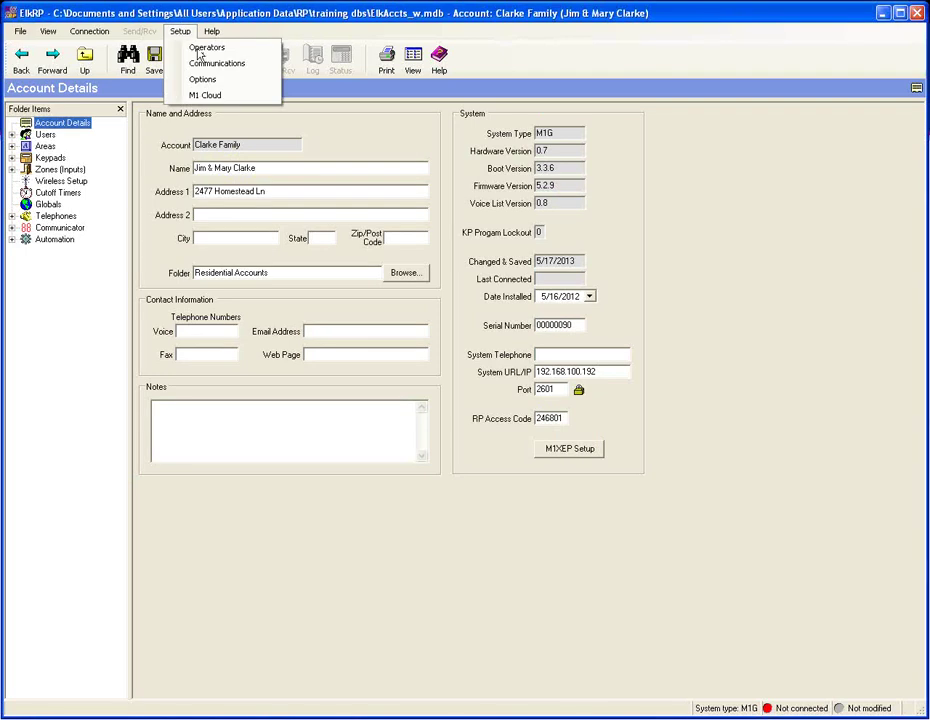
left_click(205, 64)
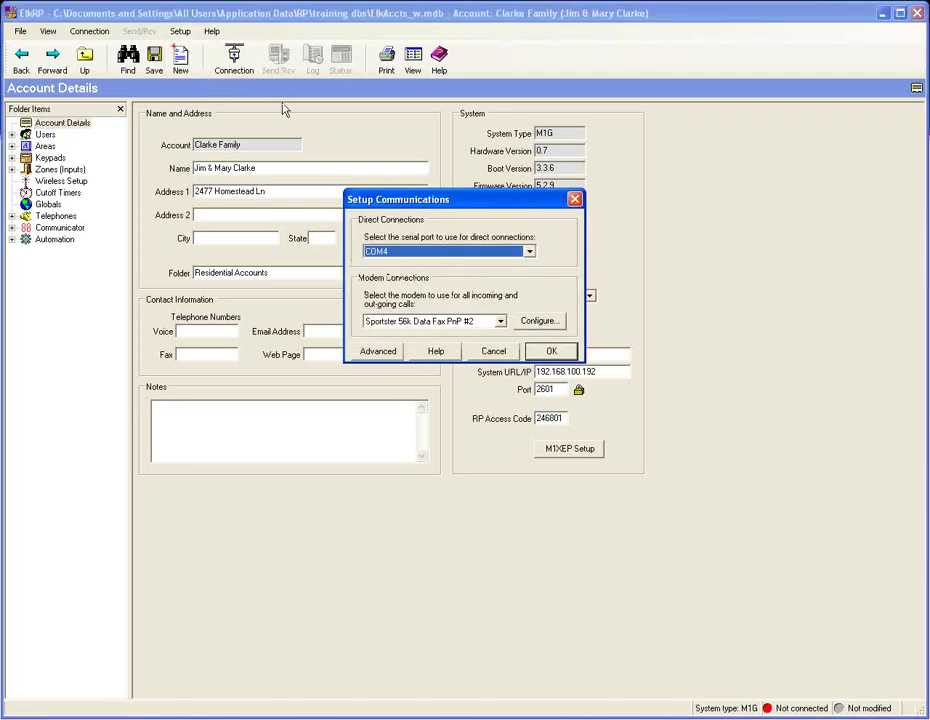
left_click(447, 250)
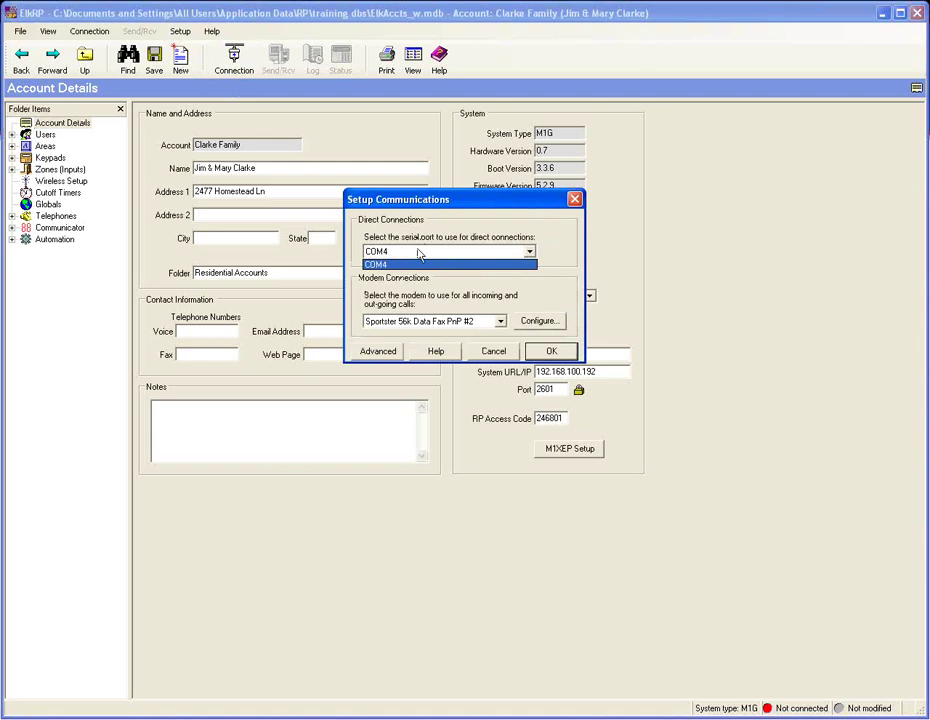
left_click(386, 265)
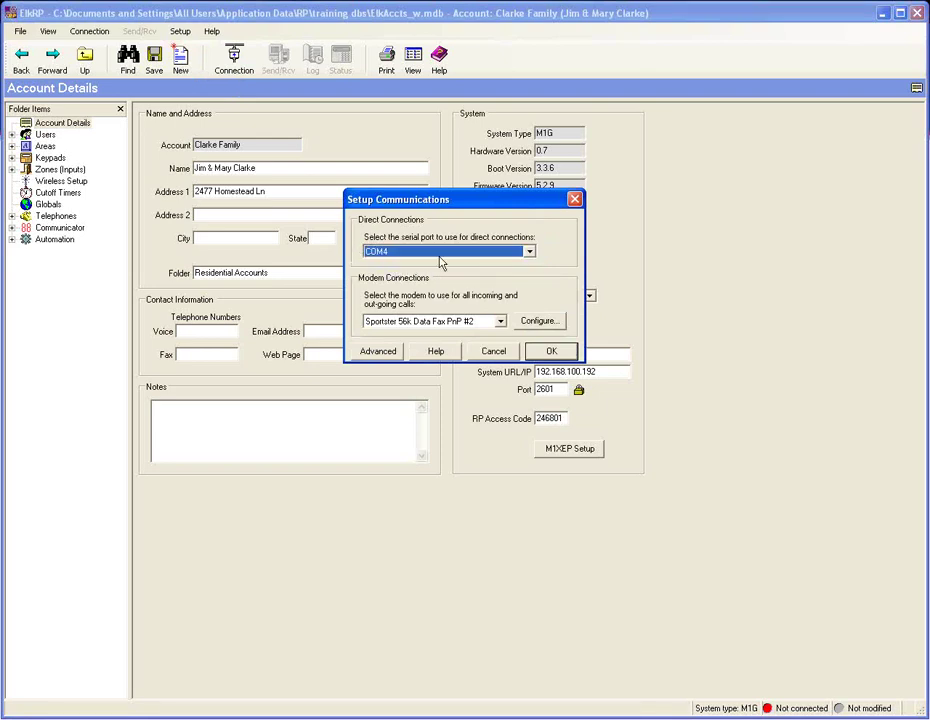
left_click(556, 352)
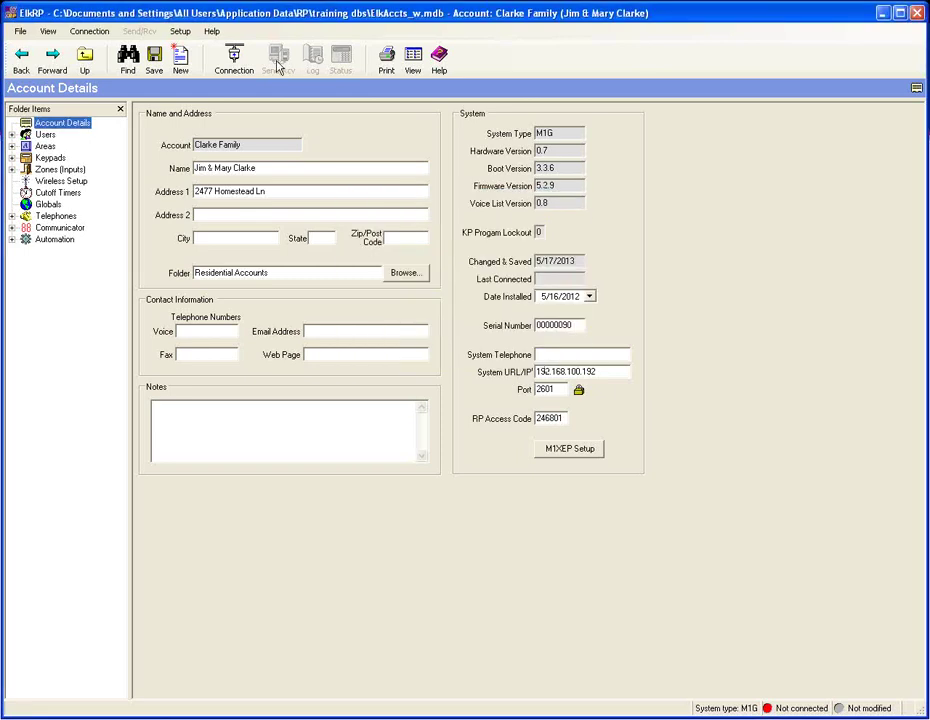
- Examine the connection methods available for the account and dismiss the list without connecting
left_click(233, 58)
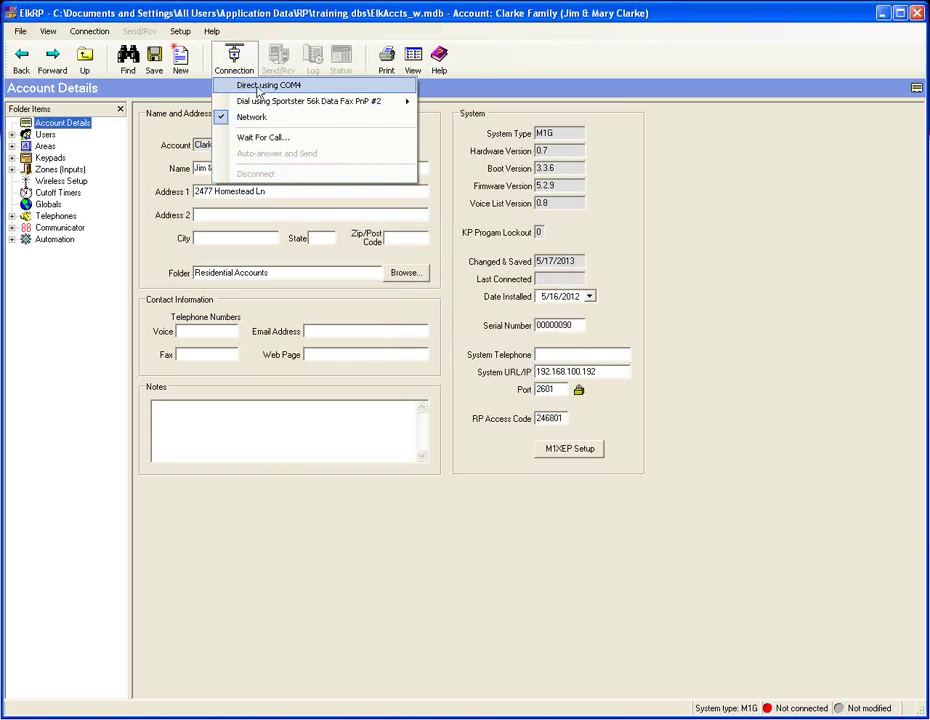
mouse_move(300, 101)
left_click(718, 291)
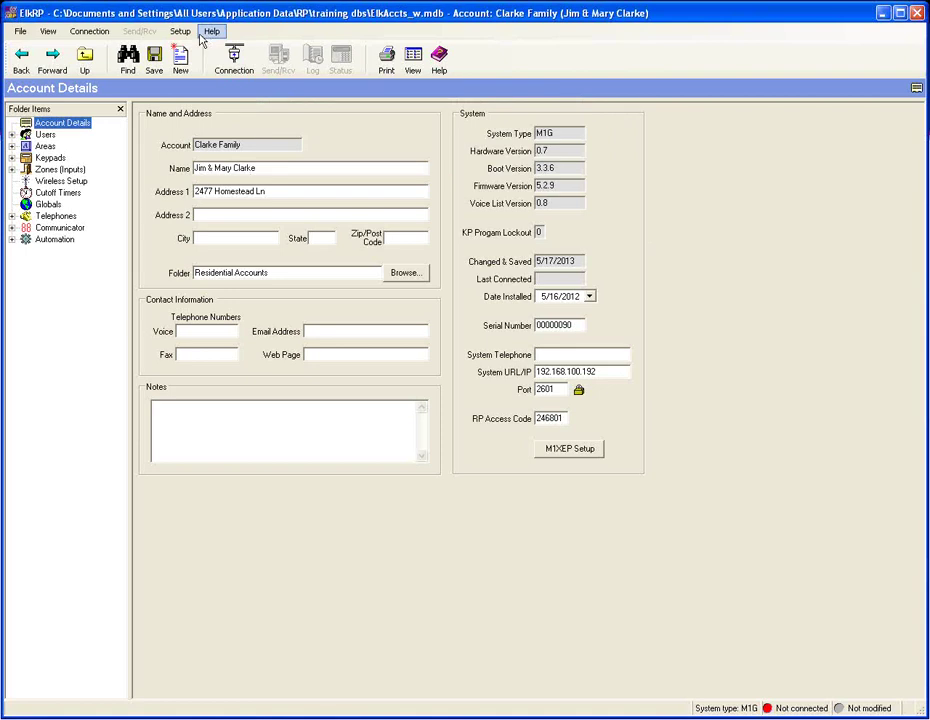
- In the communications setup, select Sportster 56k Data Fax PnP #2 as the modem for incoming and outgoing calls
left_click(194, 36)
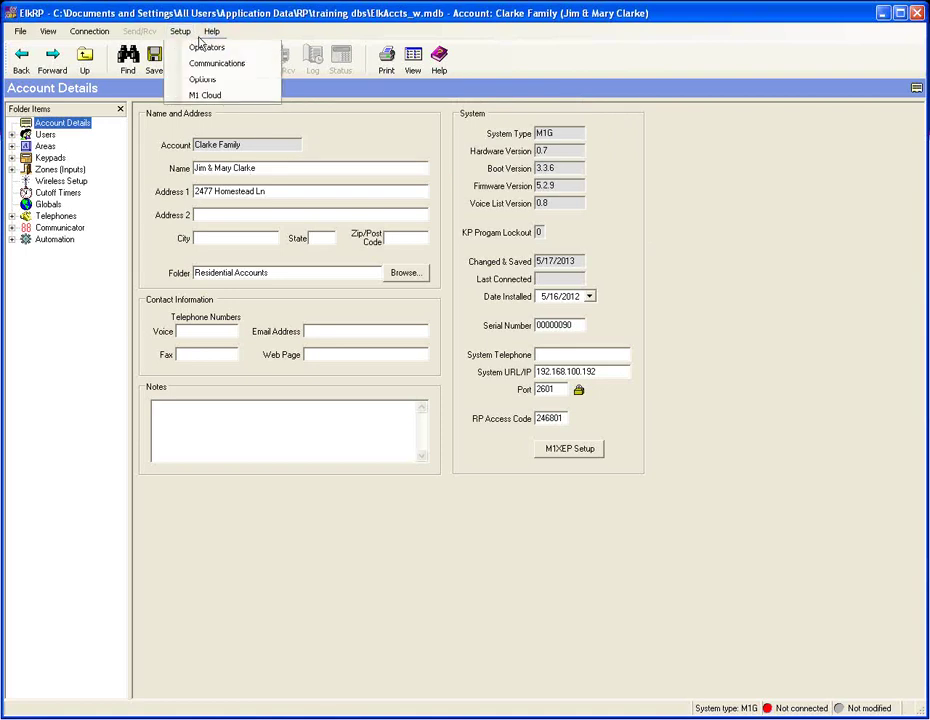
left_click(195, 68)
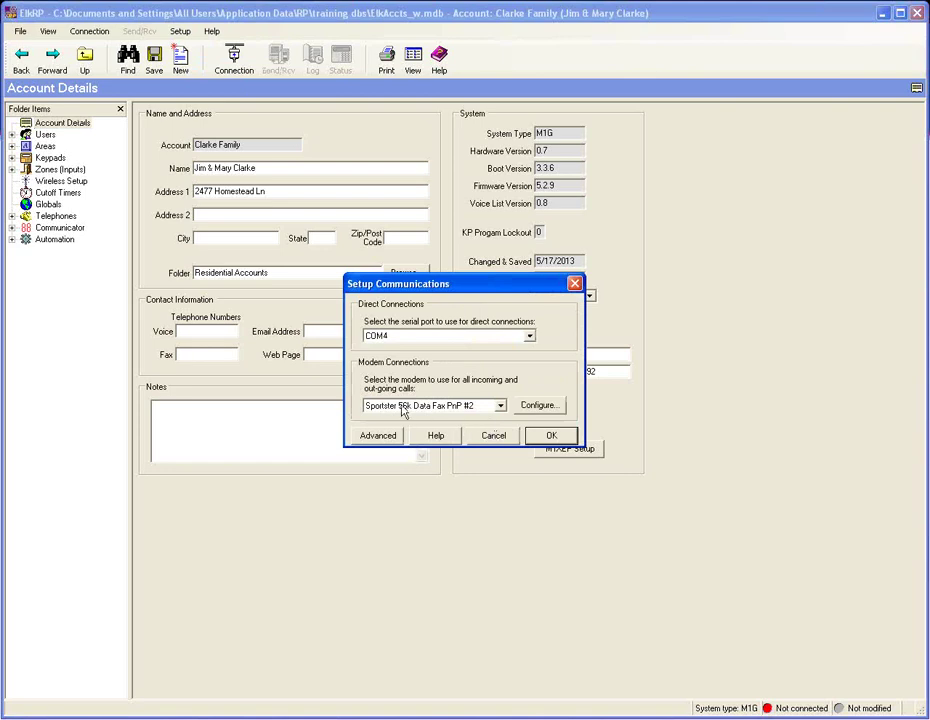
left_click(440, 406)
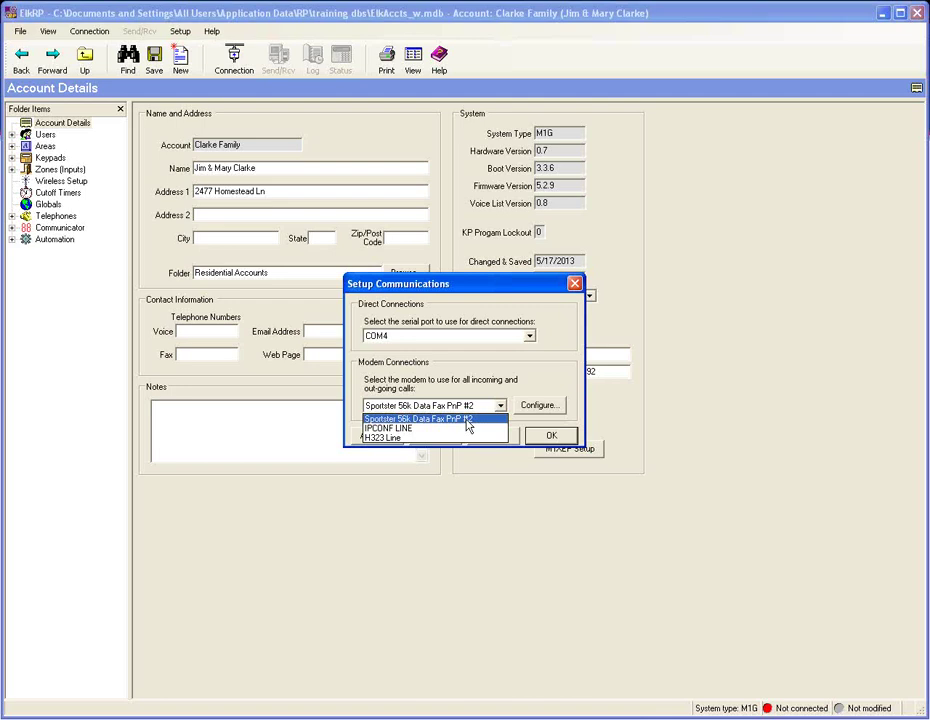
left_click(466, 419)
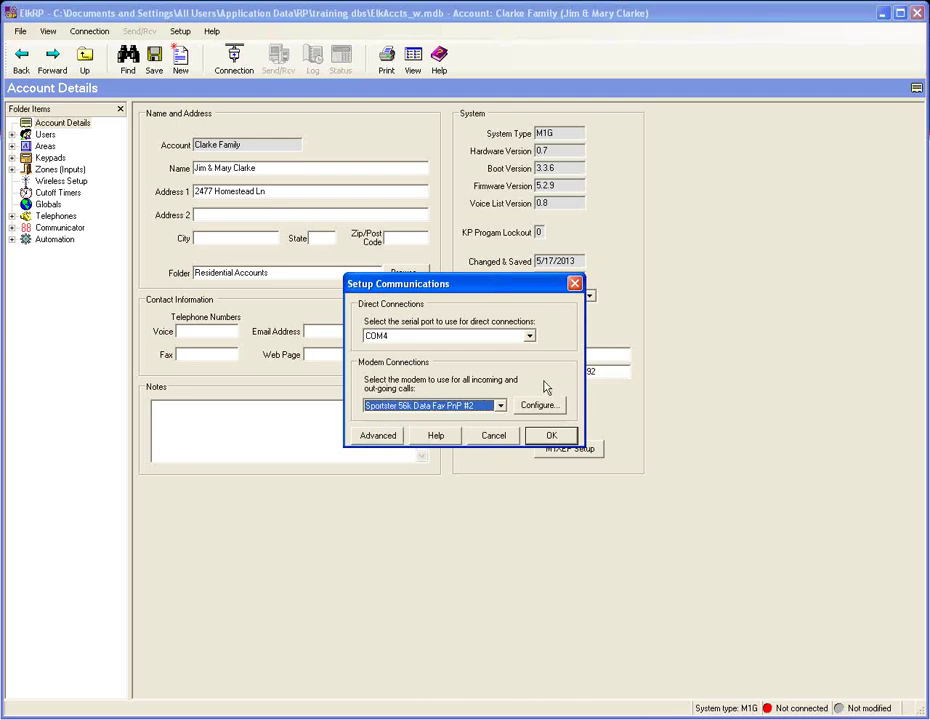
- Configure the selected modem with a port speed of 2400 and save the communications setup
left_click(538, 405)
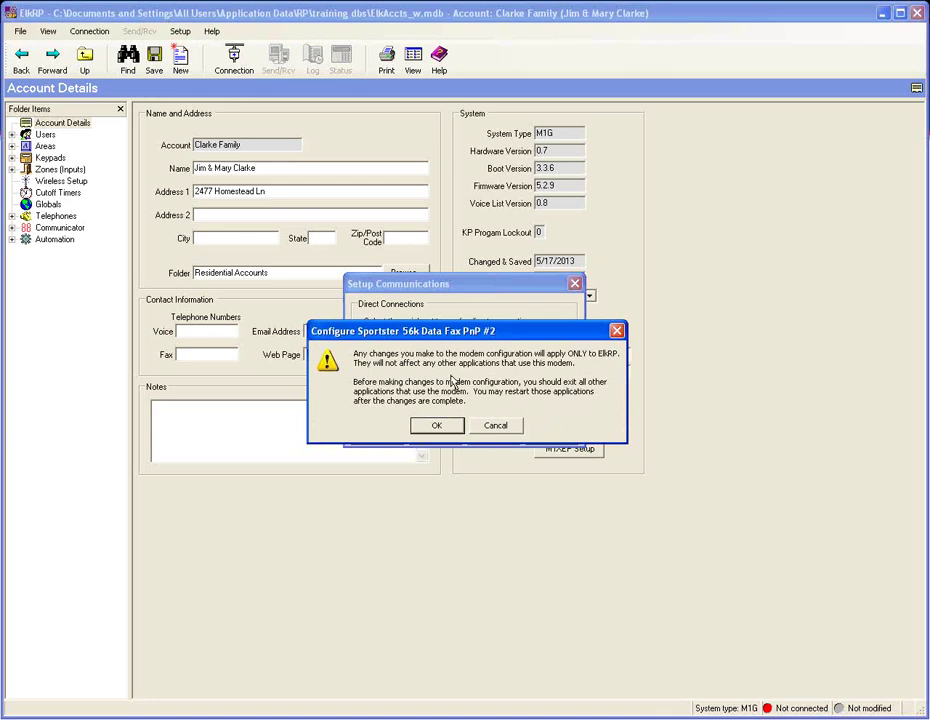
left_click(437, 428)
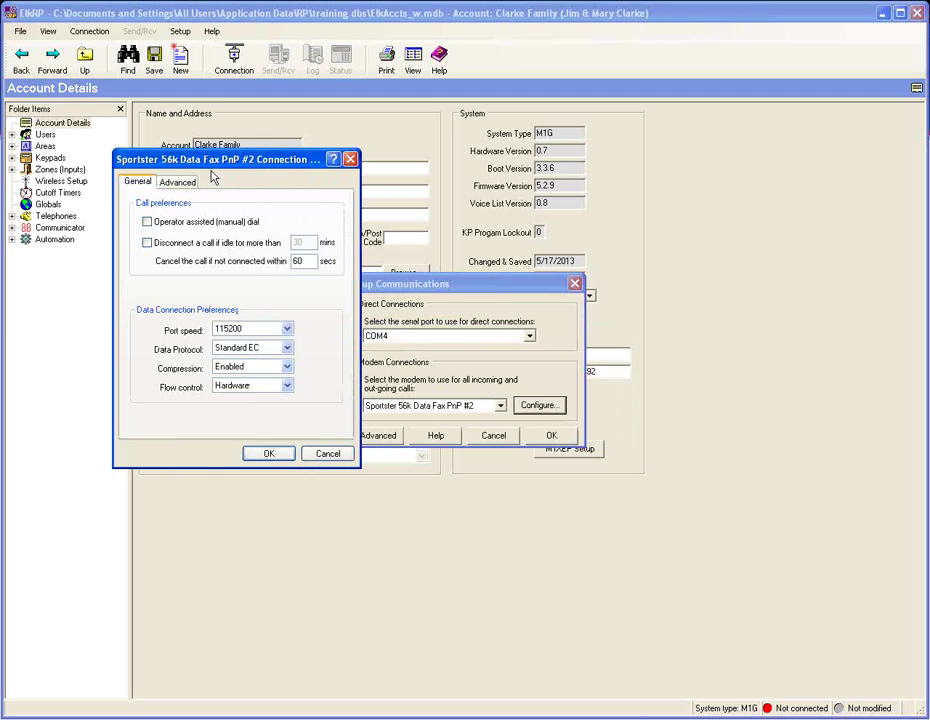
left_click(288, 333)
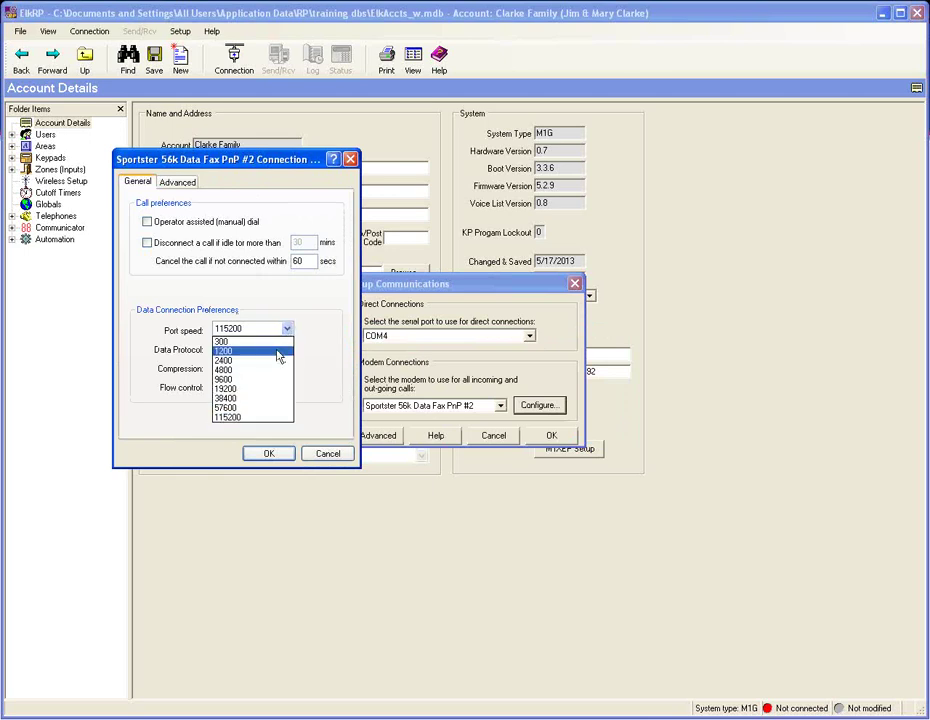
left_click(277, 361)
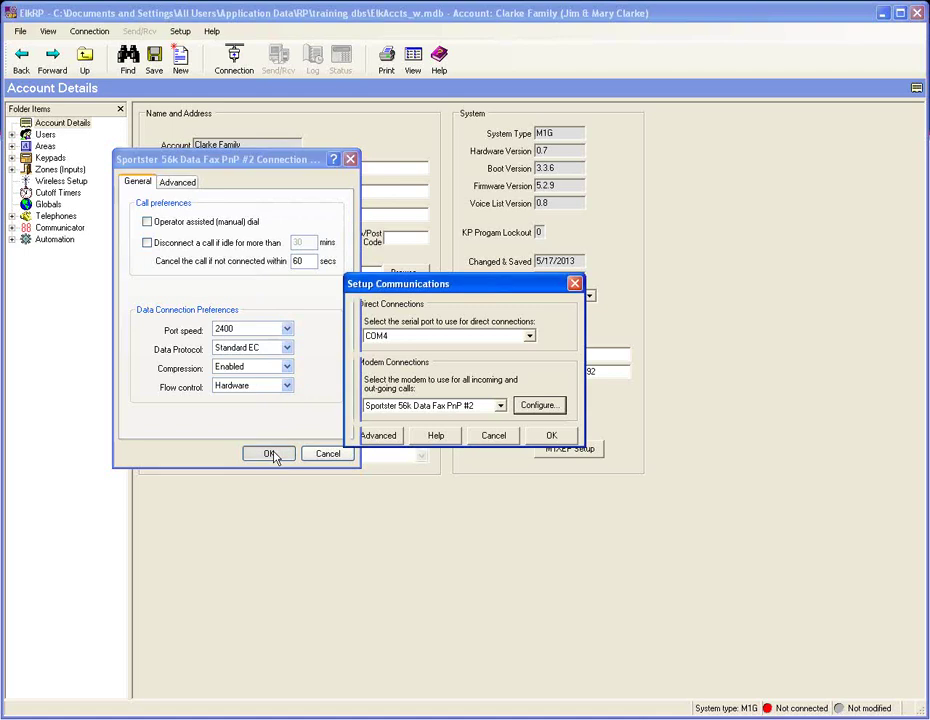
left_click(271, 456)
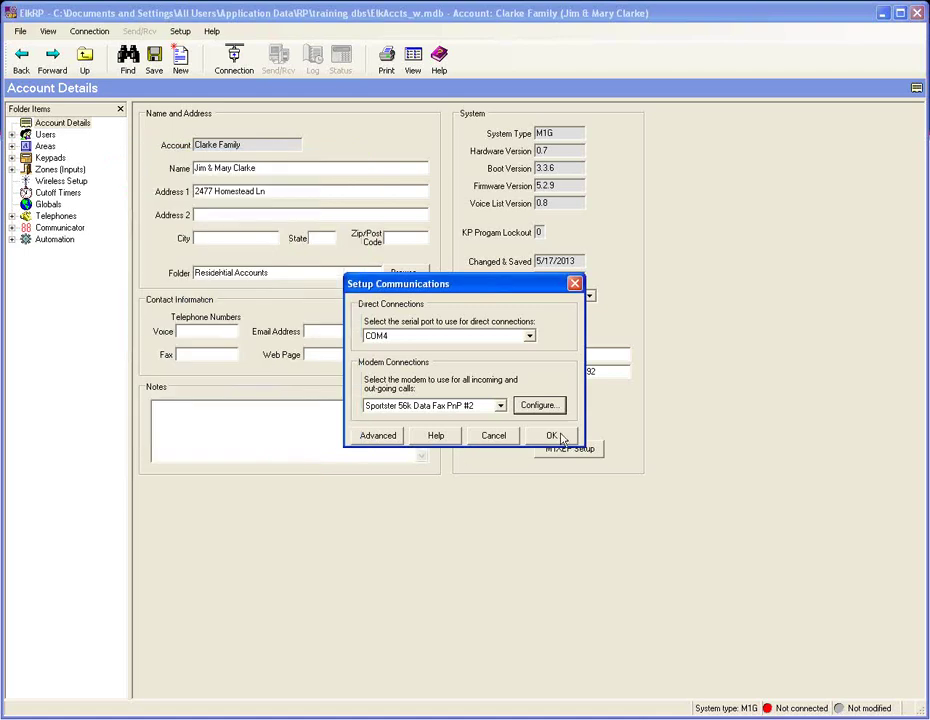
left_click(560, 437)
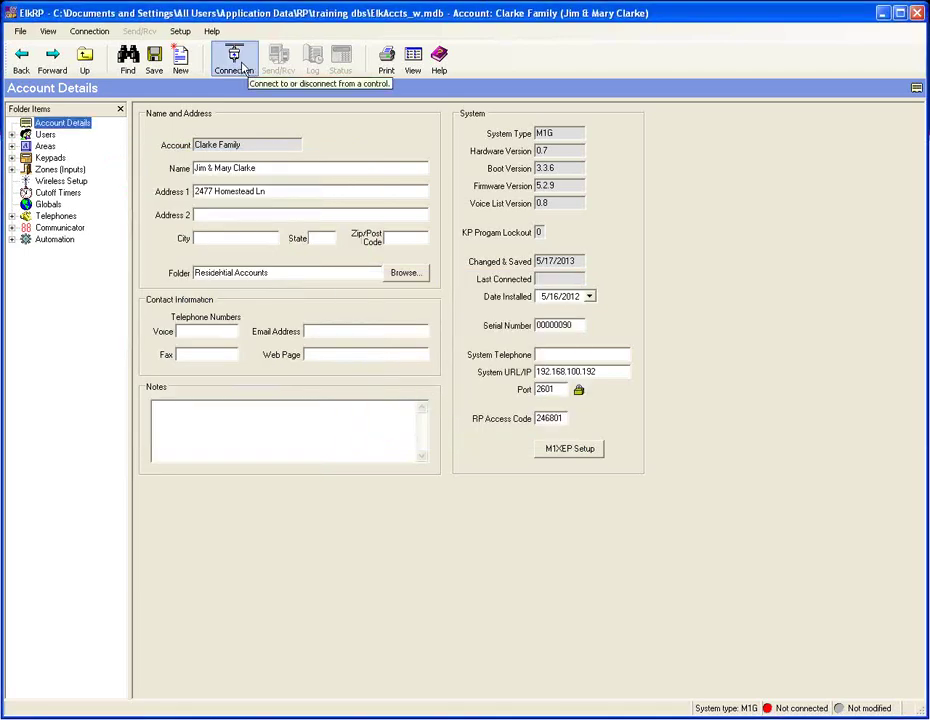
- Examine the dialing methods available for the Sportster modem connection and dismiss the list without connecting
left_click(240, 64)
mouse_move(272, 105)
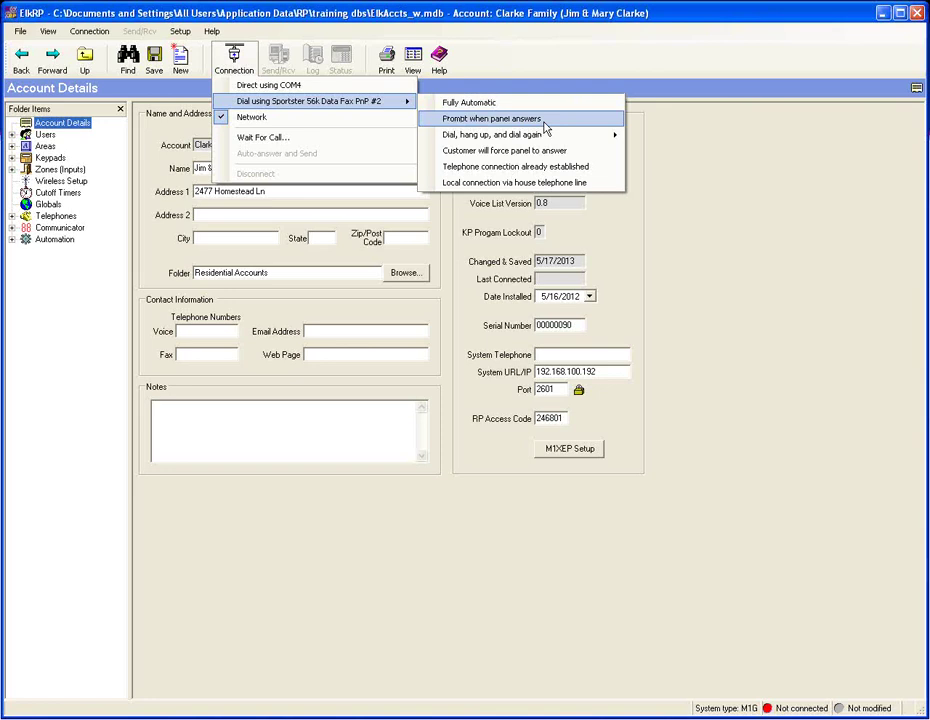
mouse_move(543, 140)
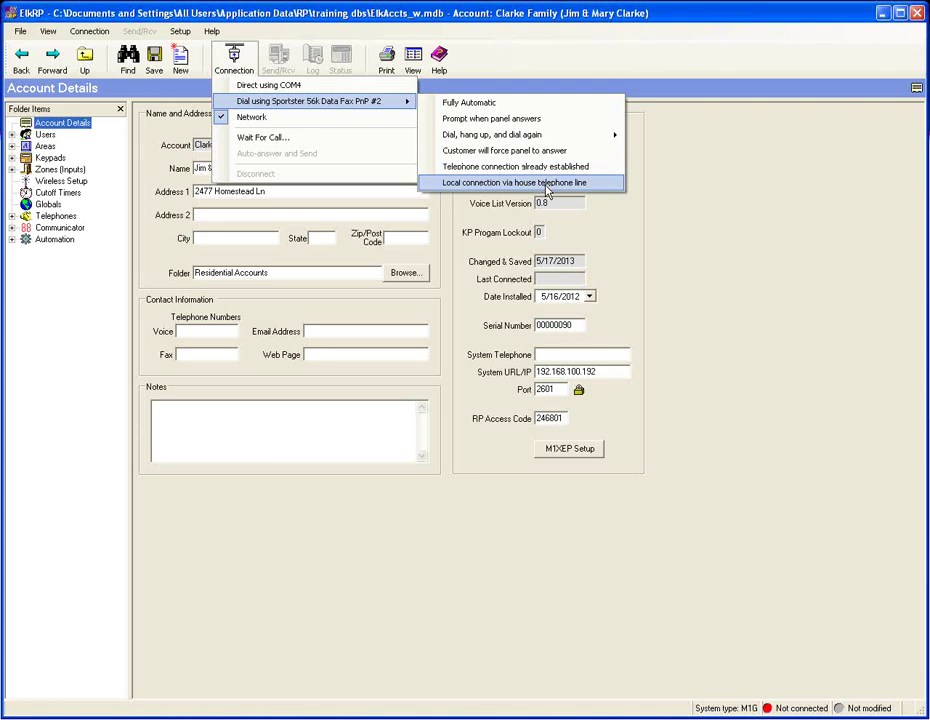
left_click(731, 202)
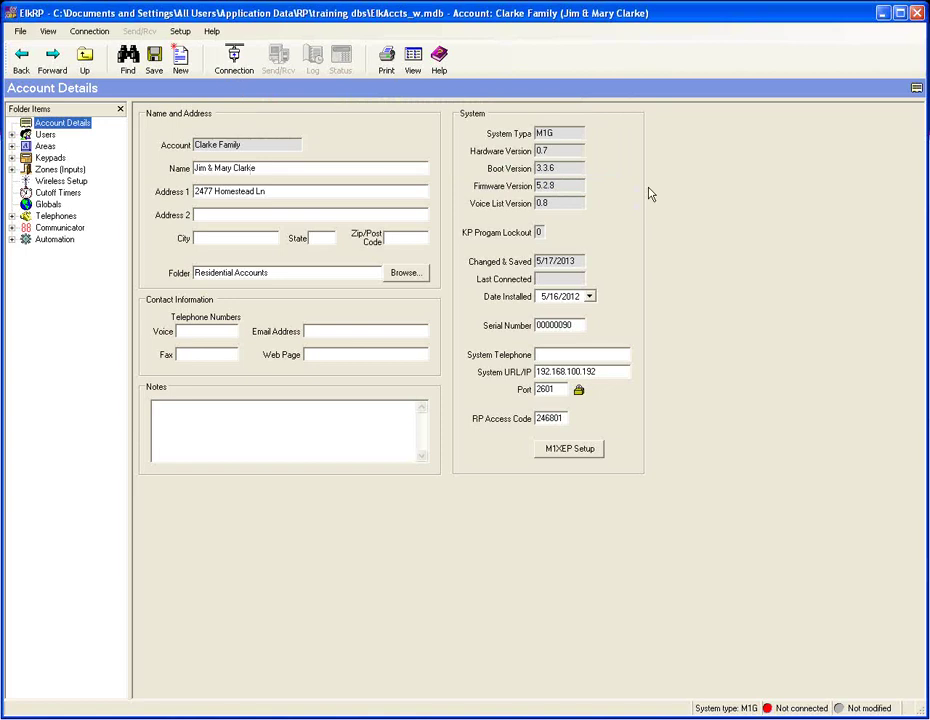
- Search the local network for M1XEPs, apply the unit at 192.168.100.192 to the account, and close the M1XEP setup
left_click(578, 452)
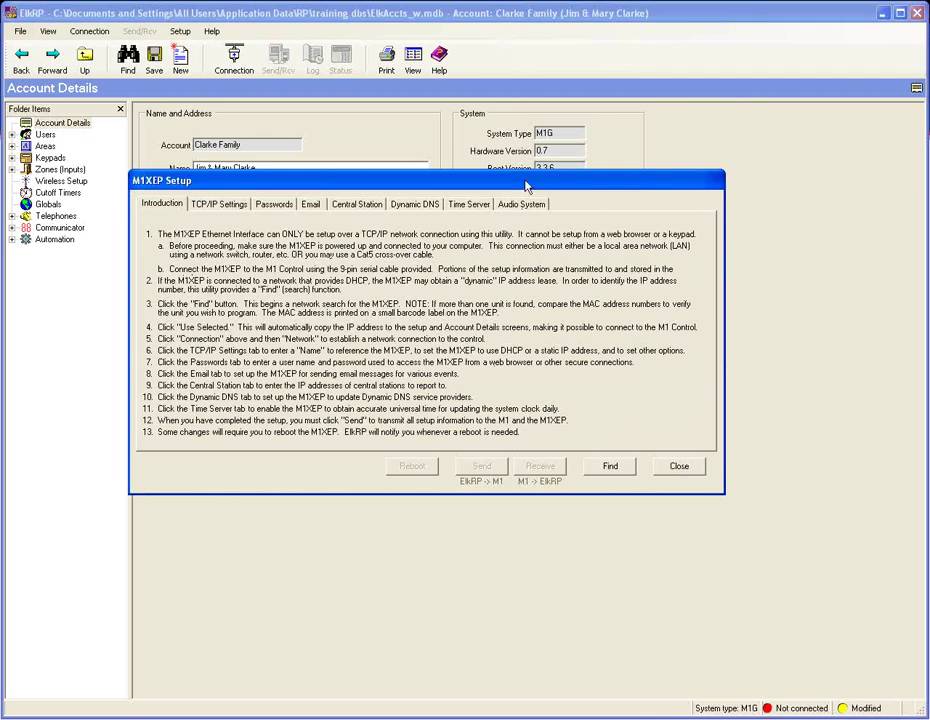
left_click_drag(527, 187, 579, 247)
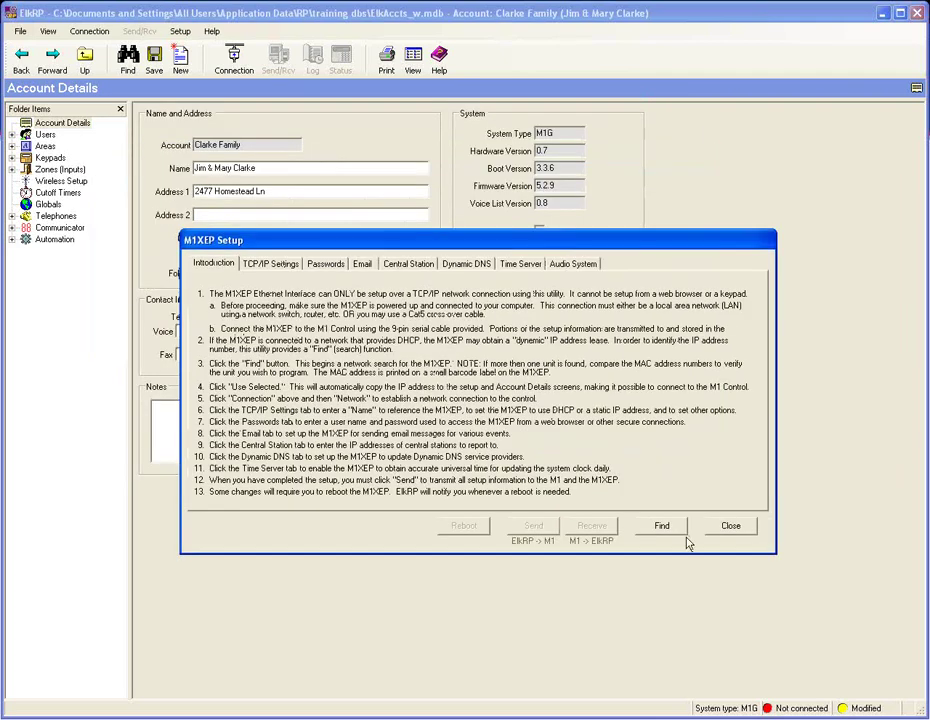
left_click(673, 535)
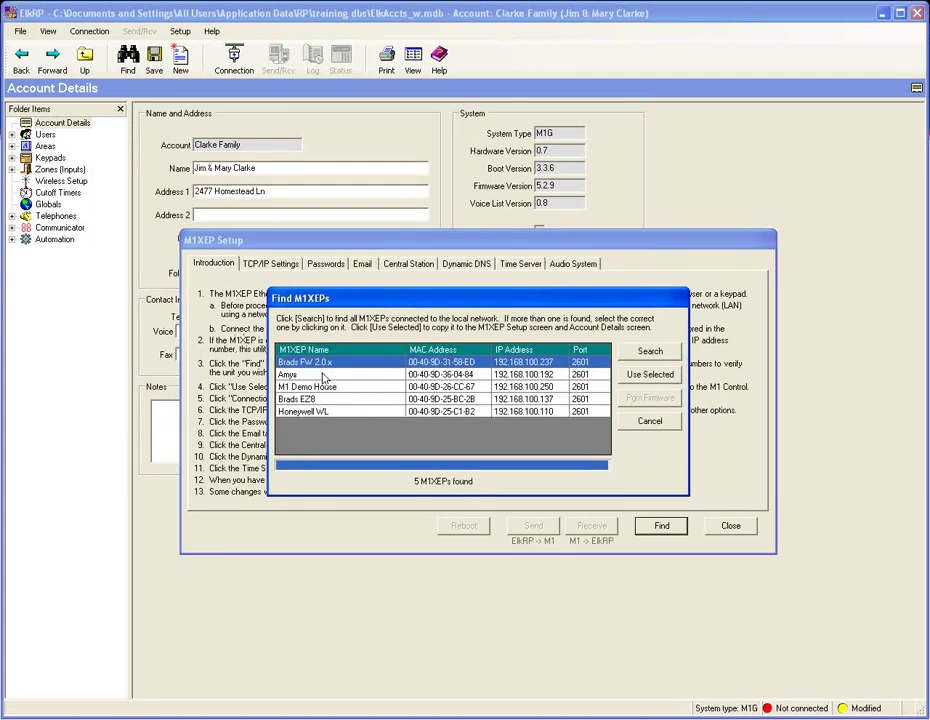
left_click(322, 376)
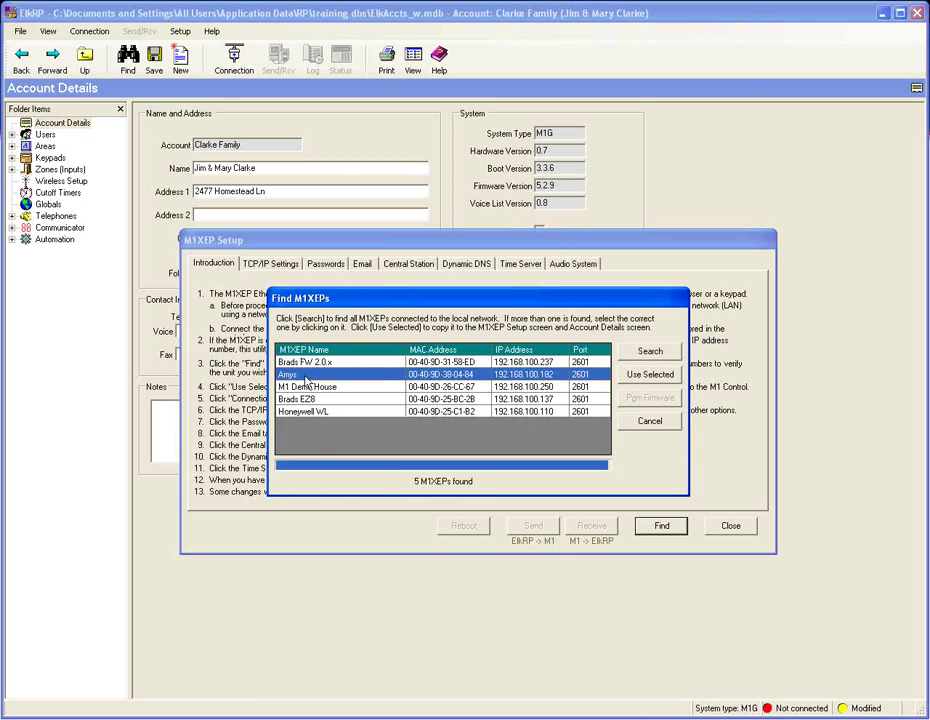
left_click(652, 376)
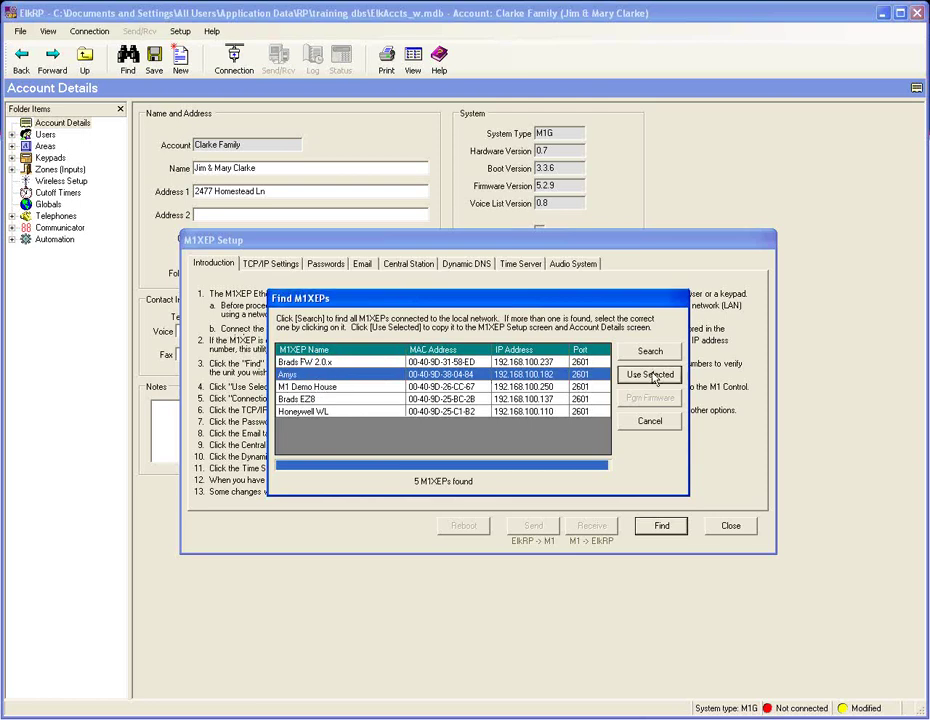
left_click(731, 528)
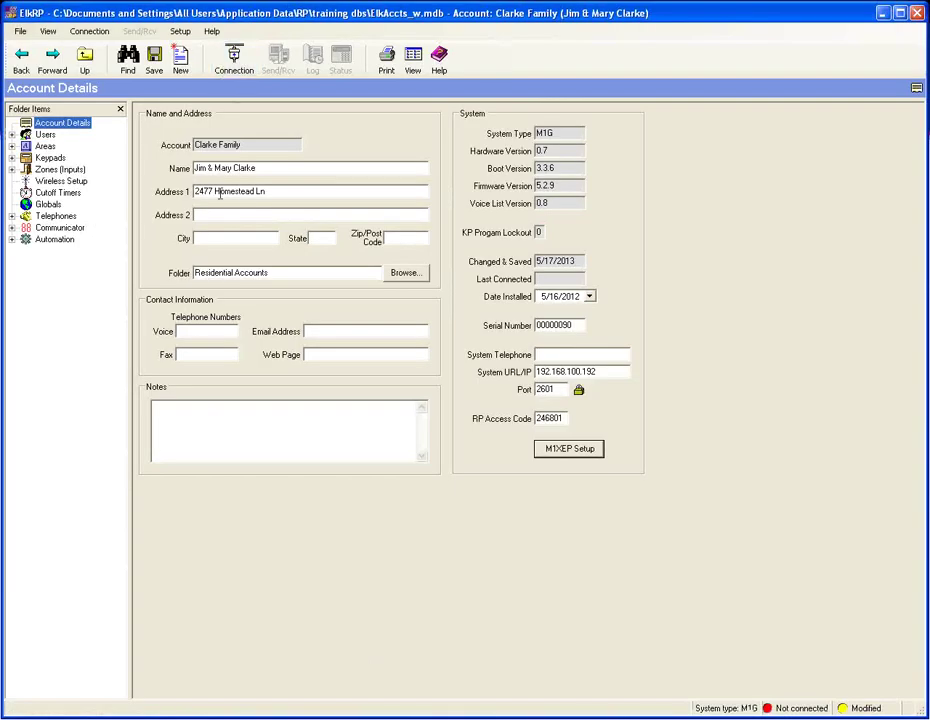
- Connect the account to the control over the network, acknowledging the firmware version and conflict notices
left_click(226, 70)
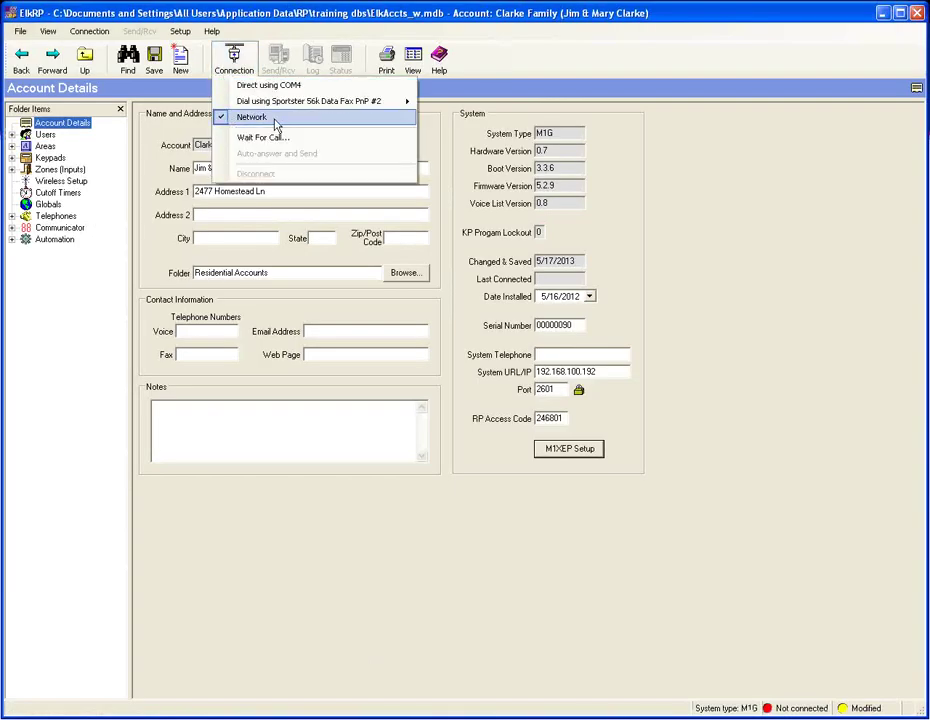
left_click(241, 120)
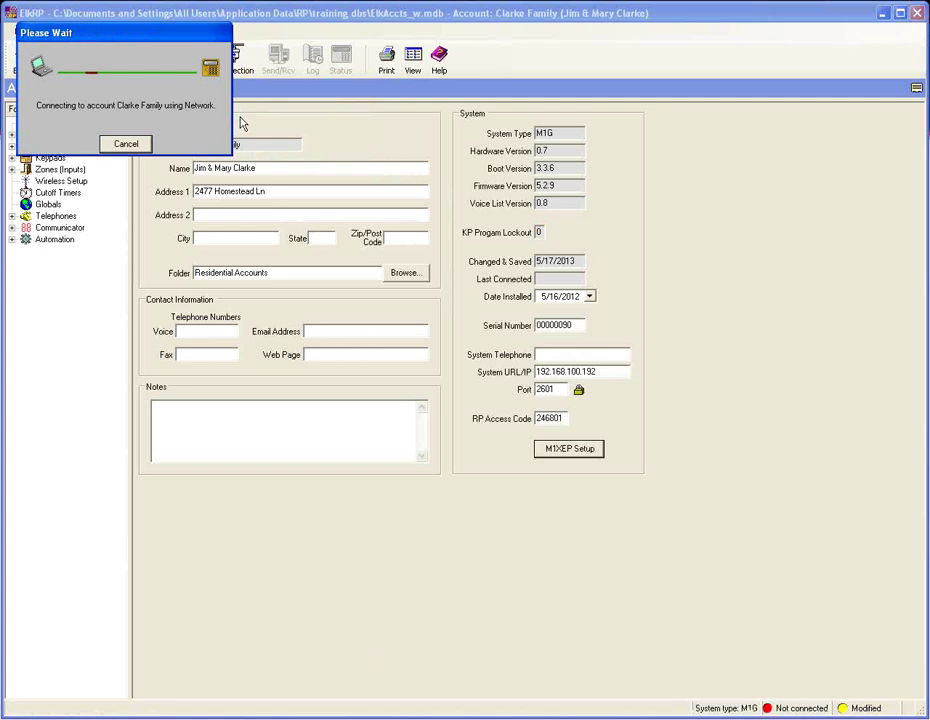
left_click_drag(139, 39, 304, 201)
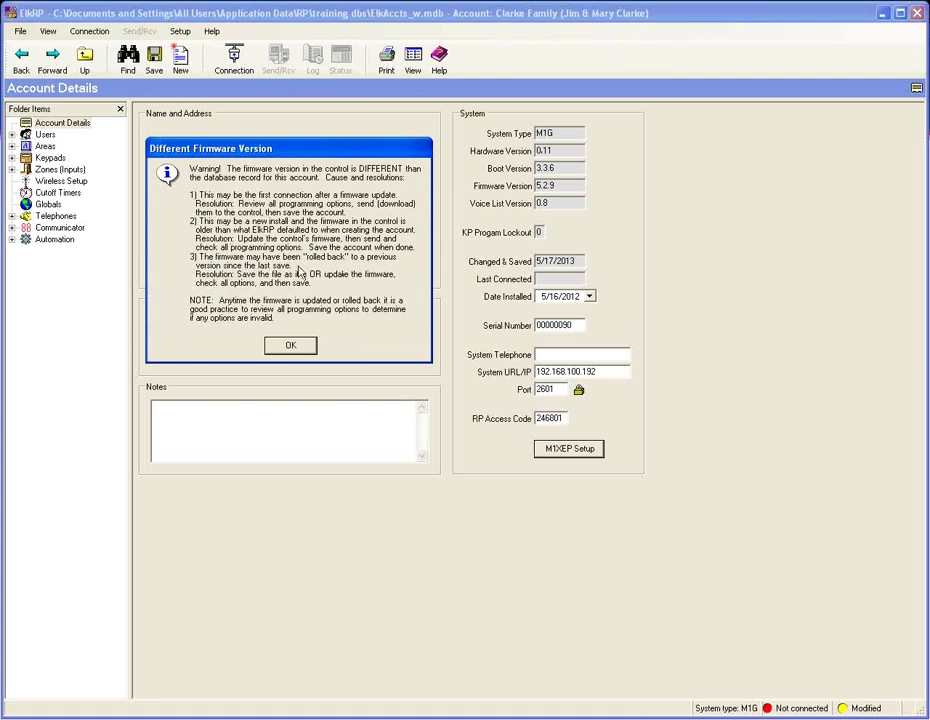
left_click(288, 347)
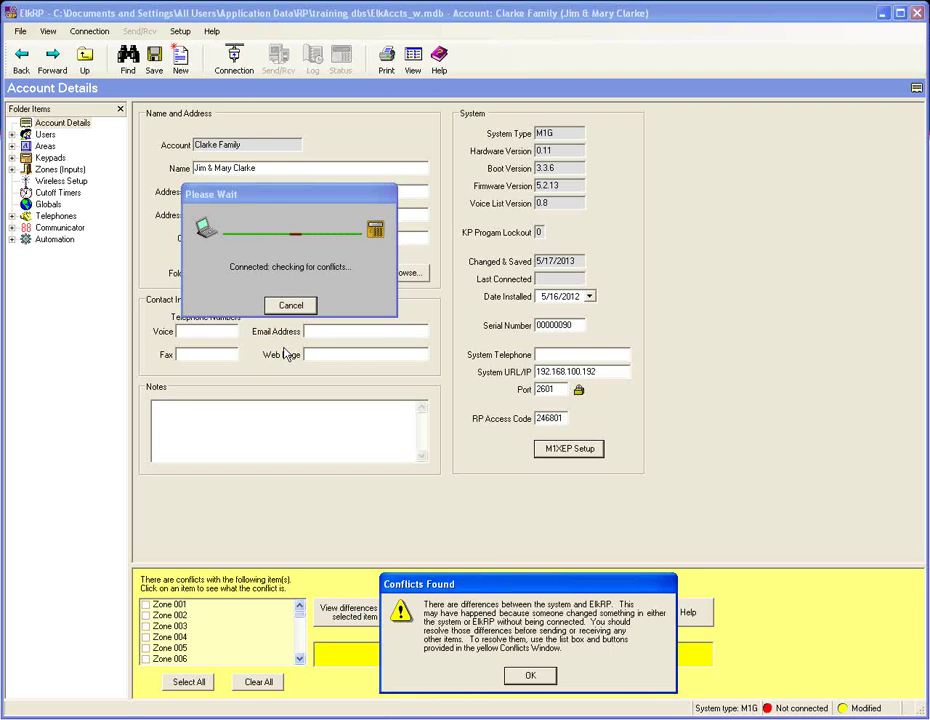
left_click(533, 675)
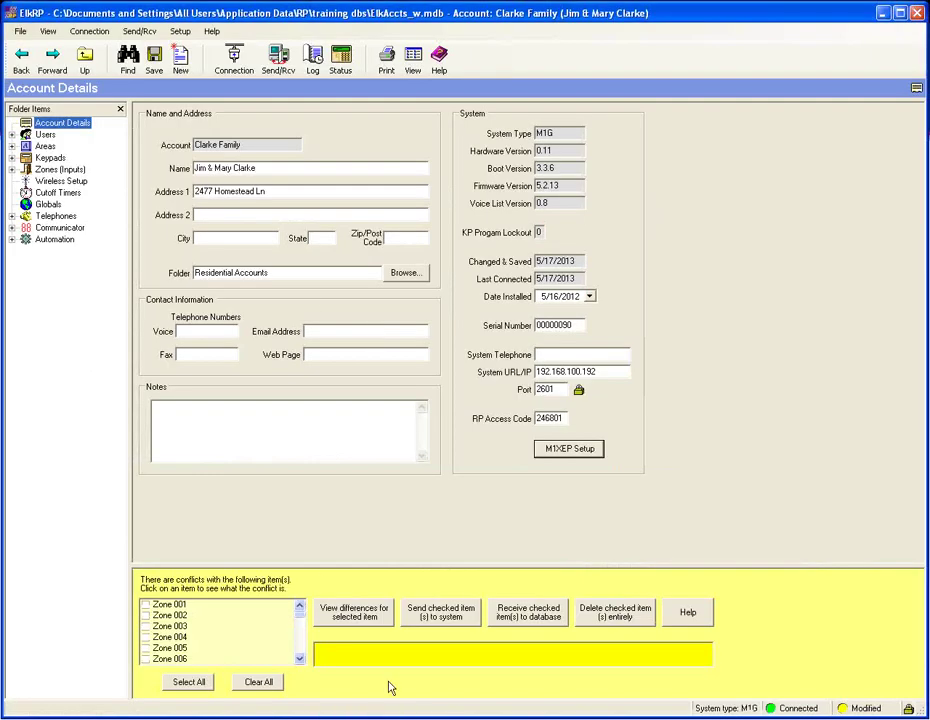
- Enlarge the conflicts area and look through the entire list of conflicting items
left_click_drag(413, 565, 409, 536)
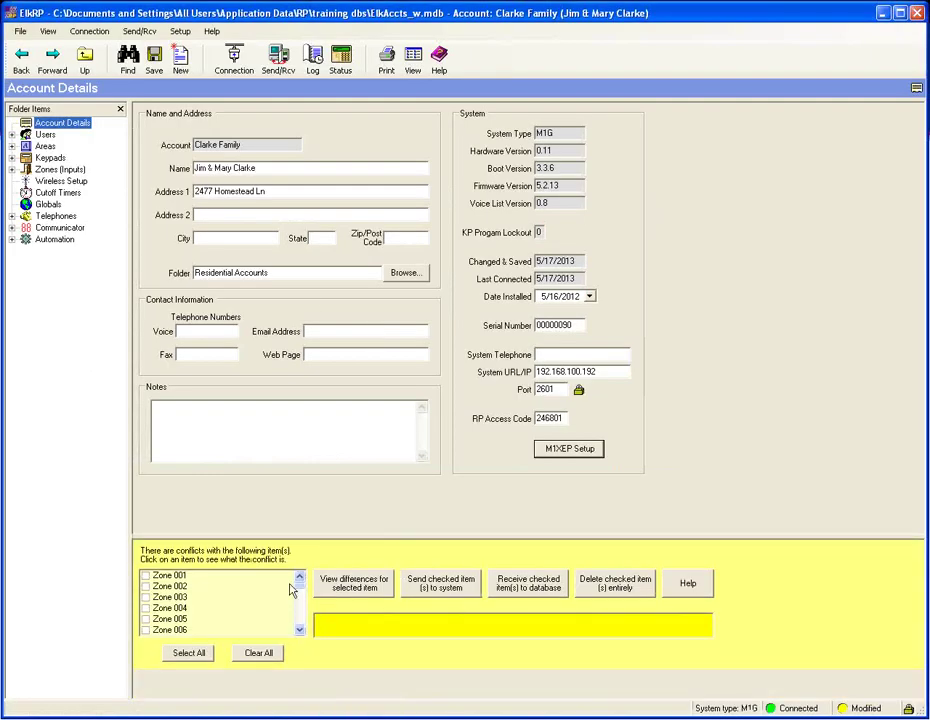
scroll(303, 593, "down", 7)
left_click_drag(303, 593, 303, 612)
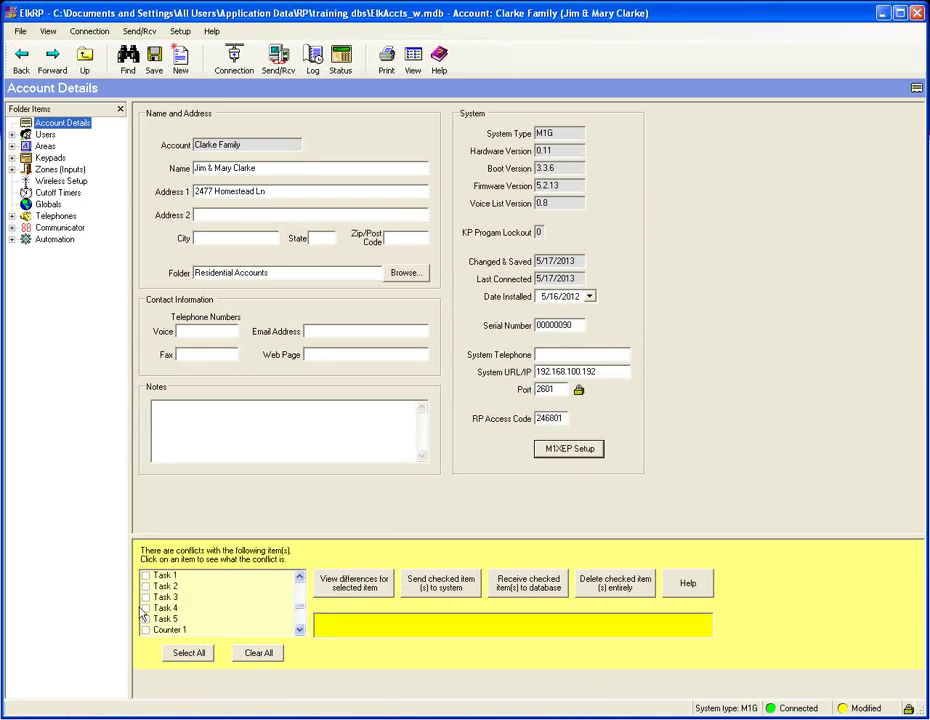
scroll(301, 615, "down", 3)
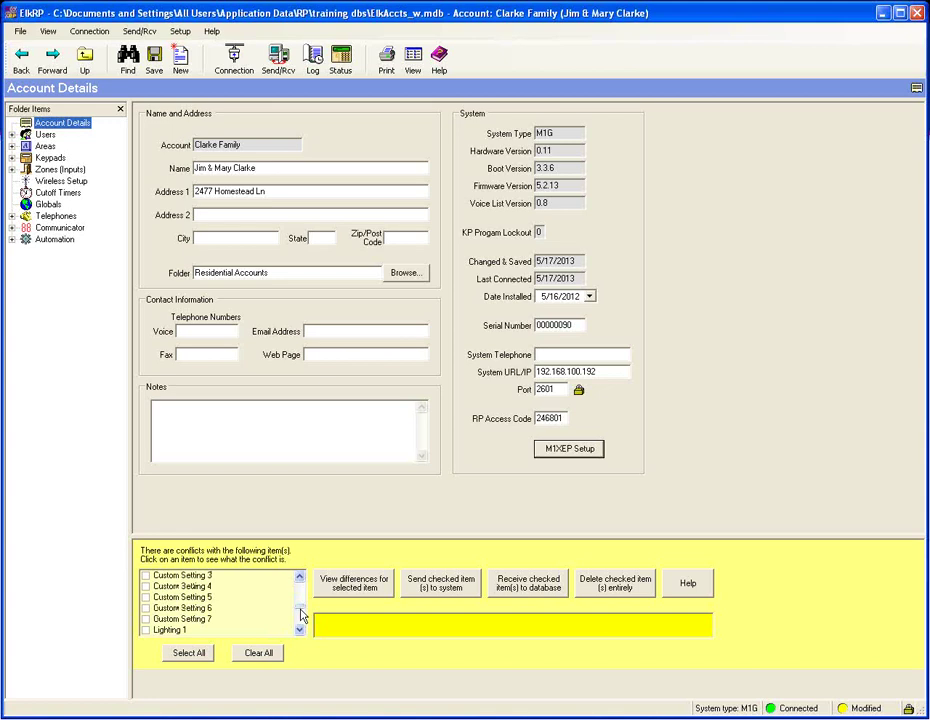
scroll(301, 615, "down", 11)
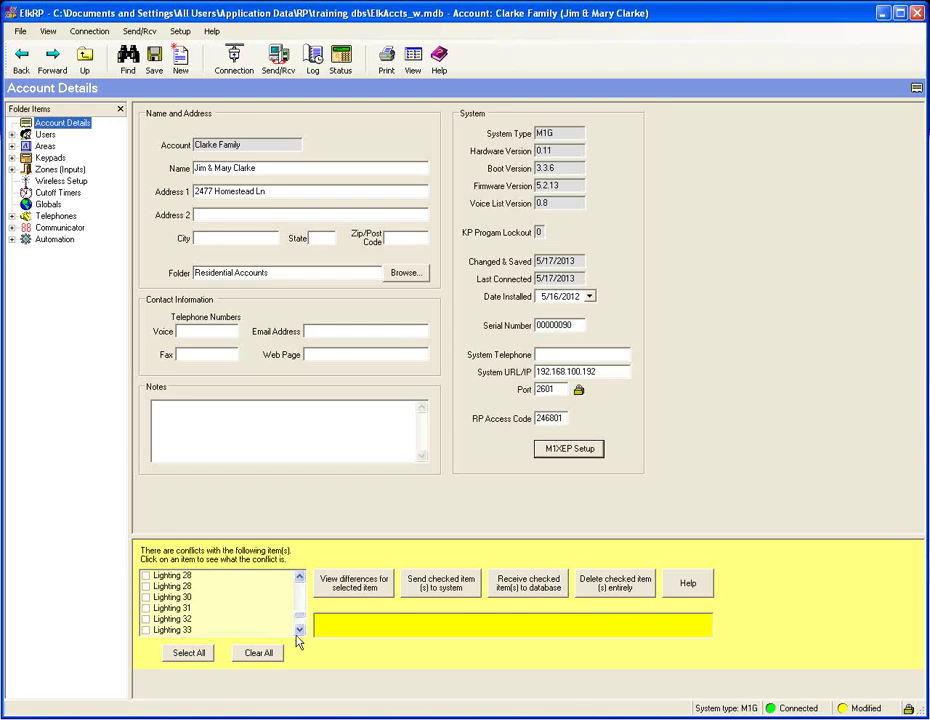
scroll(301, 619, "up", 2)
scroll(297, 591, "down", 5)
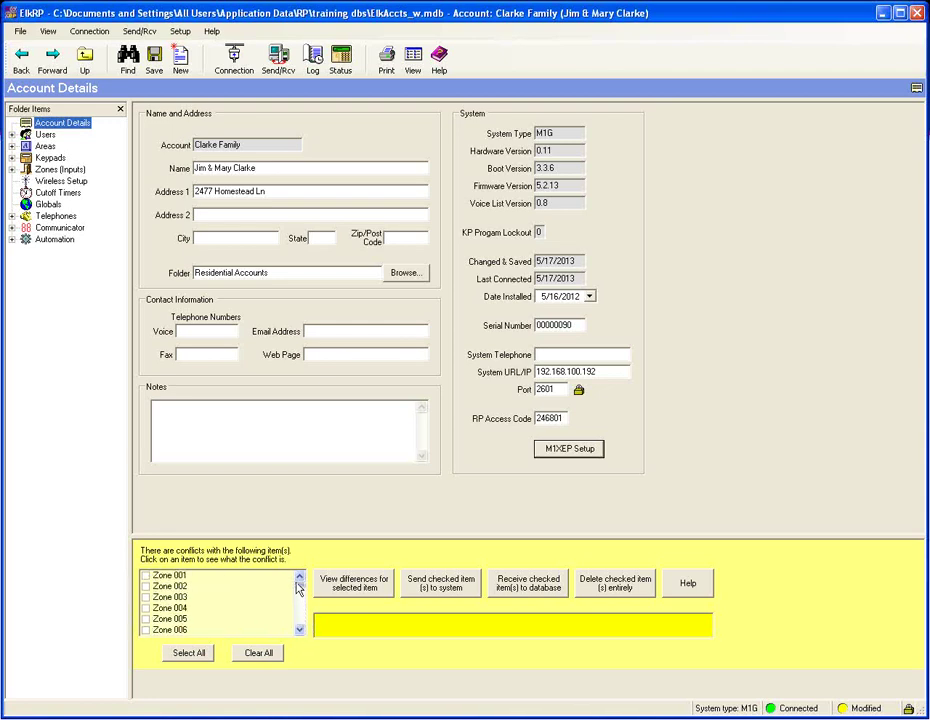
- Mark Zone 001 in the conflict list, view its system and database differences, and close the comparison without resolving them
left_click(146, 576)
left_click(368, 590)
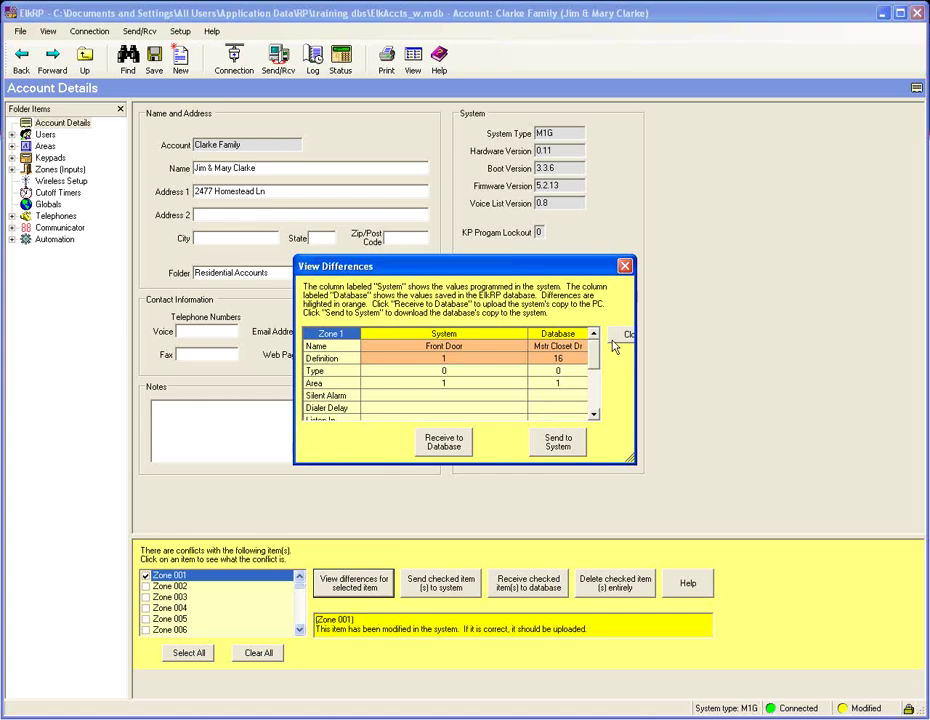
left_click(625, 266)
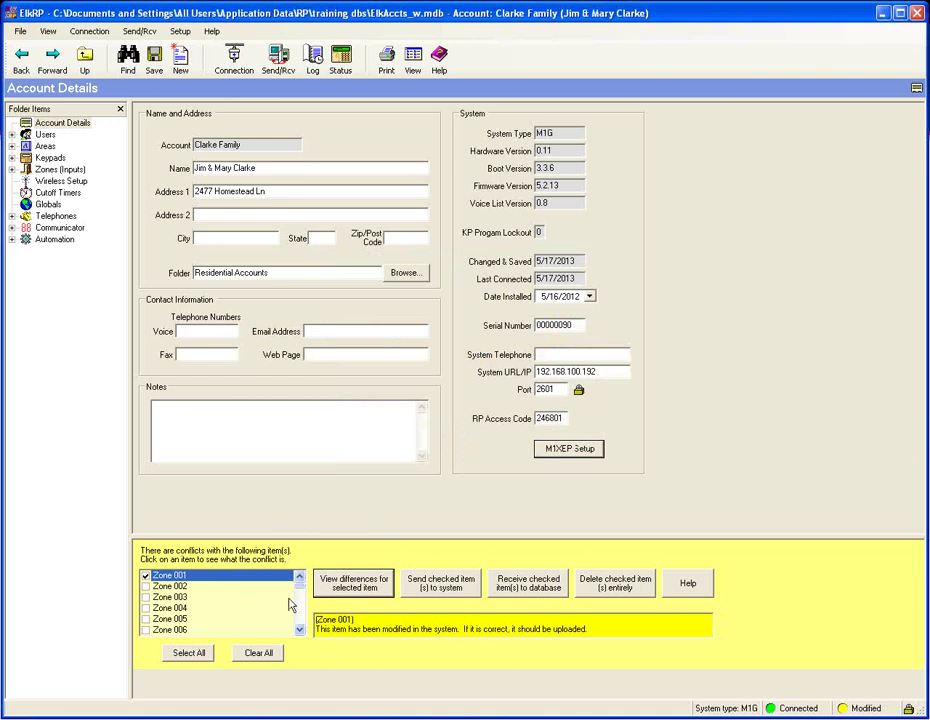
left_click_drag(345, 537, 345, 569)
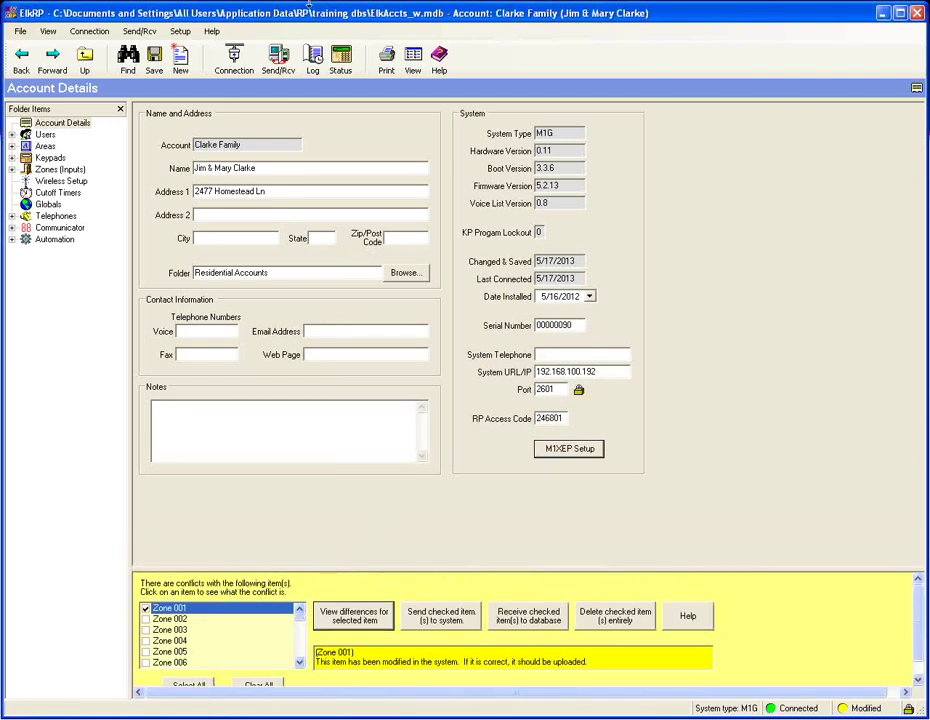
- Open the account log and receive the newest 20 events, followed by the entire log
left_click(316, 60)
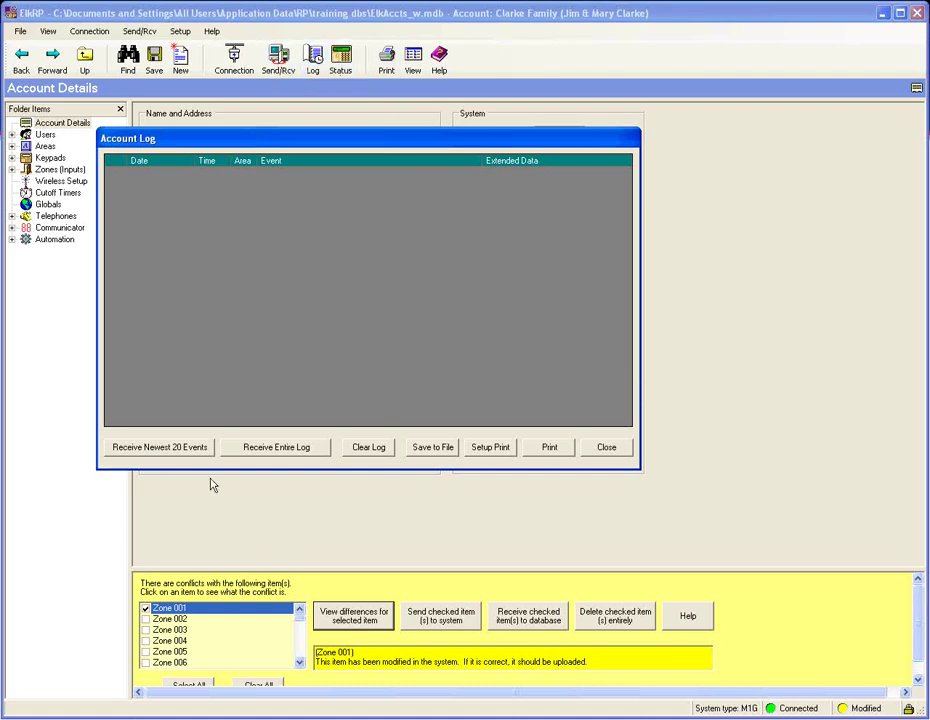
left_click(141, 449)
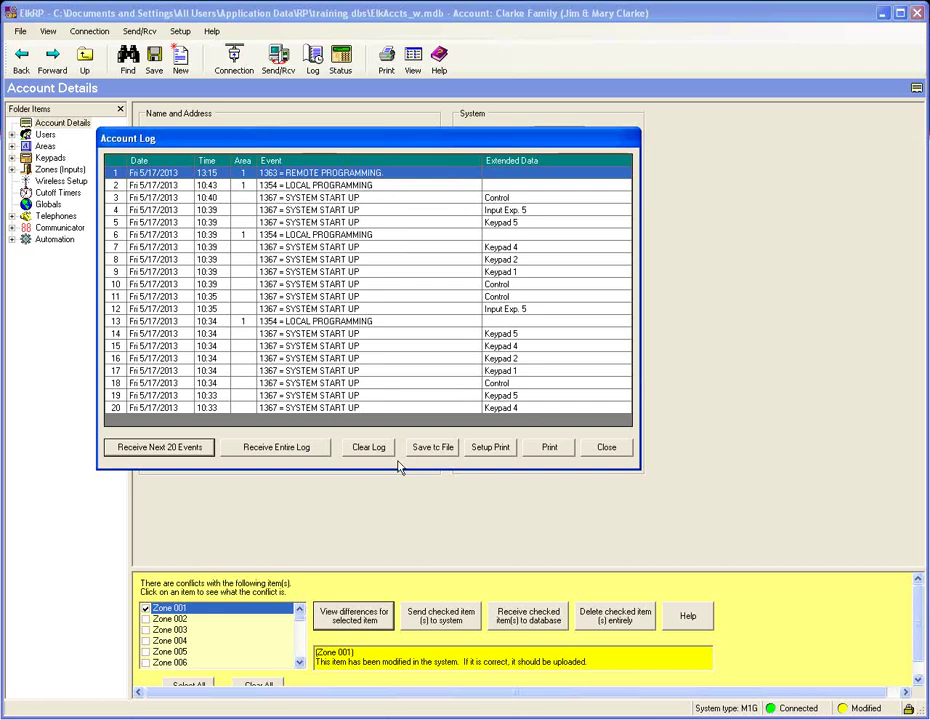
left_click(289, 451)
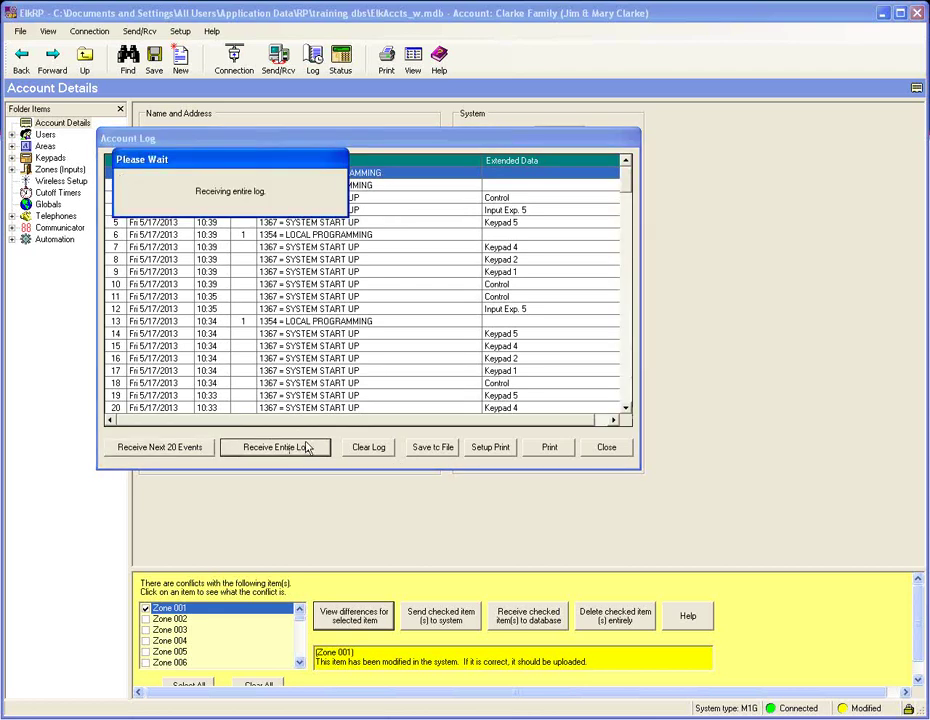
- Look through the received log events and check the file types offered for saving the log, cancelling without saving
left_click_drag(628, 178, 628, 225)
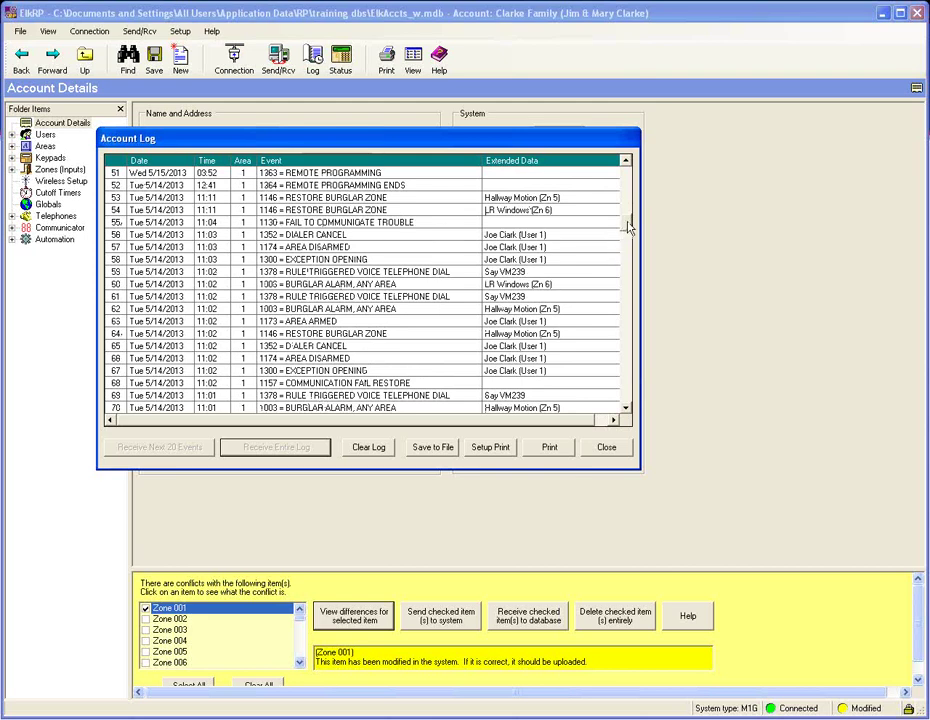
left_click_drag(628, 224, 628, 257)
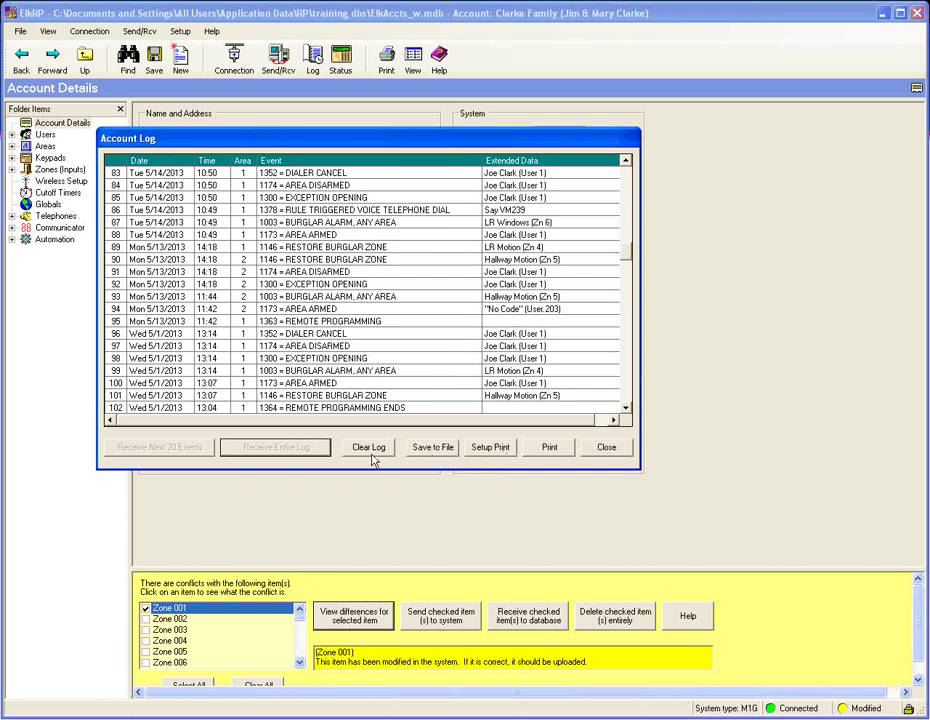
left_click(442, 445)
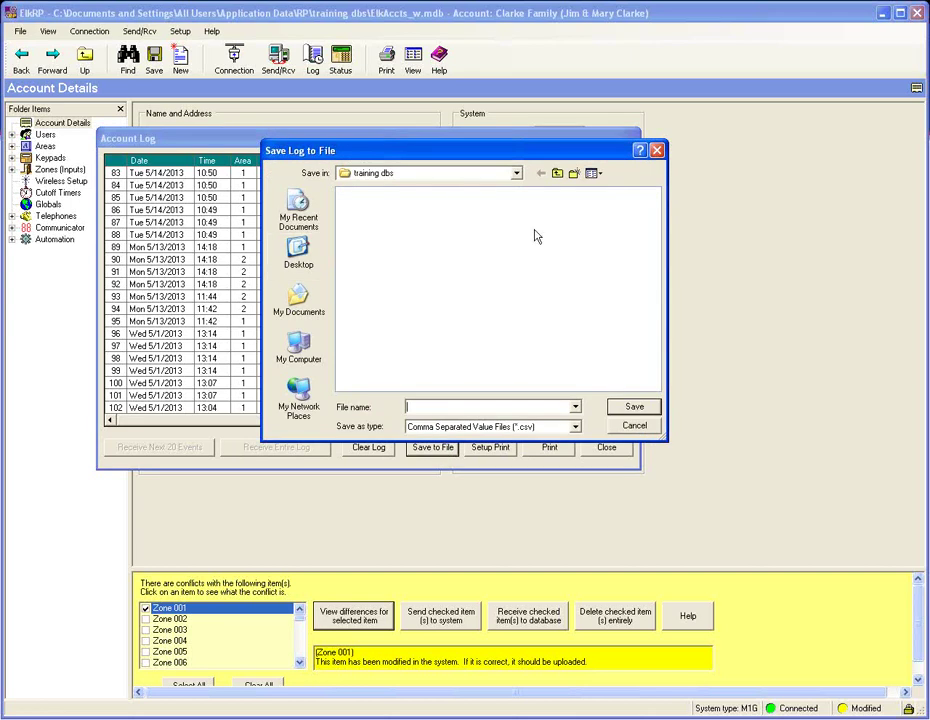
left_click(578, 430)
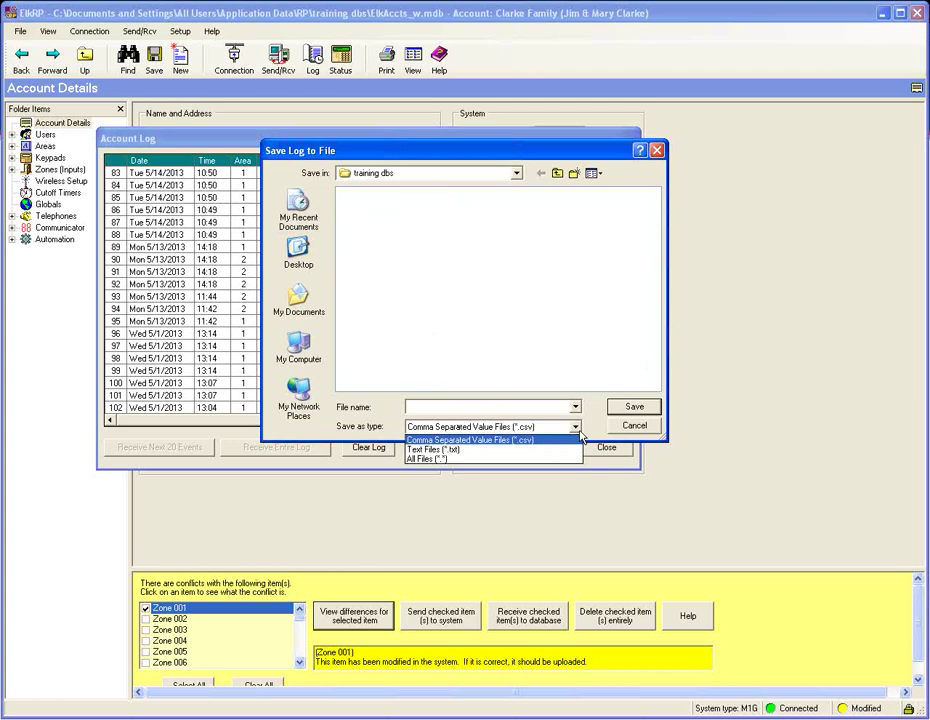
left_click(580, 436)
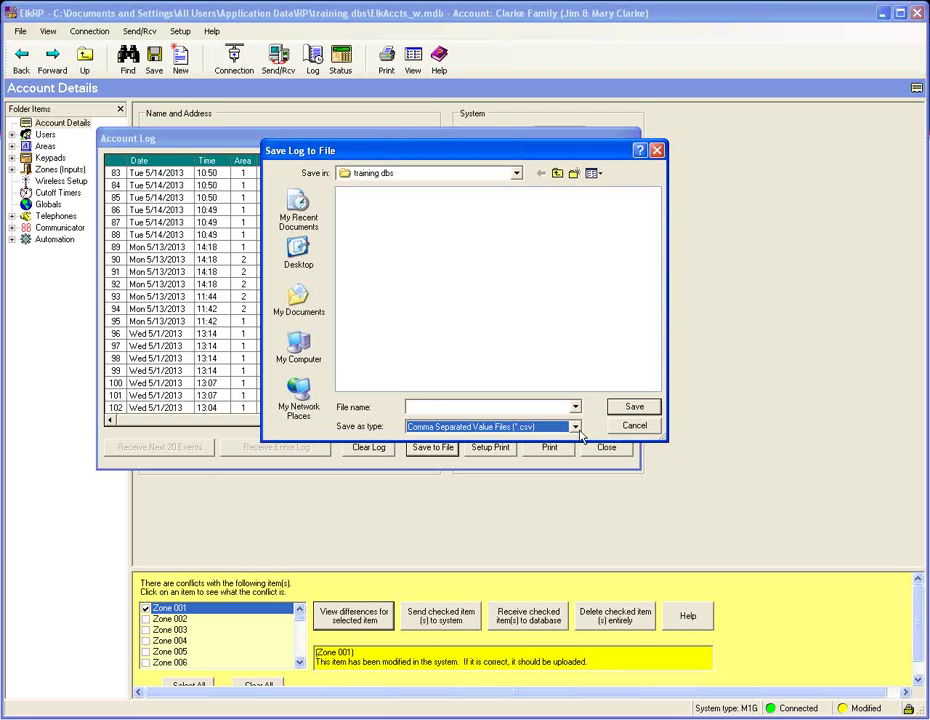
left_click(576, 428)
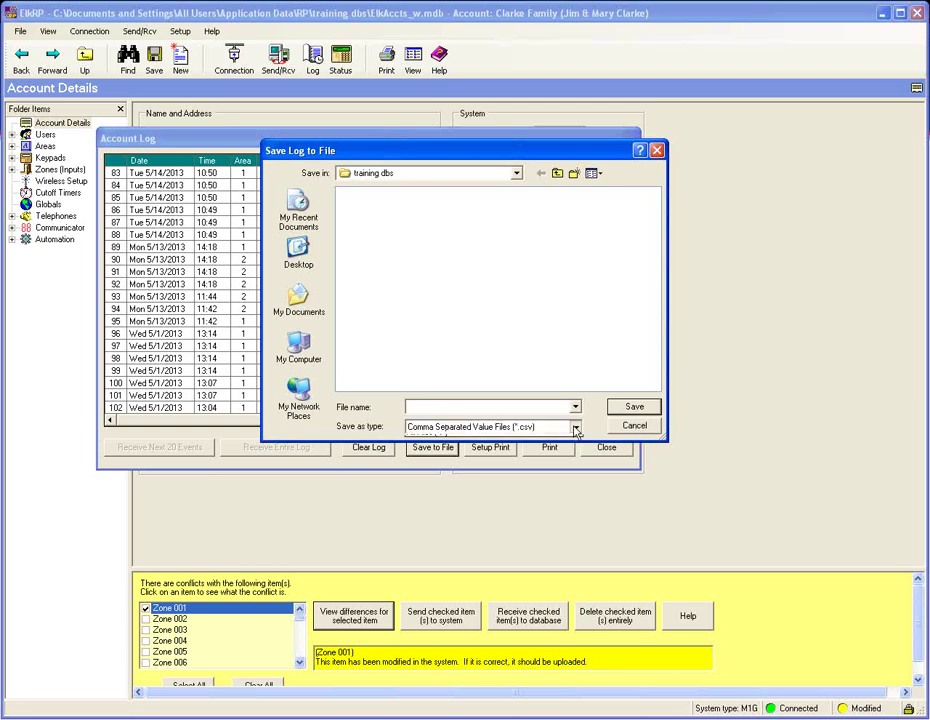
left_click(576, 431)
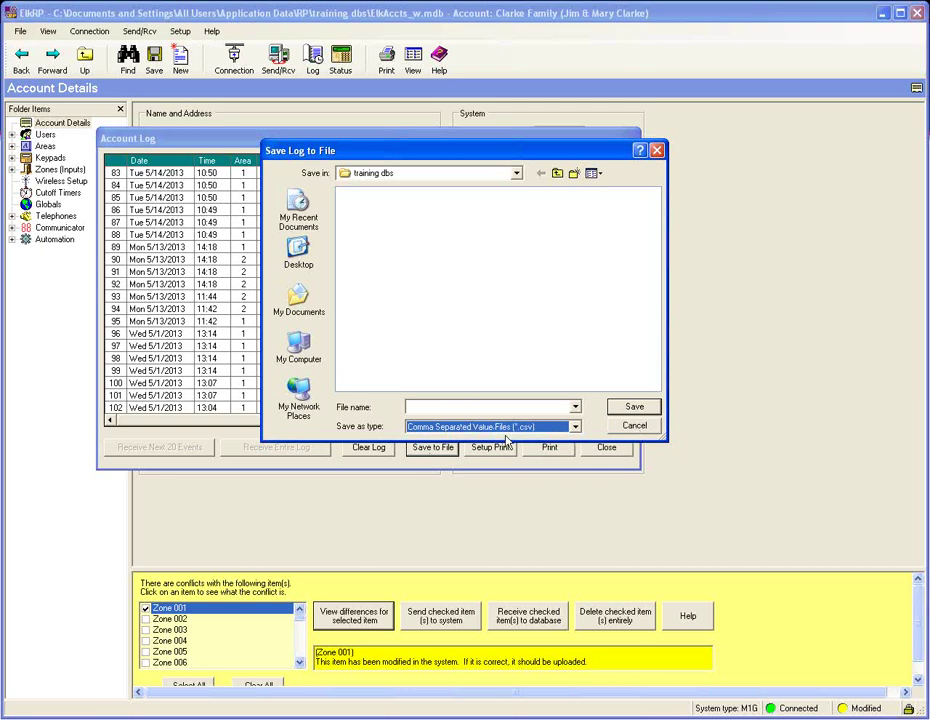
left_click(633, 426)
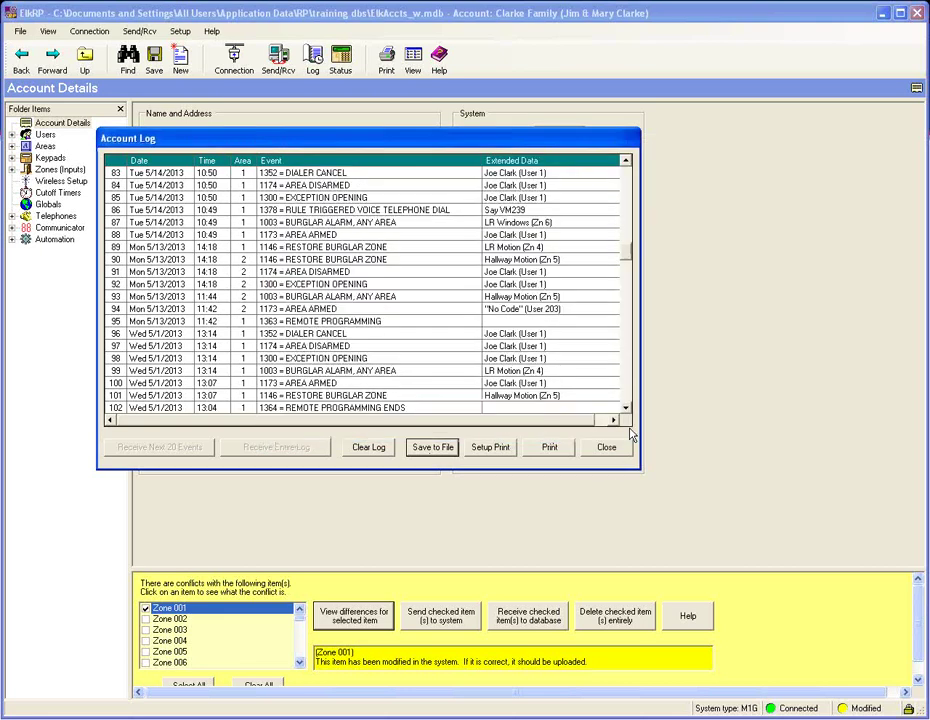
- Check the account log's printing options and the available printers, cancel the print setup, and close the log
left_click(552, 448)
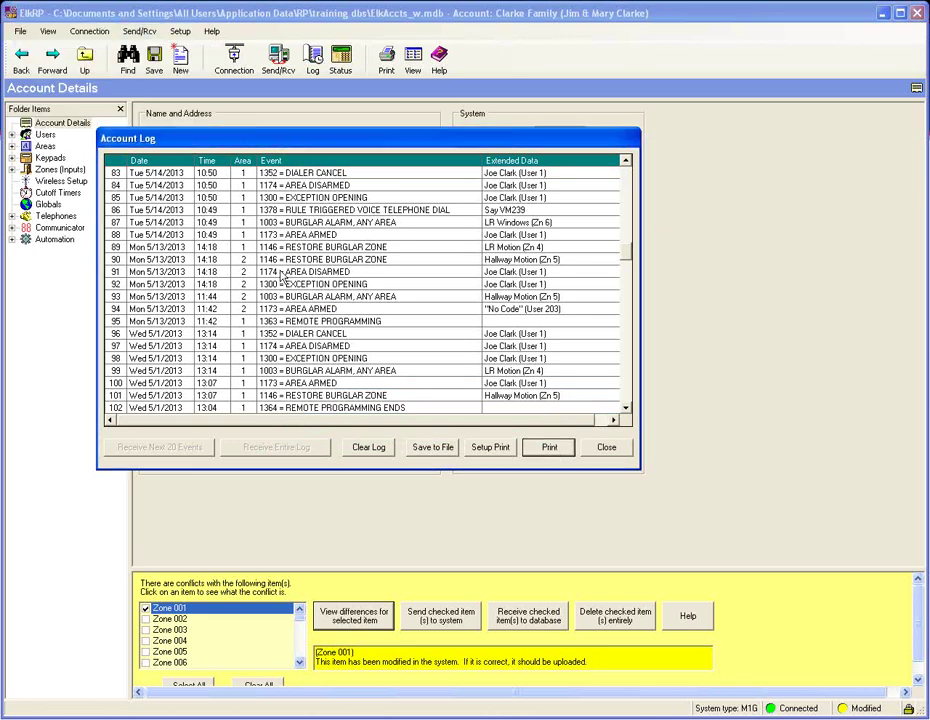
left_click(489, 451)
left_click(521, 210)
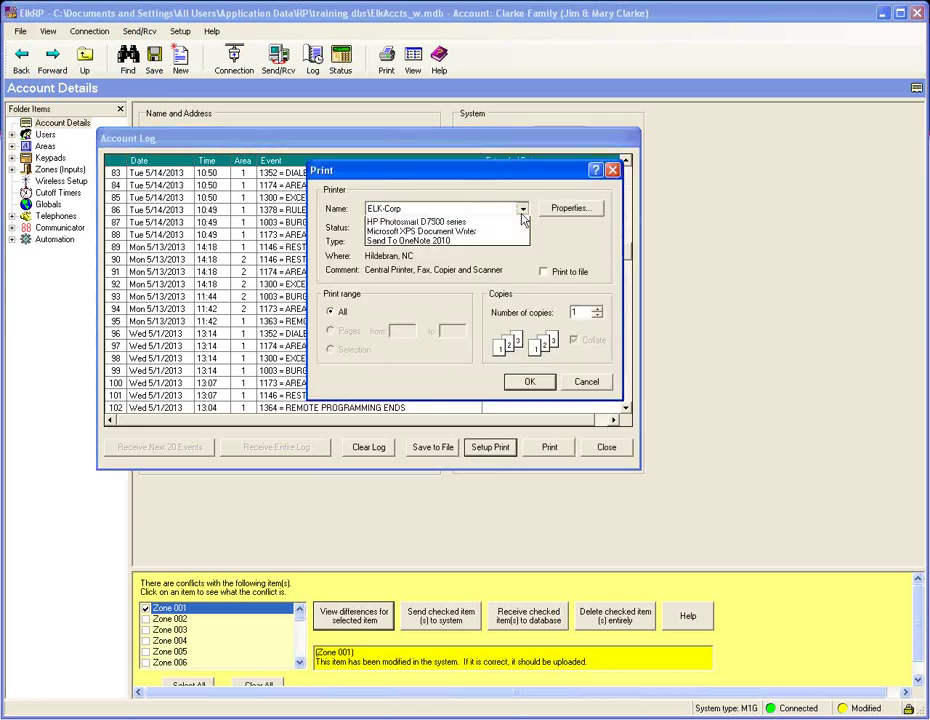
left_click(522, 208)
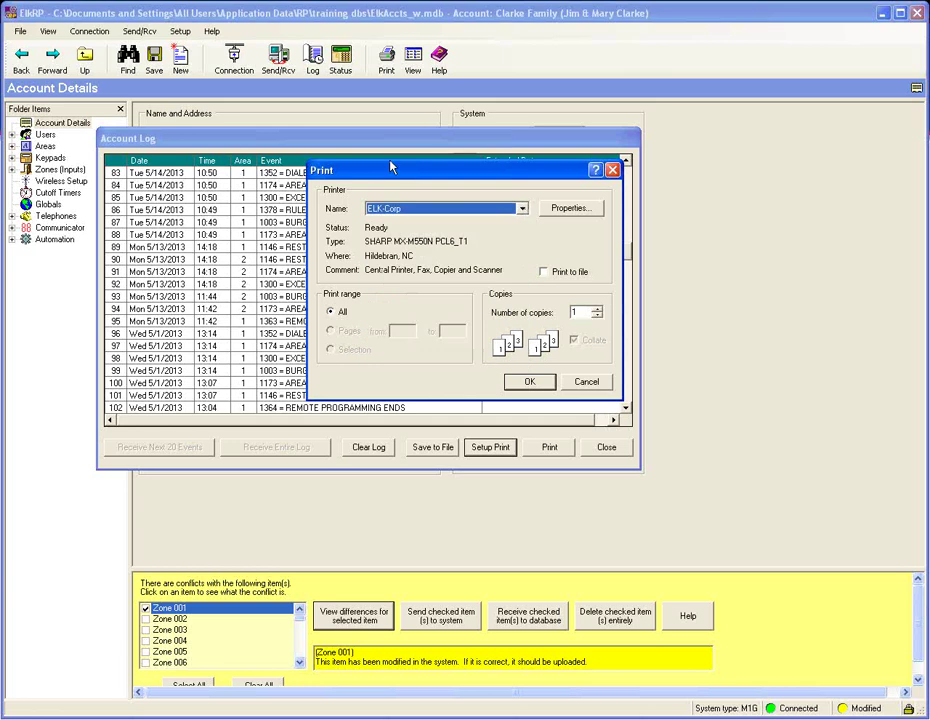
left_click(587, 382)
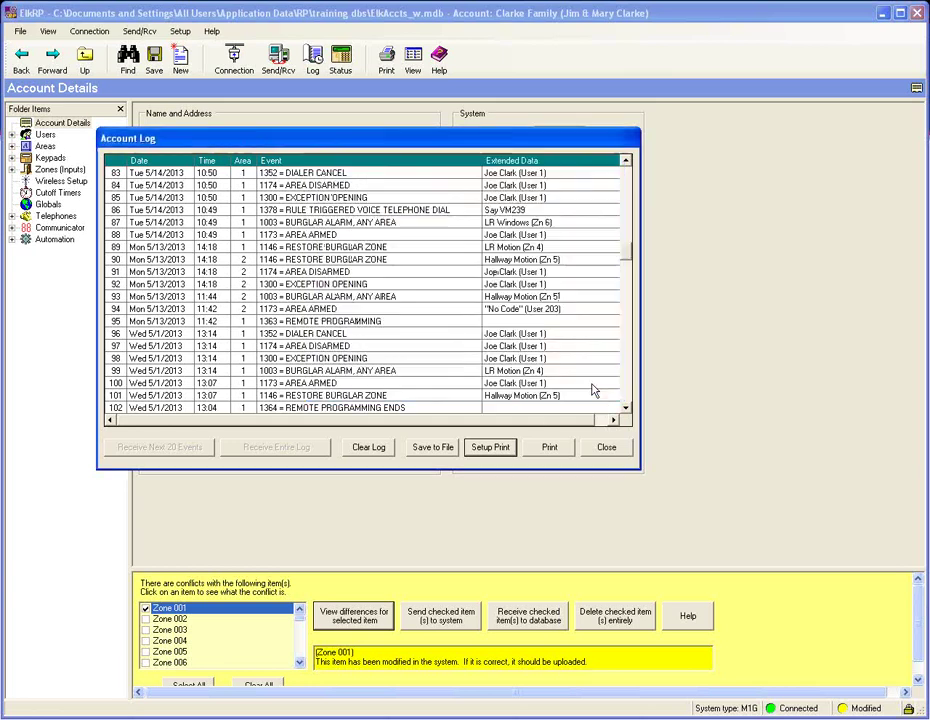
left_click(627, 452)
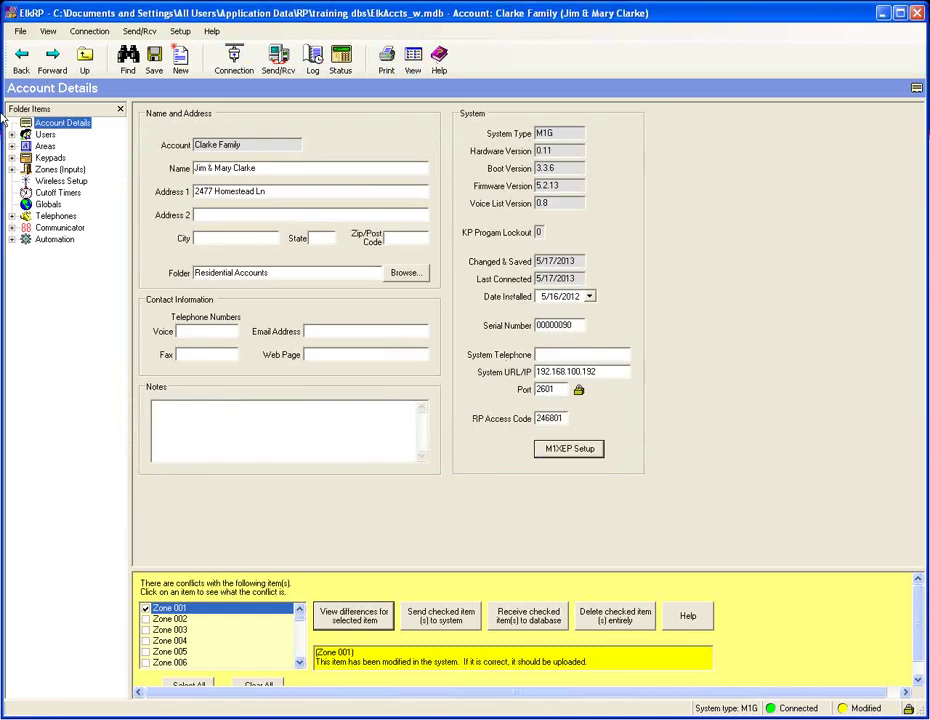
- In the cutoff timers, set FireDuration to 65535 seconds and WatrDuration to 1 second
left_click(56, 195)
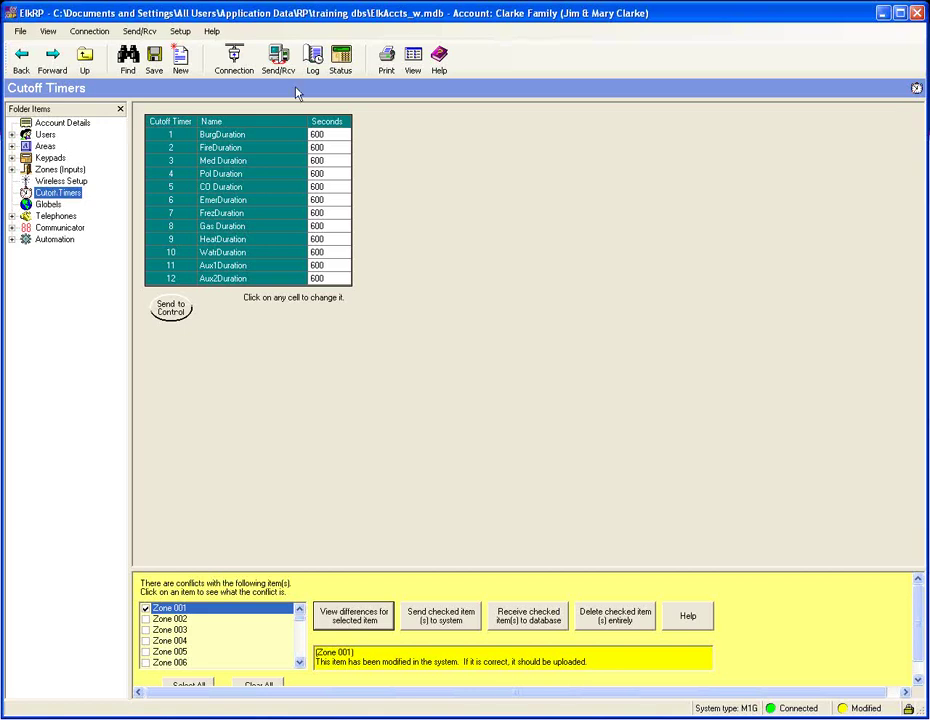
left_click(328, 151)
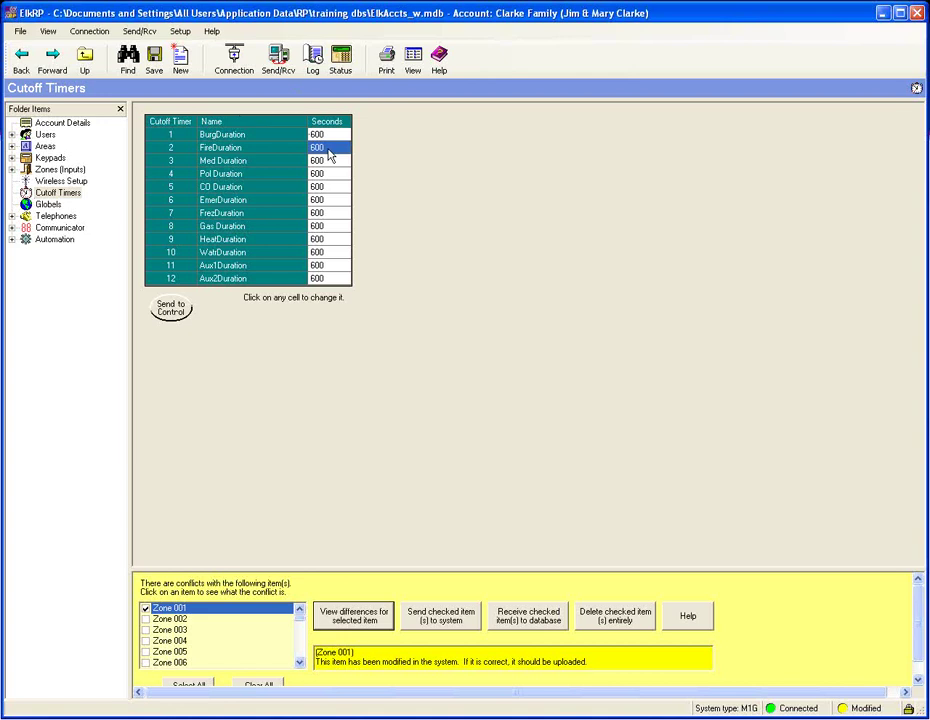
type("65535")
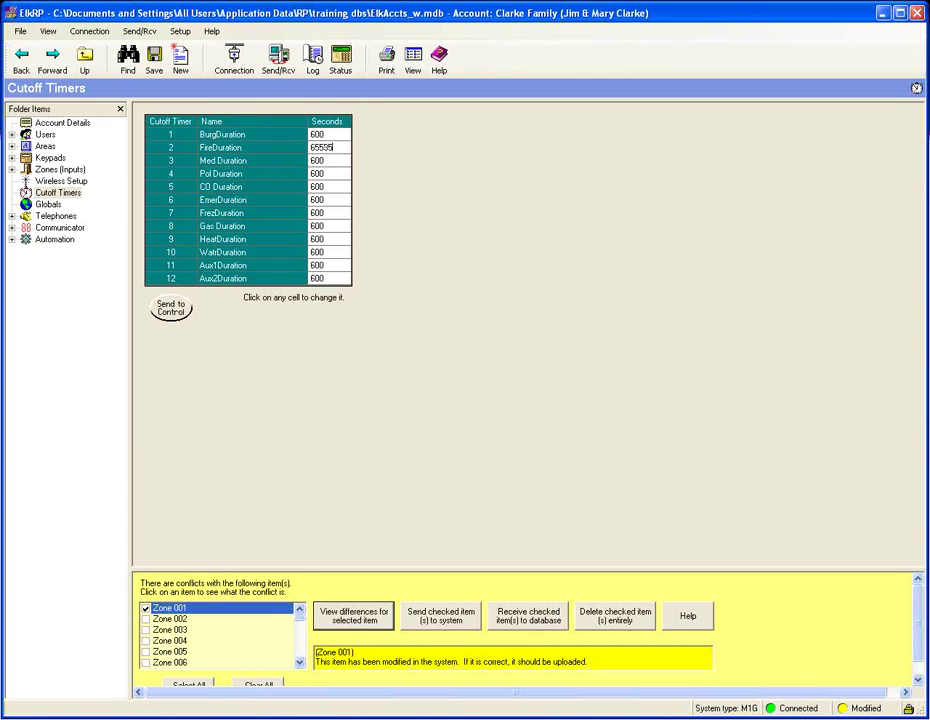
key("Return")
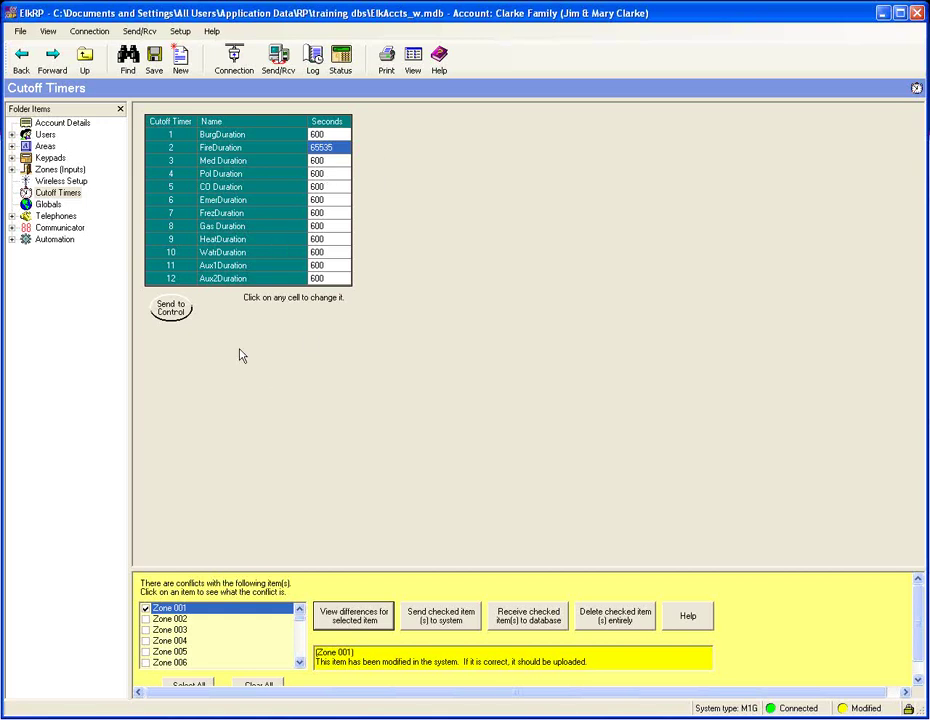
left_click(319, 254)
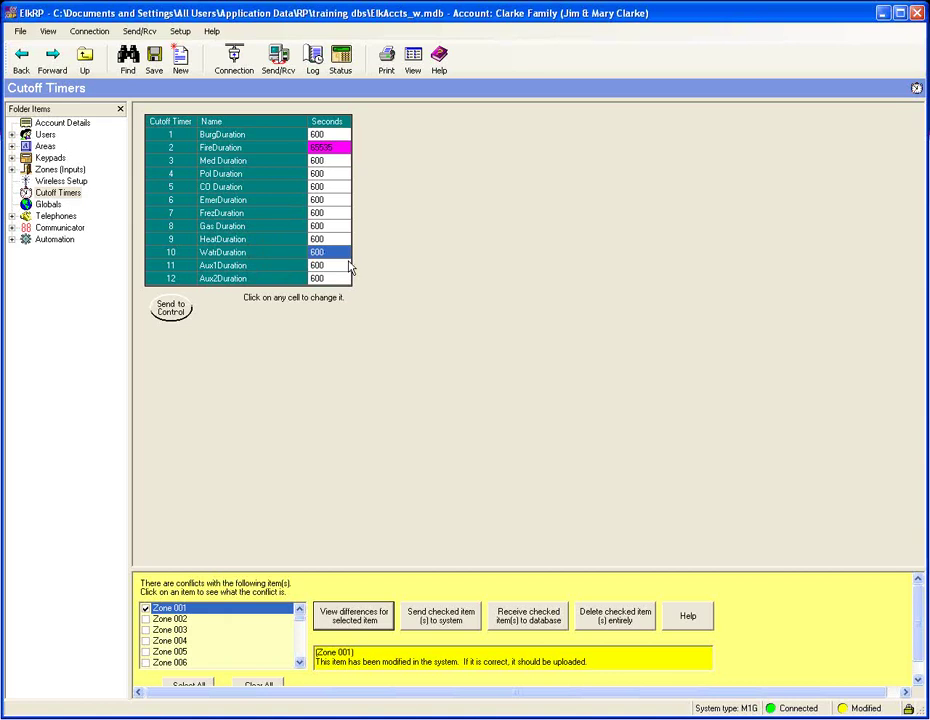
type("1")
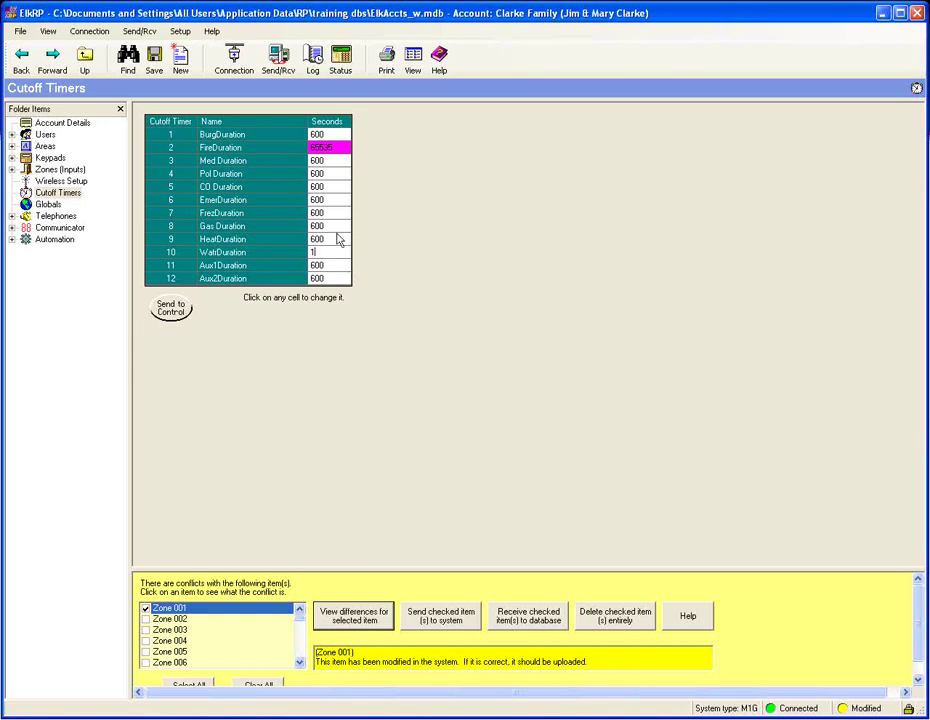
key("Return")
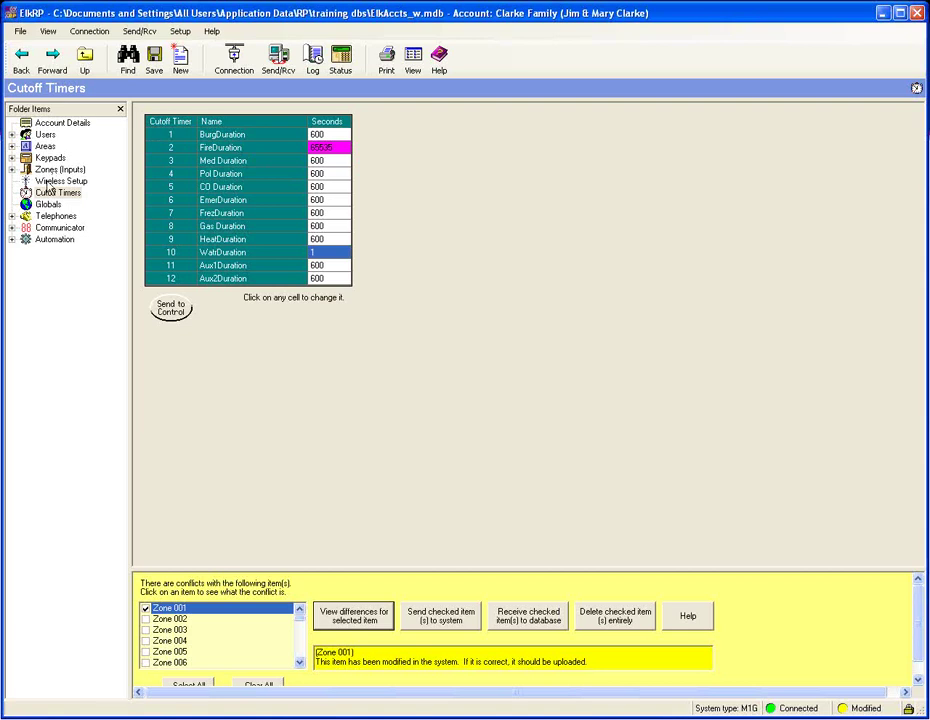
- Review the loop response times in the global zone settings and the fast loop response attribute of Zone 001
left_click(48, 205)
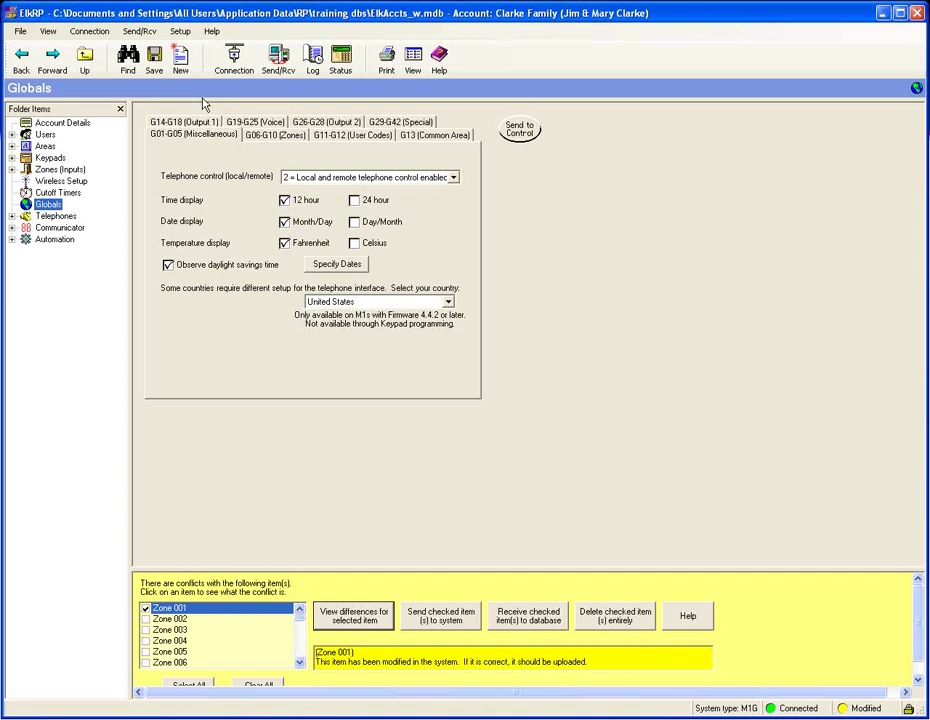
left_click(281, 139)
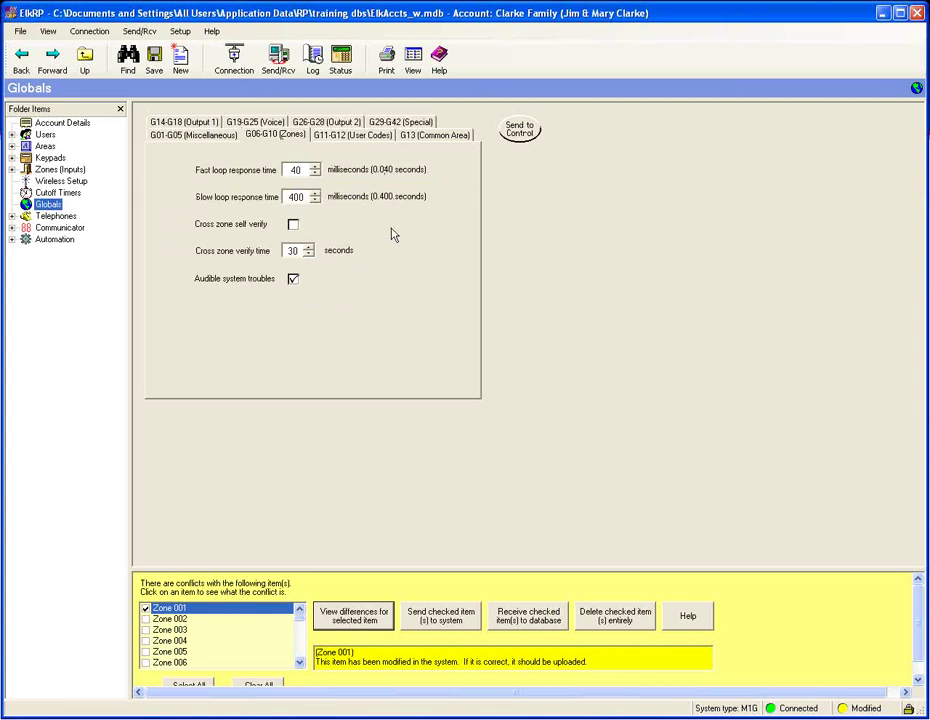
left_click(12, 169)
left_click(77, 182)
double_click(360, 125)
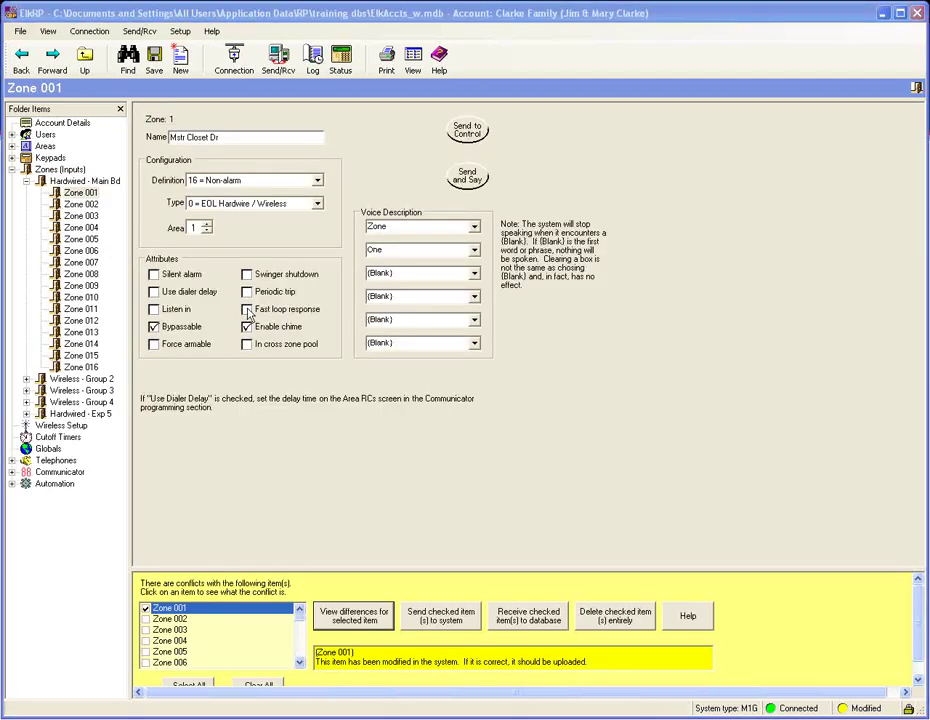
- Compare the global cross zone settings with Zone 001's cross zone pool attribute, and view the global common area options
left_click(44, 448)
left_click(270, 133)
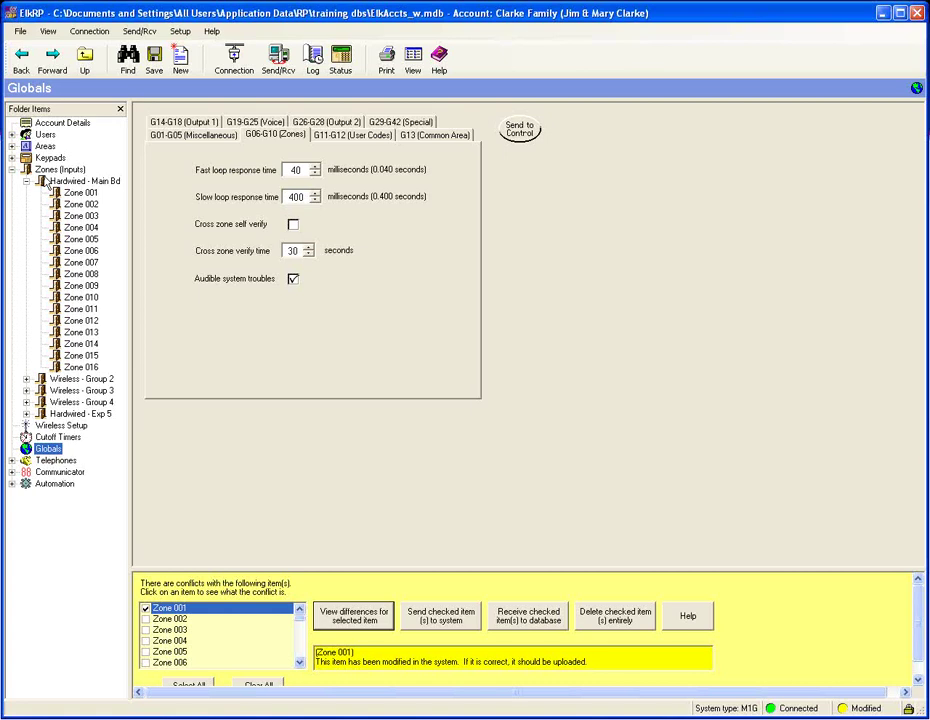
left_click(80, 192)
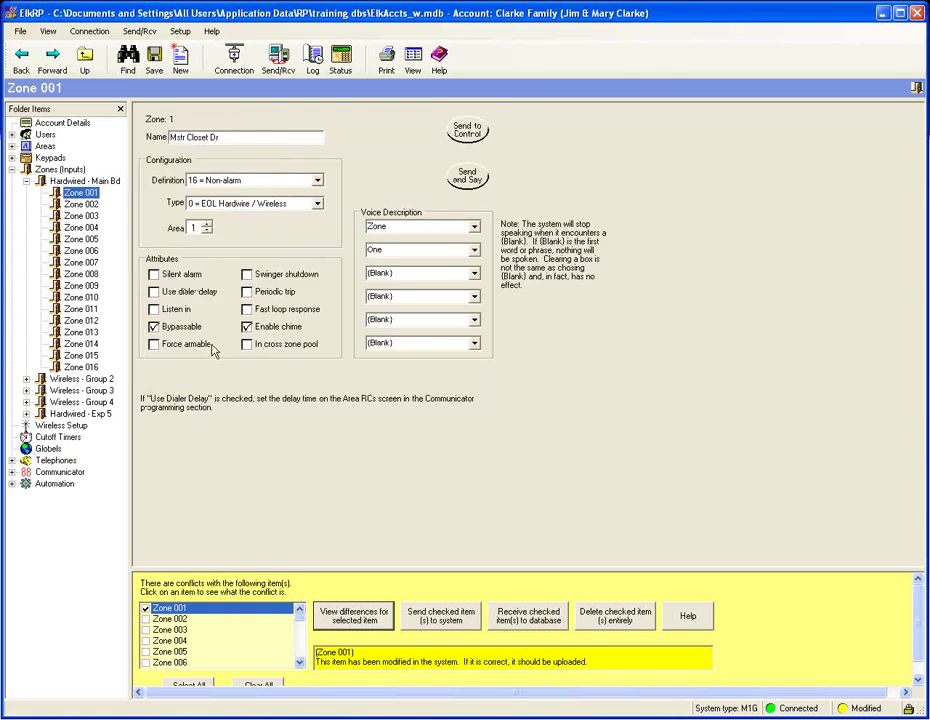
left_click(48, 448)
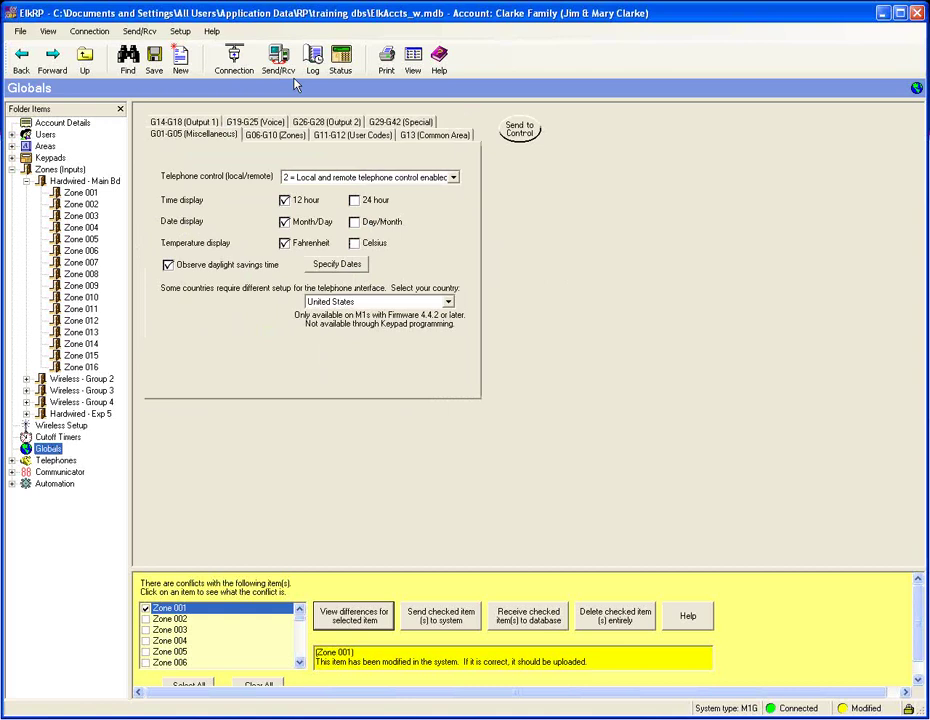
left_click(288, 136)
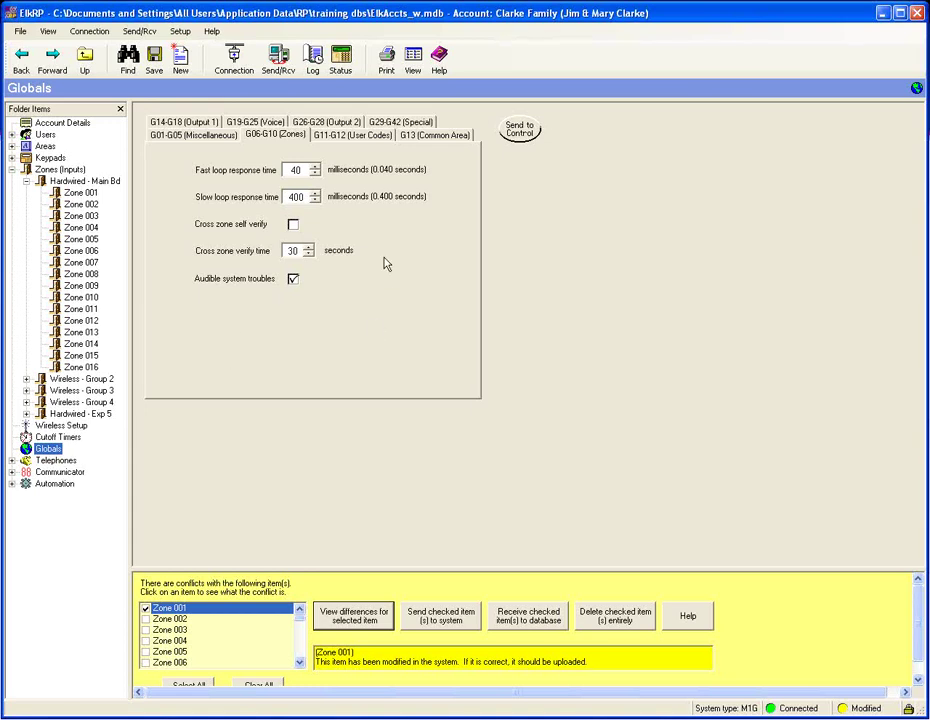
left_click(418, 137)
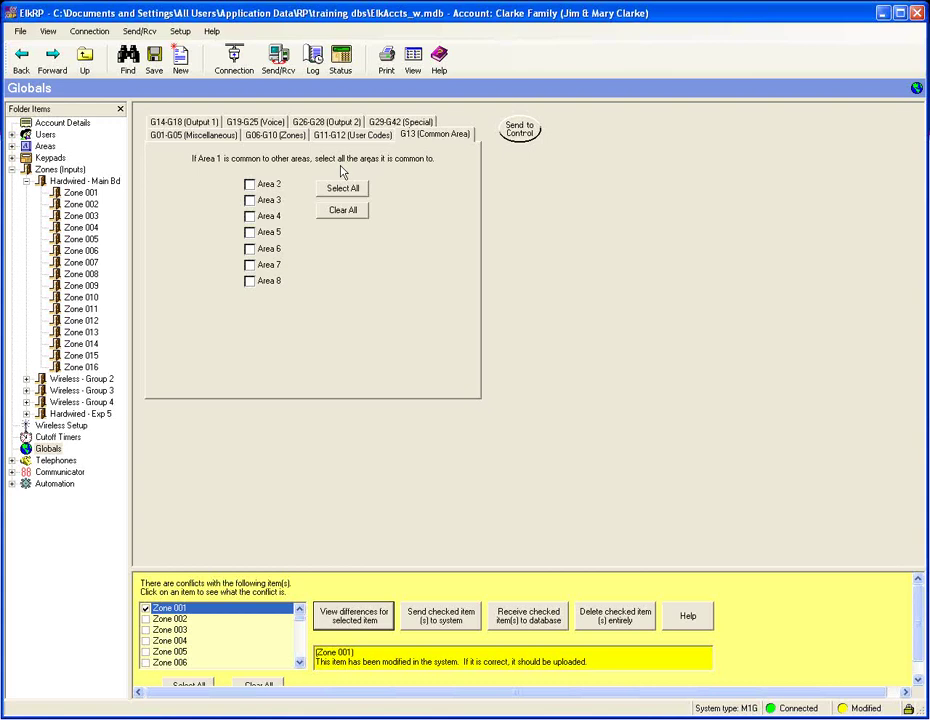
- In the global Output 1 settings, set the maximum siren alarm volume to 7 and the maximum voice alarm volume to 5
left_click(212, 122)
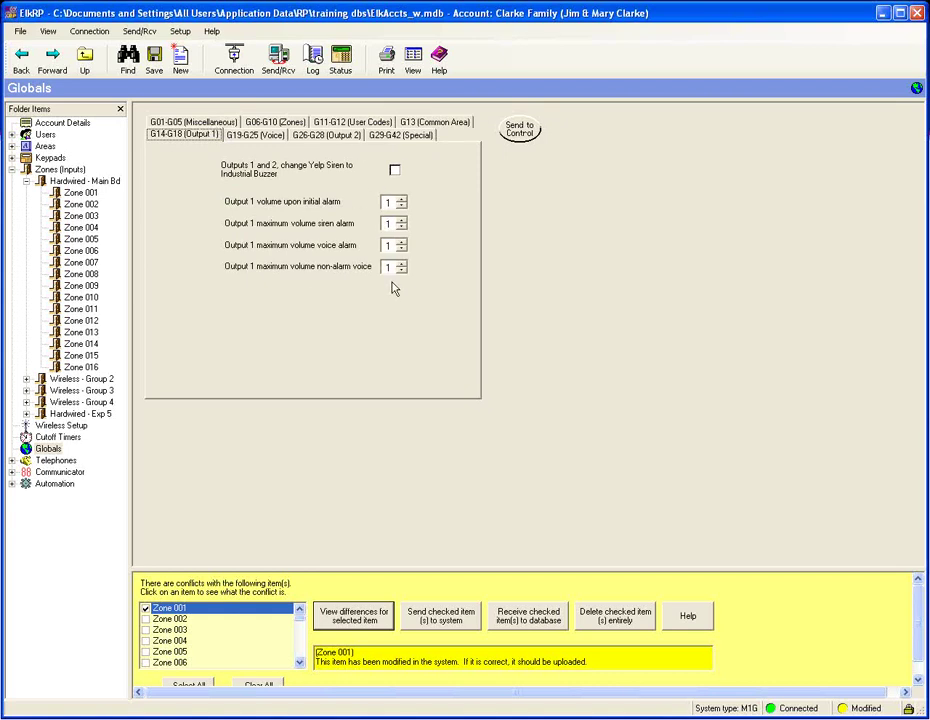
double_click(385, 225)
left_click_drag(401, 220, 401, 221)
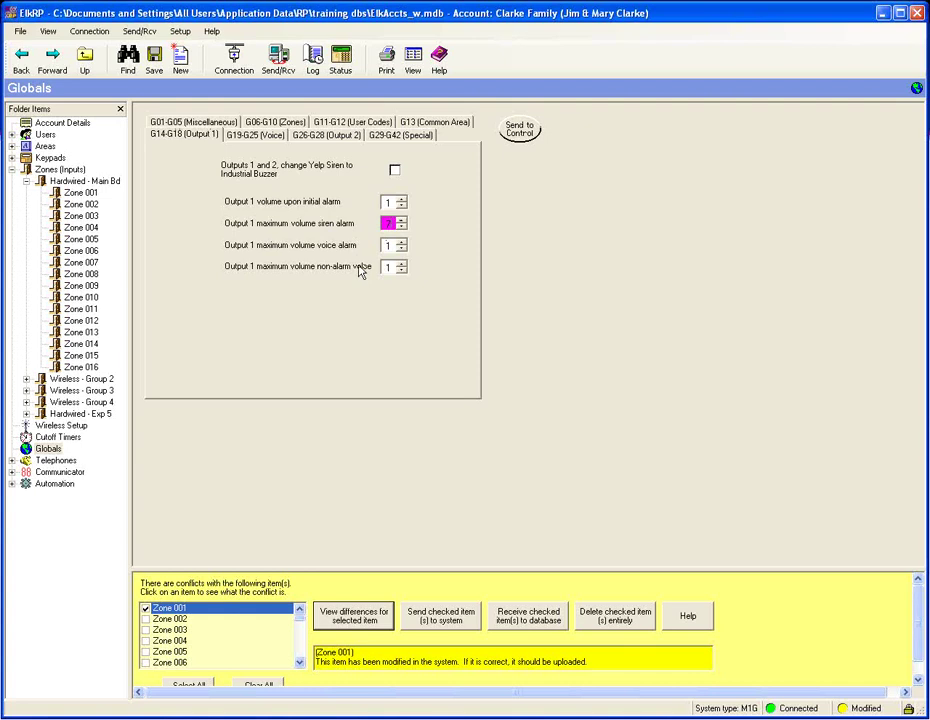
double_click(384, 247)
type("5")
- Try disabling all voice messages in the global voice settings, restore them, and review the global Output 2 and Special options
left_click(266, 137)
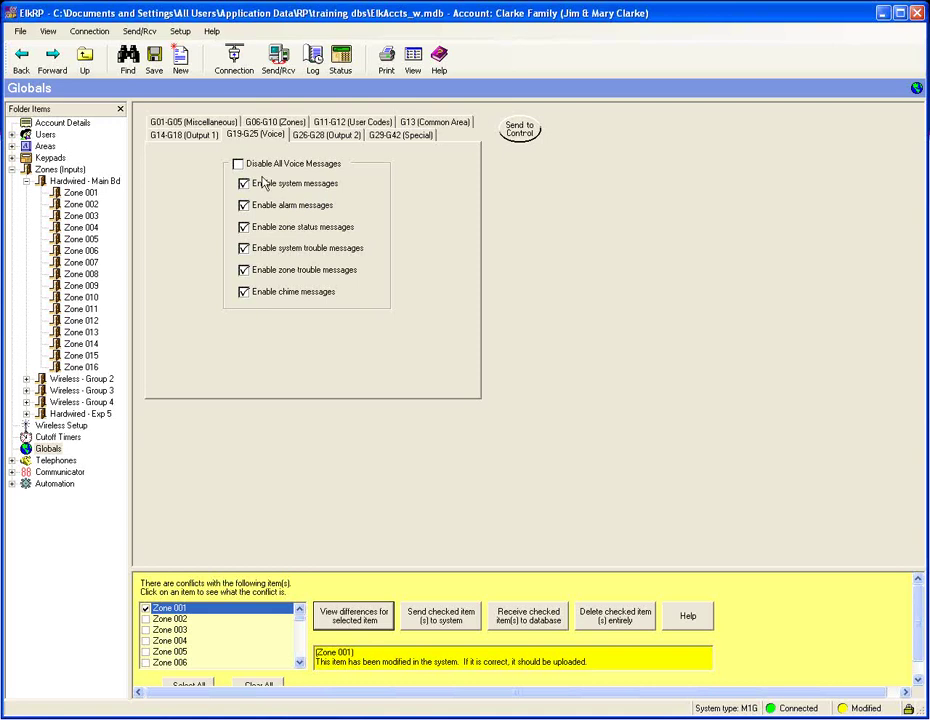
left_click(238, 165)
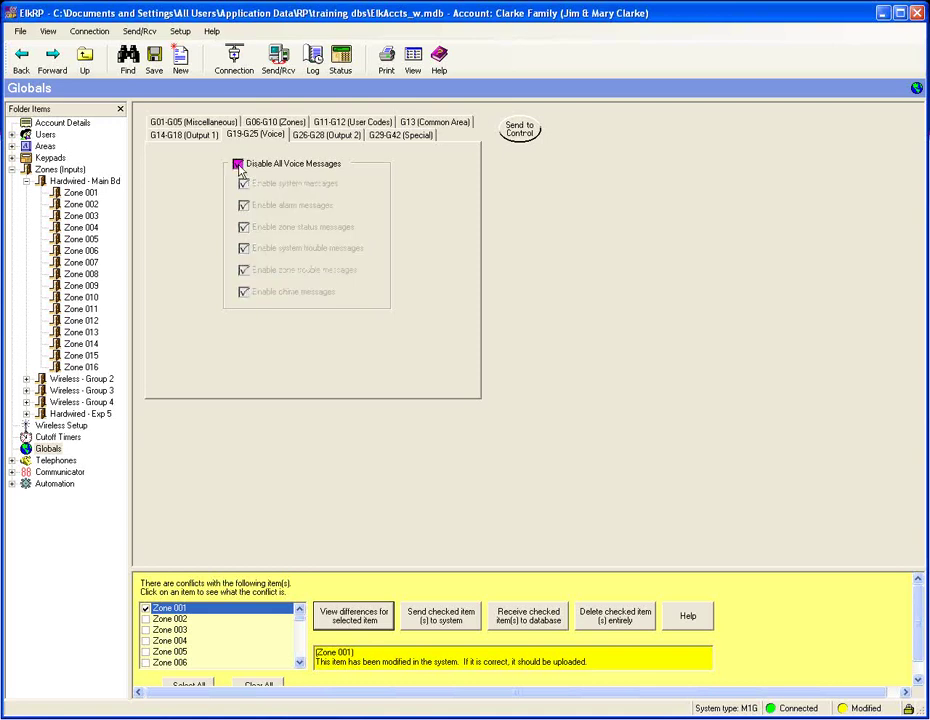
left_click(238, 166)
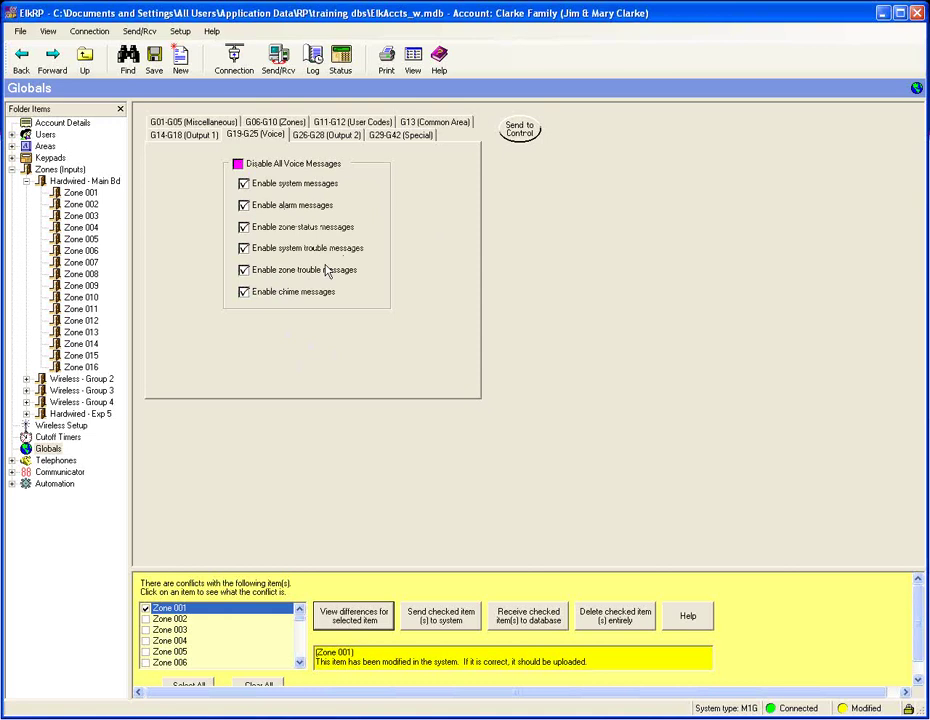
left_click(350, 139)
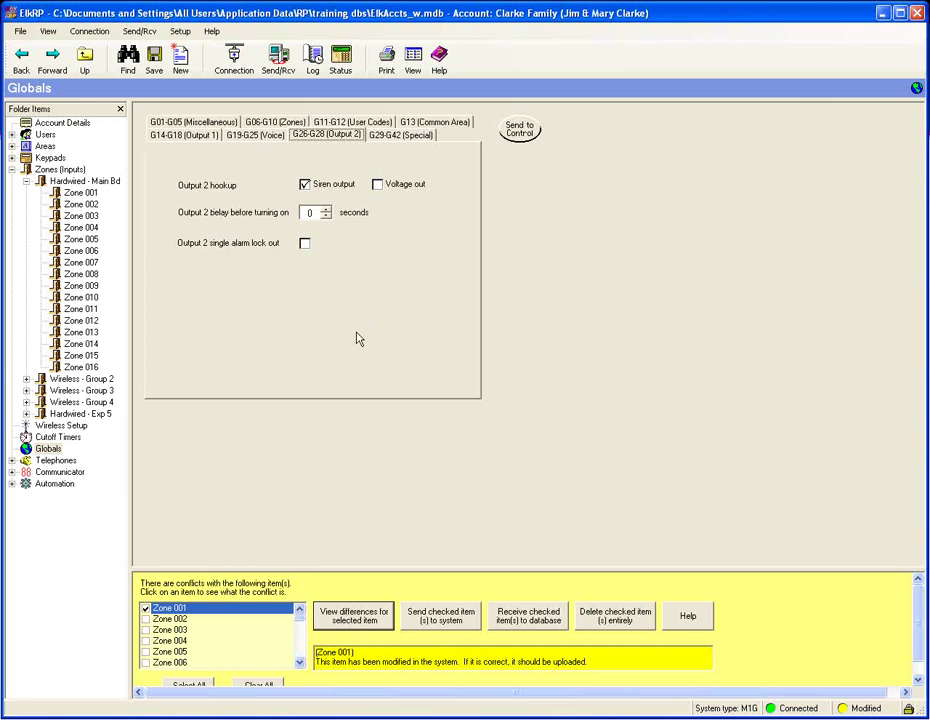
left_click(410, 137)
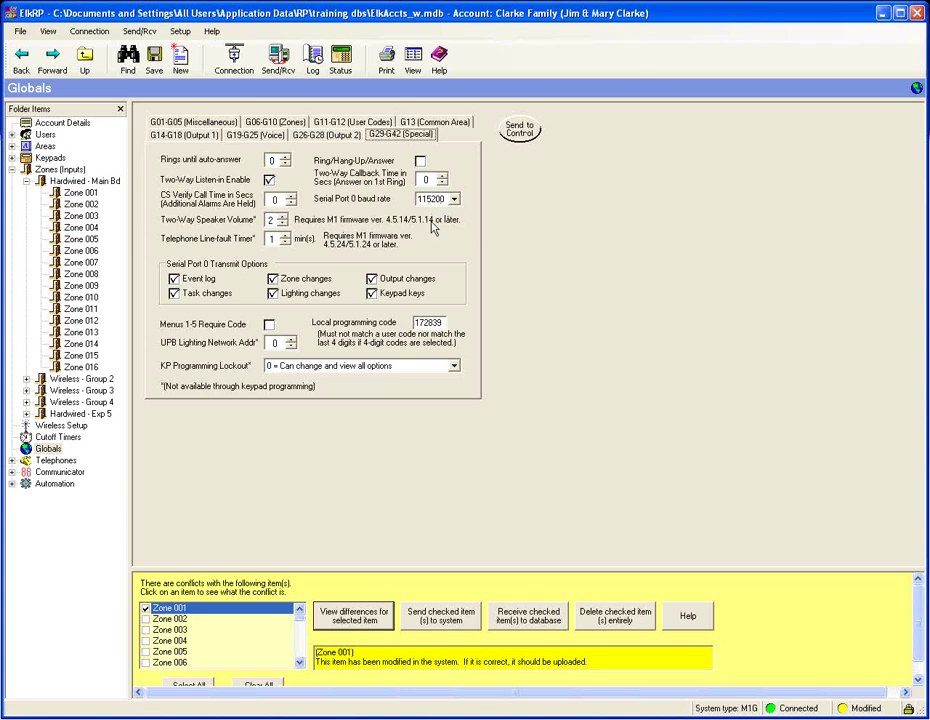
- Review the Serial Port 0 baud rate choices and the keypad programming lockout choices in the global Special settings
left_click(455, 201)
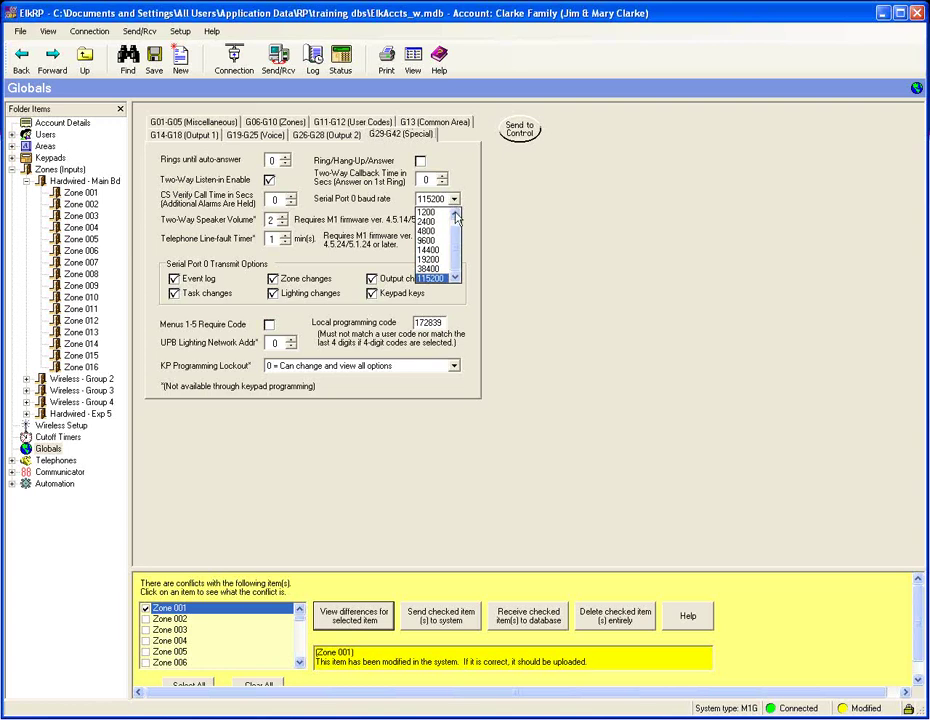
left_click(455, 201)
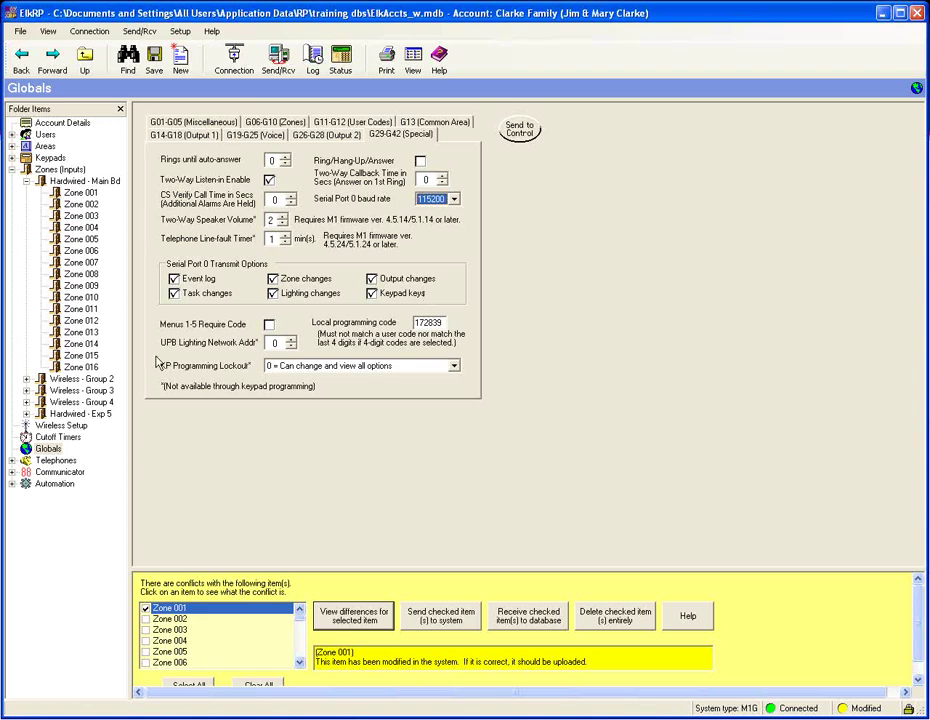
left_click(453, 367)
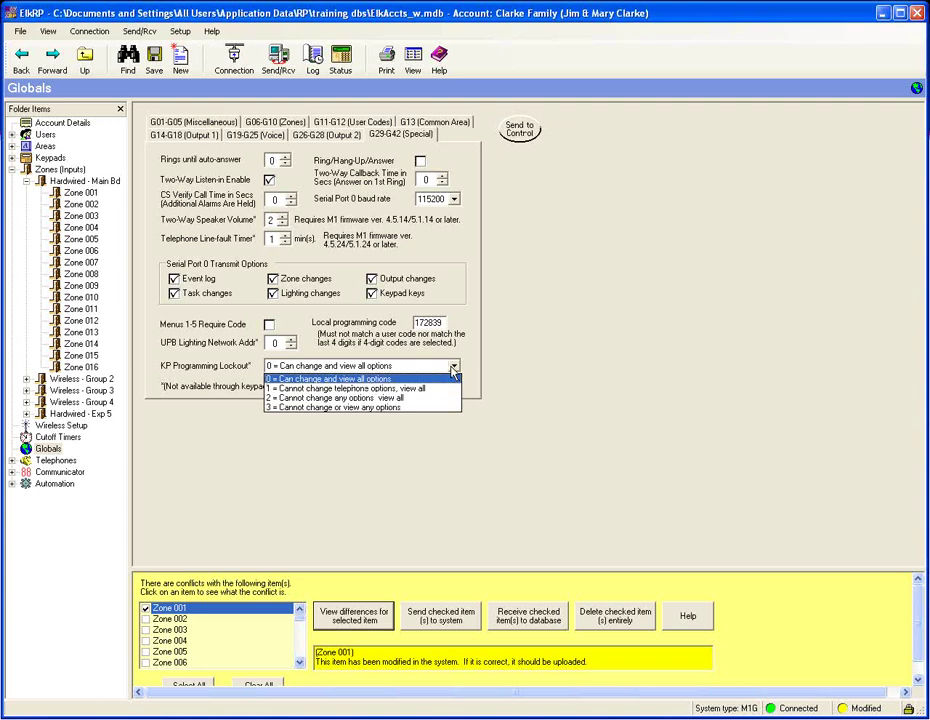
left_click(509, 371)
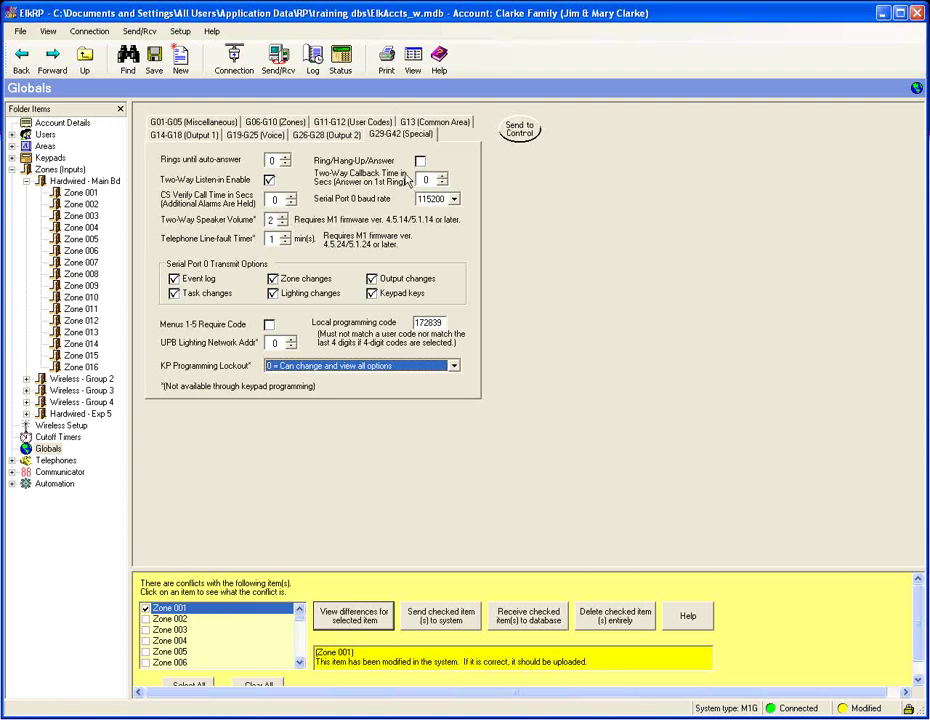
- In the automation tasks, build the voice description "Thermostat Task" for the Tstat Economy task and send the tasks to the control
left_click(12, 484)
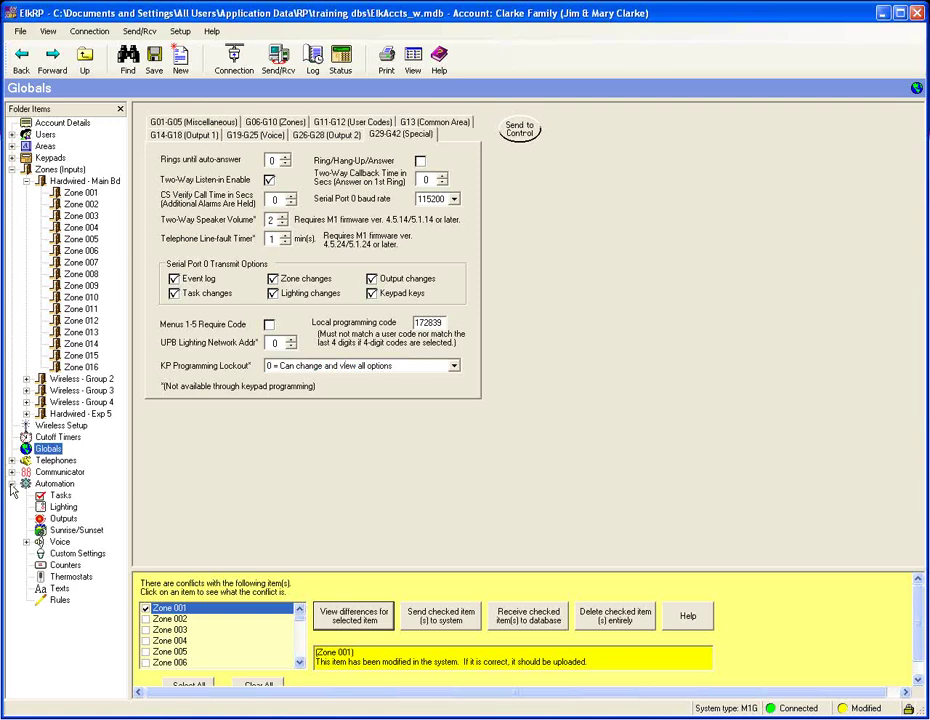
left_click(62, 496)
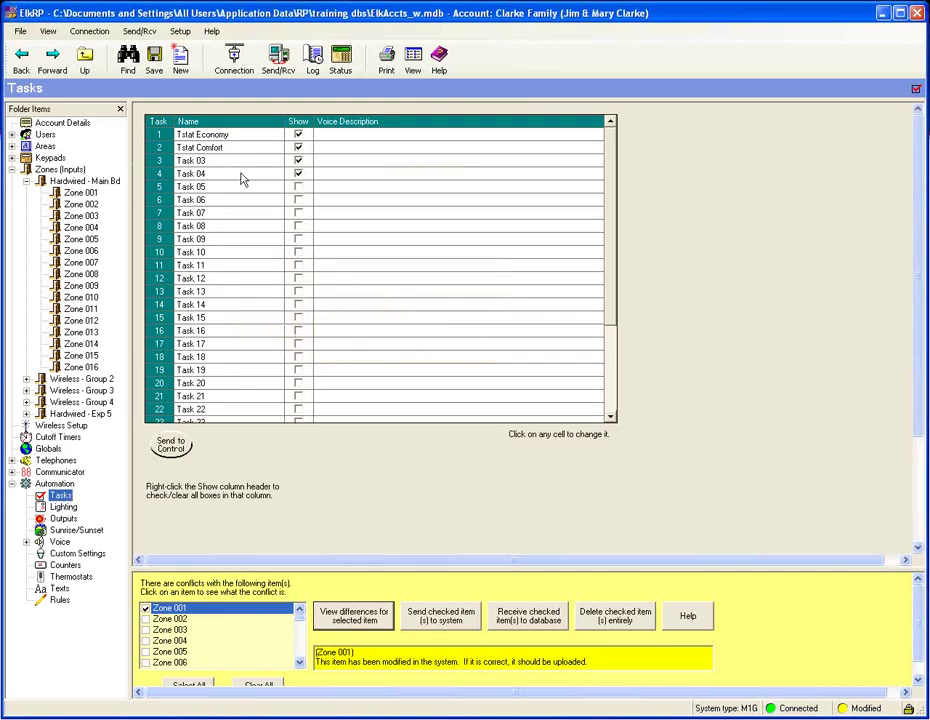
left_click(352, 140)
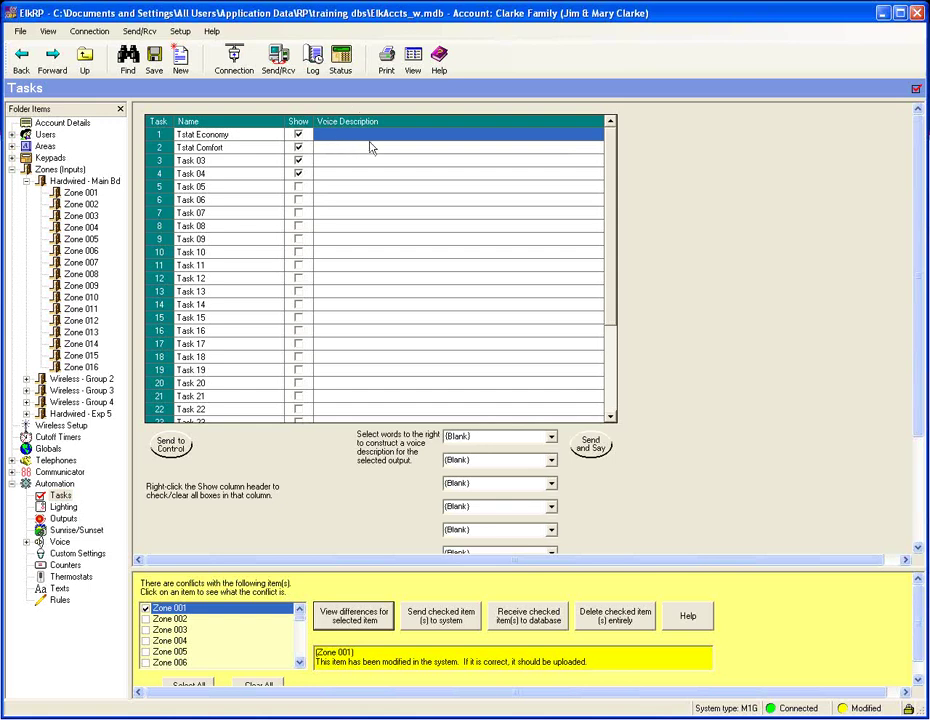
left_click(551, 437)
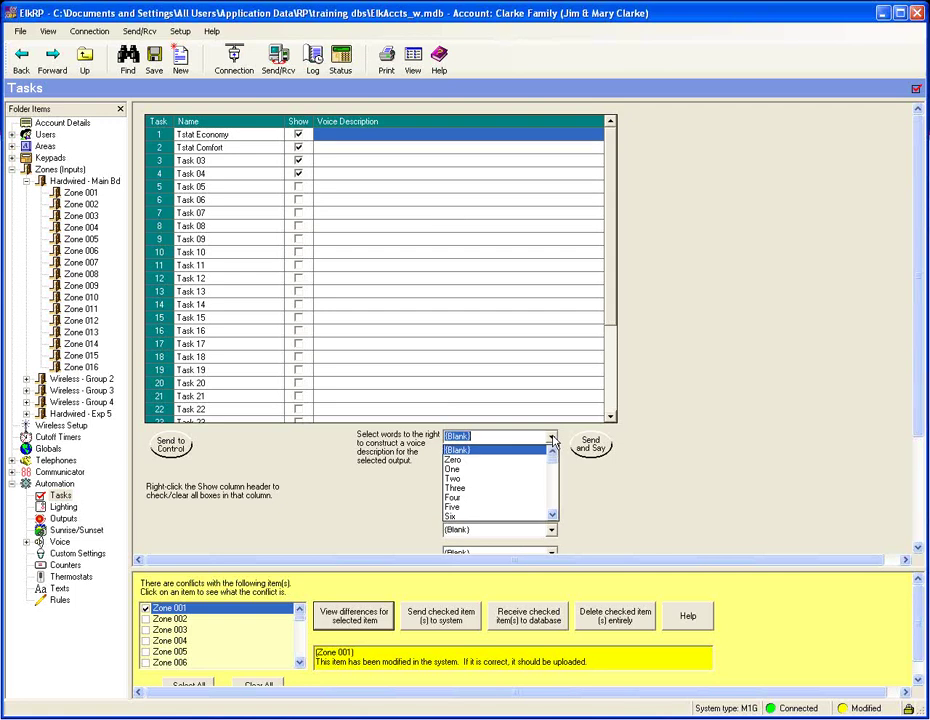
type("The")
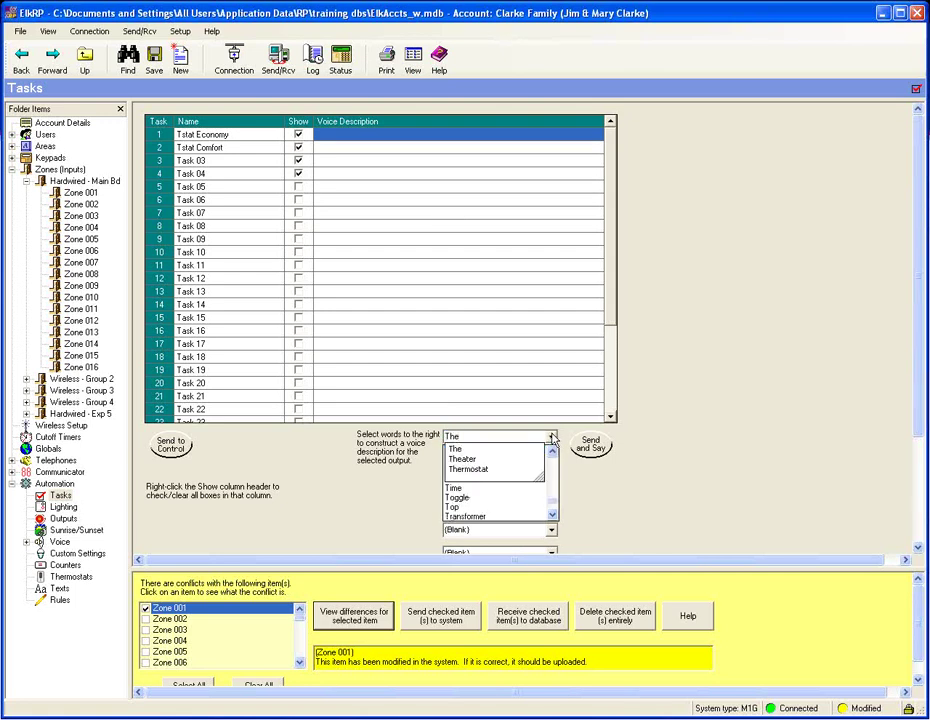
left_click(467, 469)
left_click(487, 458)
type("E")
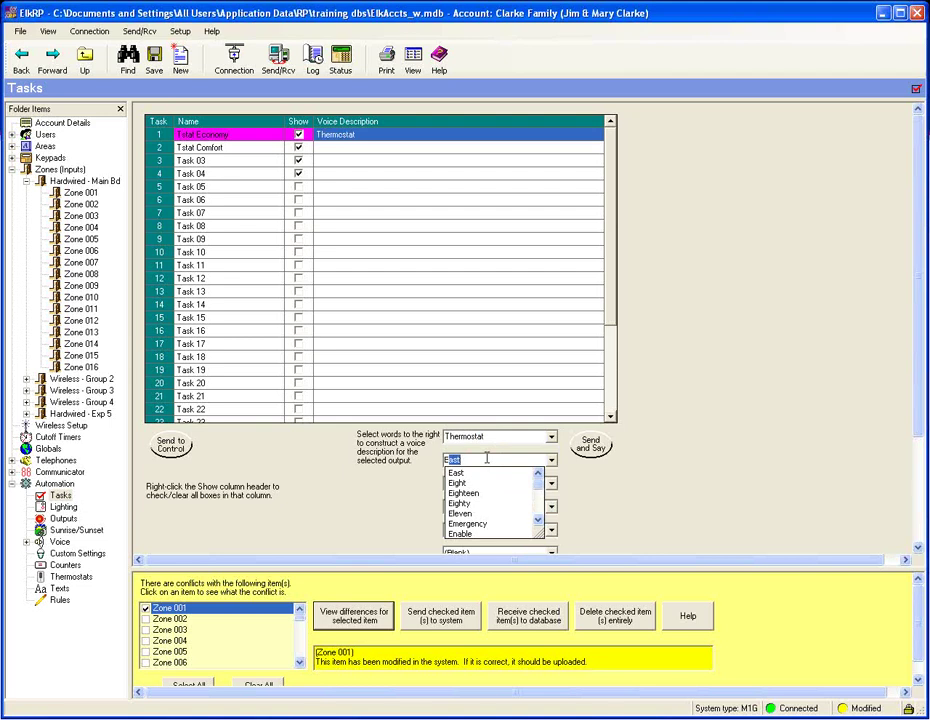
key("BackSpace")
type("Tamper")
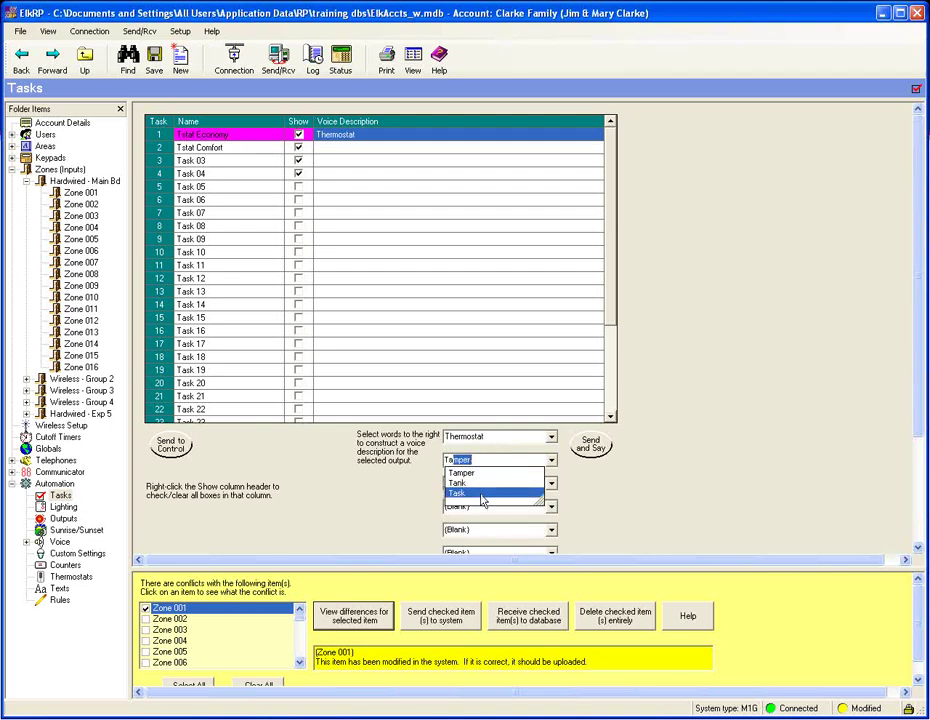
left_click(482, 493)
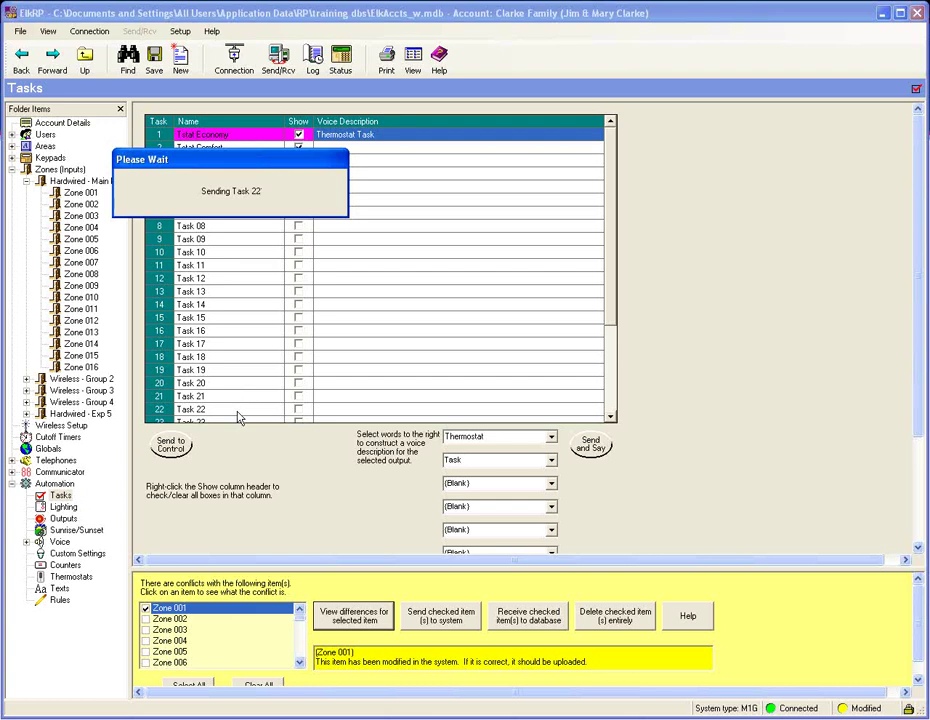
- Open the automation lighting settings and disconnect from the M1 system
key("Down")
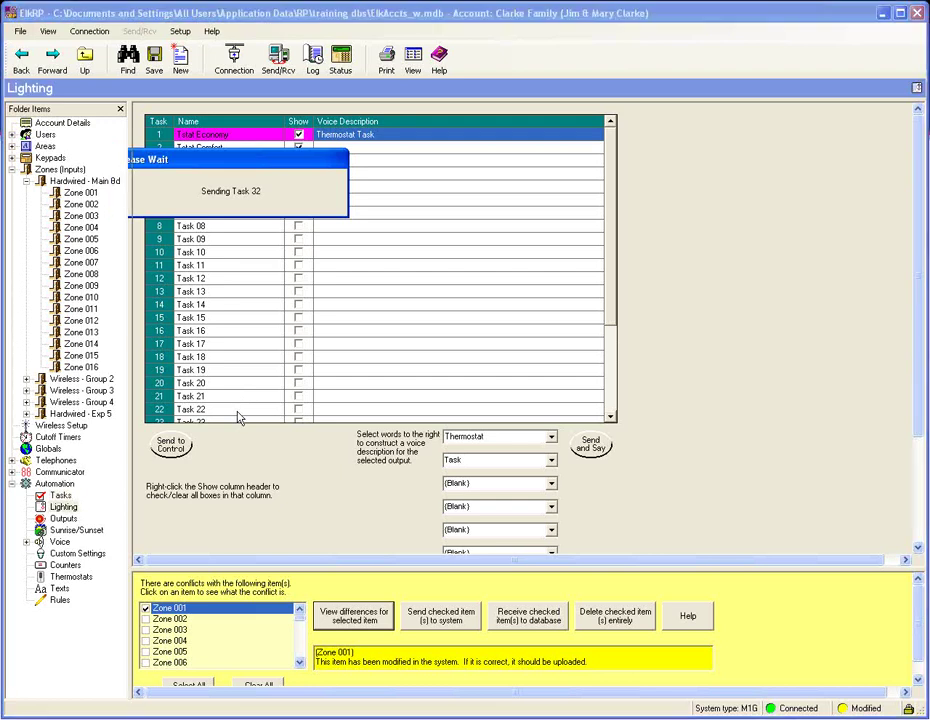
left_click(244, 64)
left_click(240, 174)
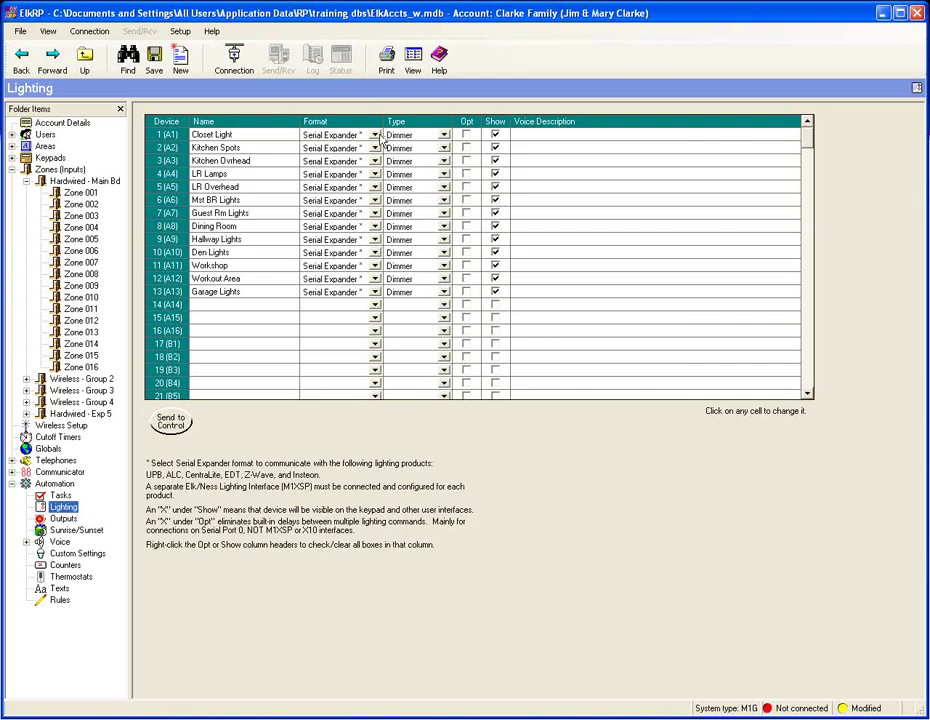
- Review the format and type choices for the Closet Light device and the option to import lighting data
left_click(375, 135)
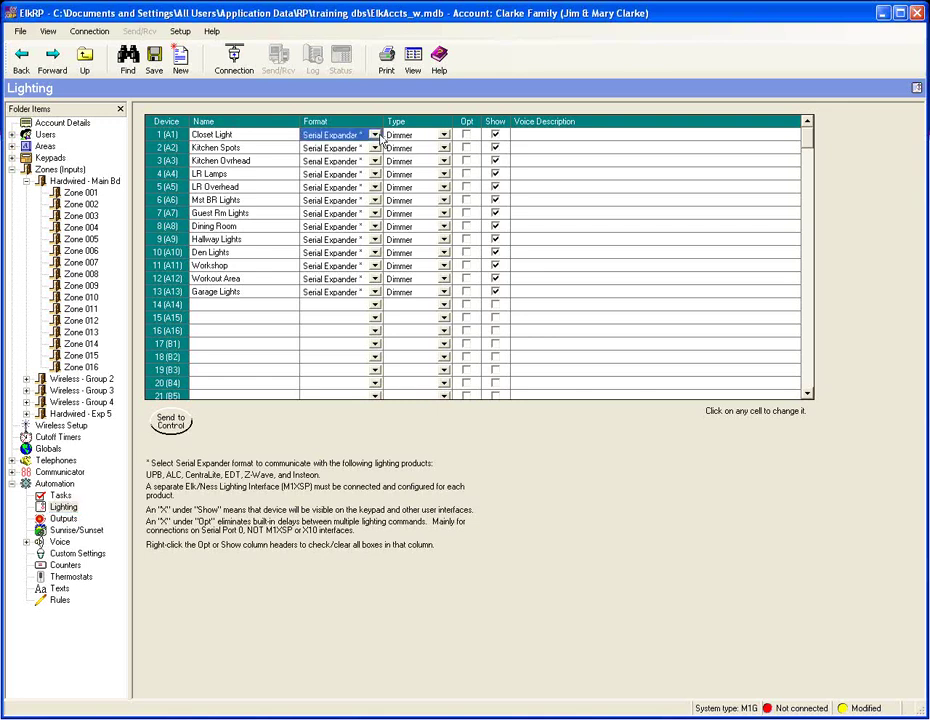
left_click(375, 135)
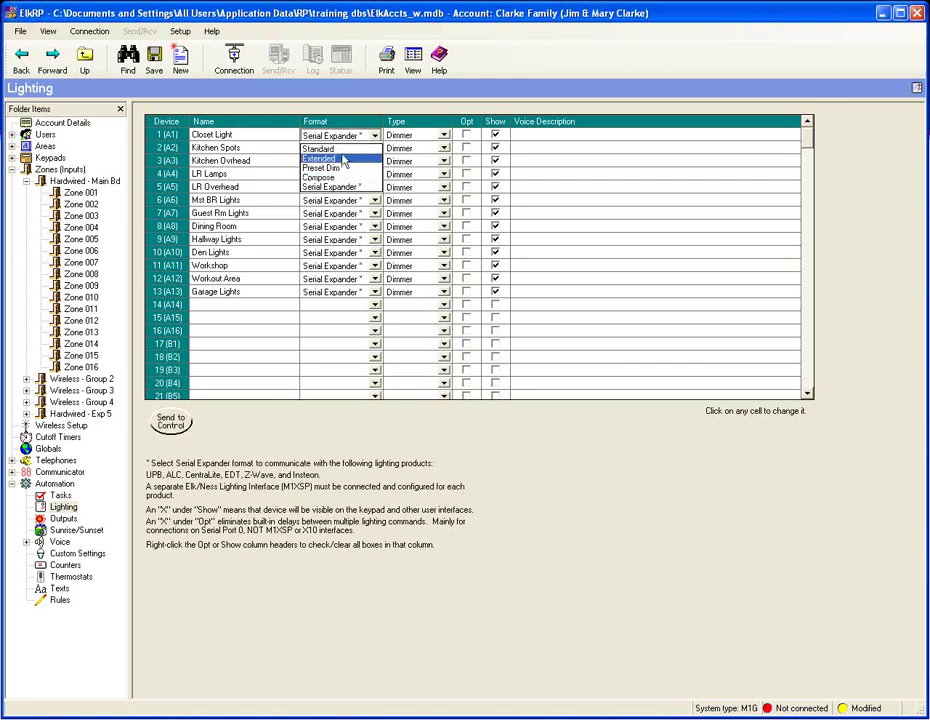
left_click(378, 138)
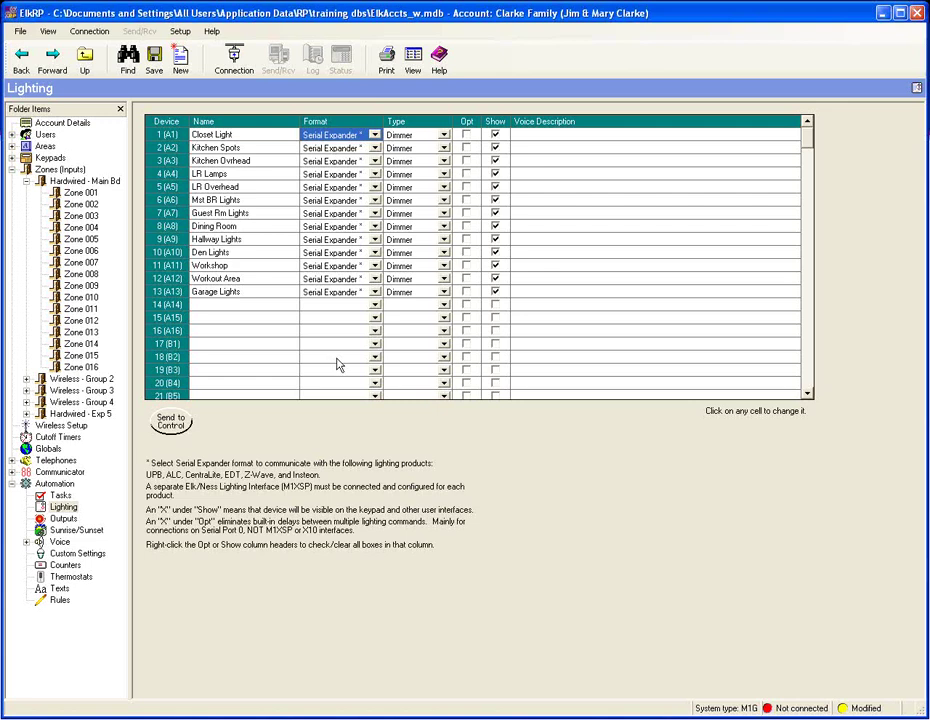
left_click(442, 135)
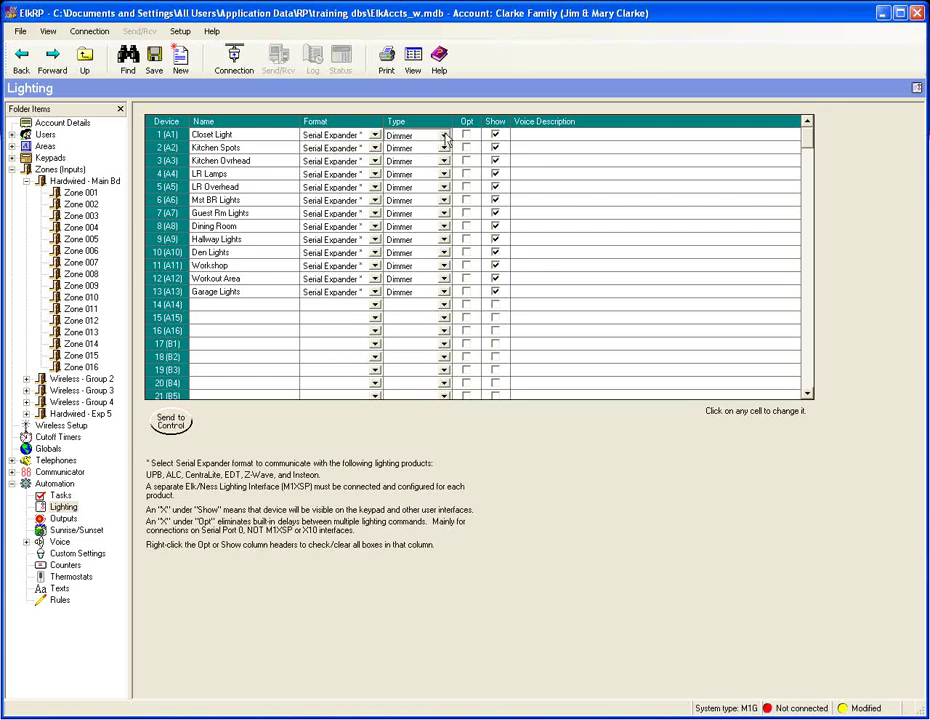
left_click(444, 136)
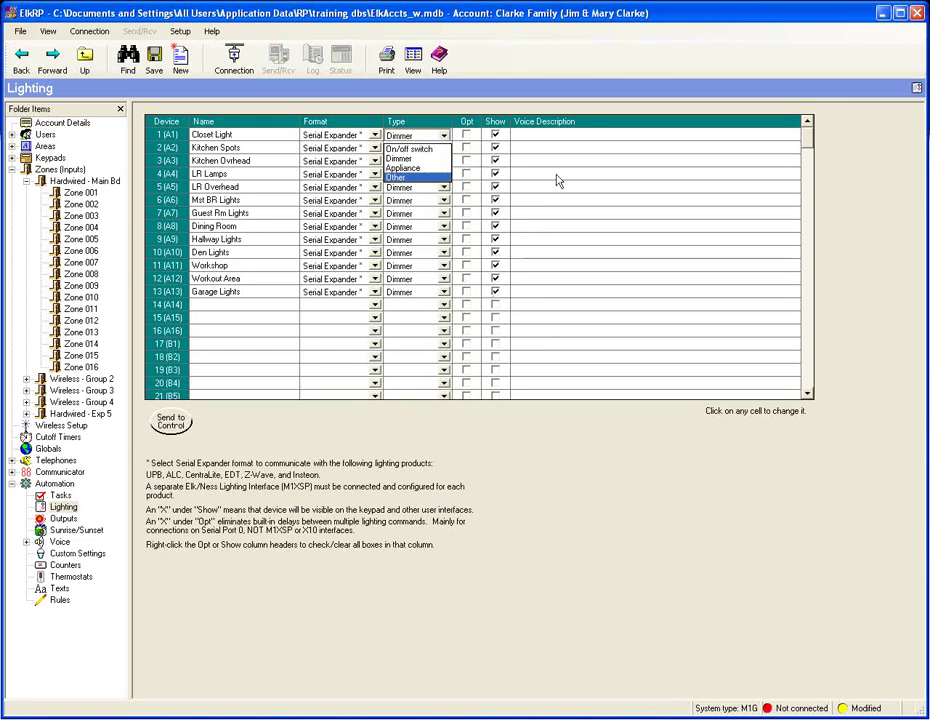
left_click(530, 426)
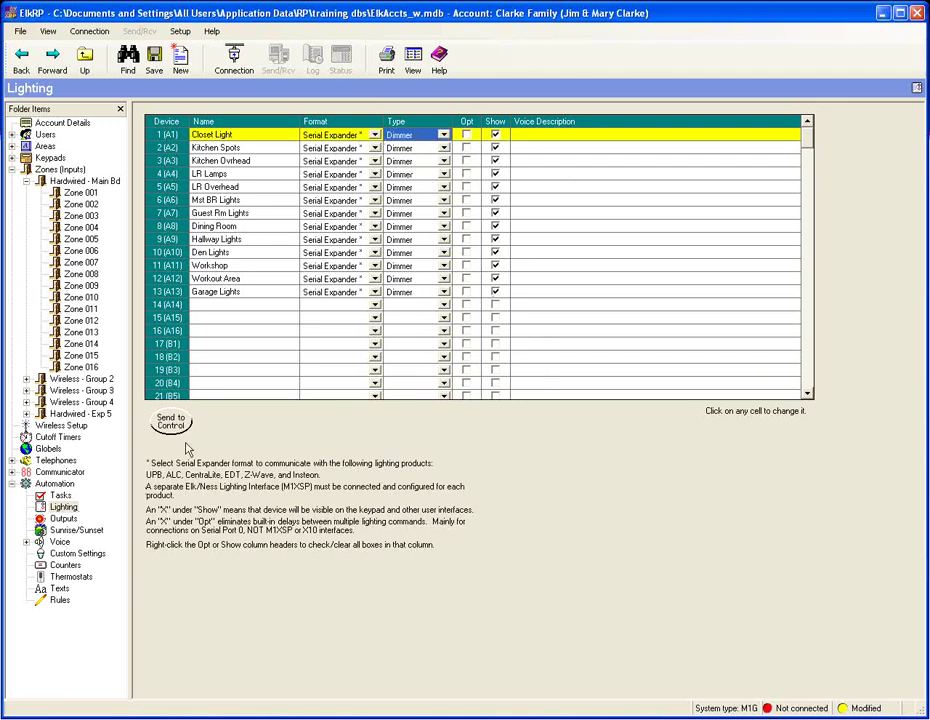
right_click(72, 510)
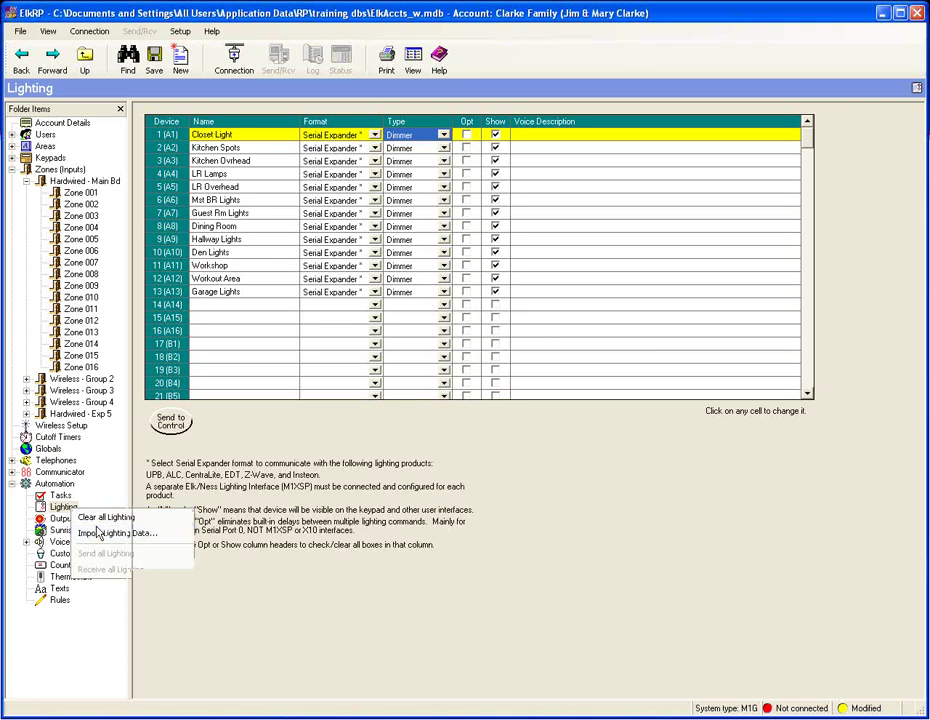
left_click(98, 533)
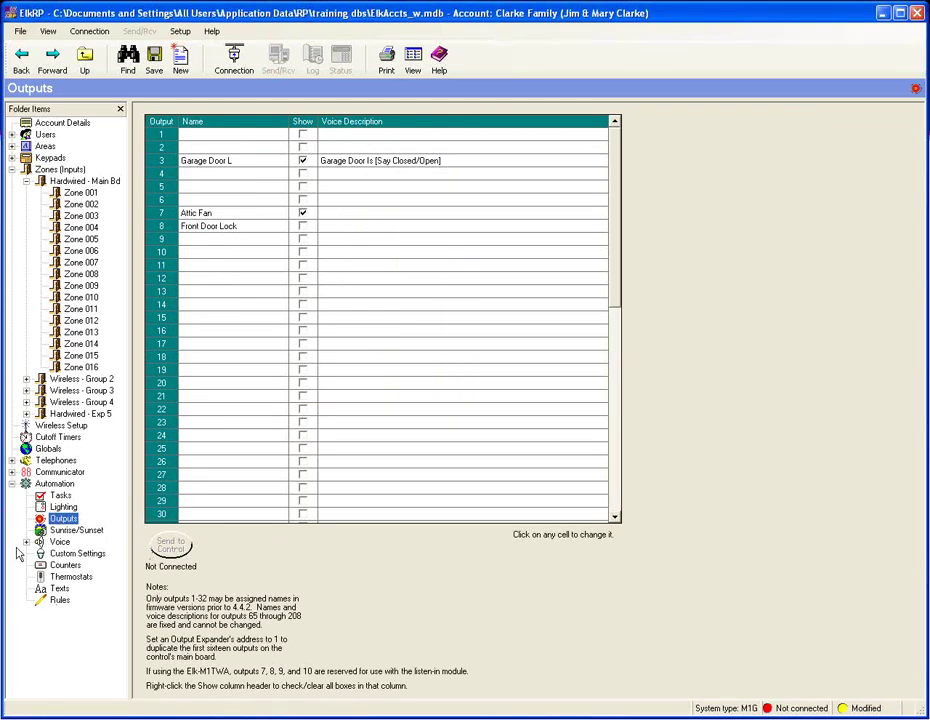
- Set the sunrise/sunset location to Hickory, North Carolina, United States, and recalculate the daily times
left_click(85, 533)
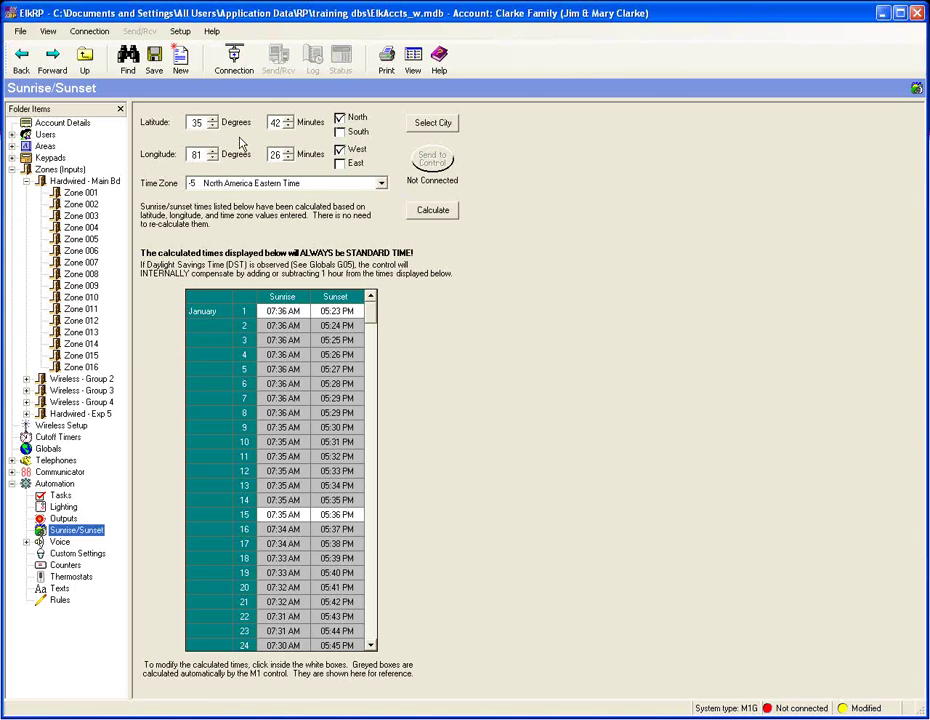
left_click(434, 125)
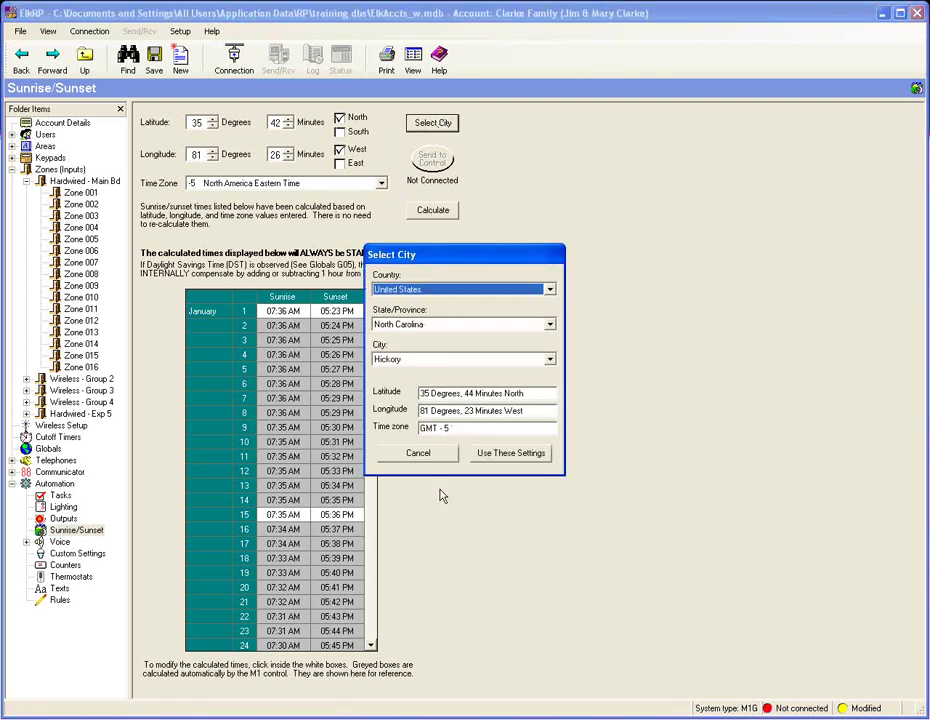
left_click(523, 463)
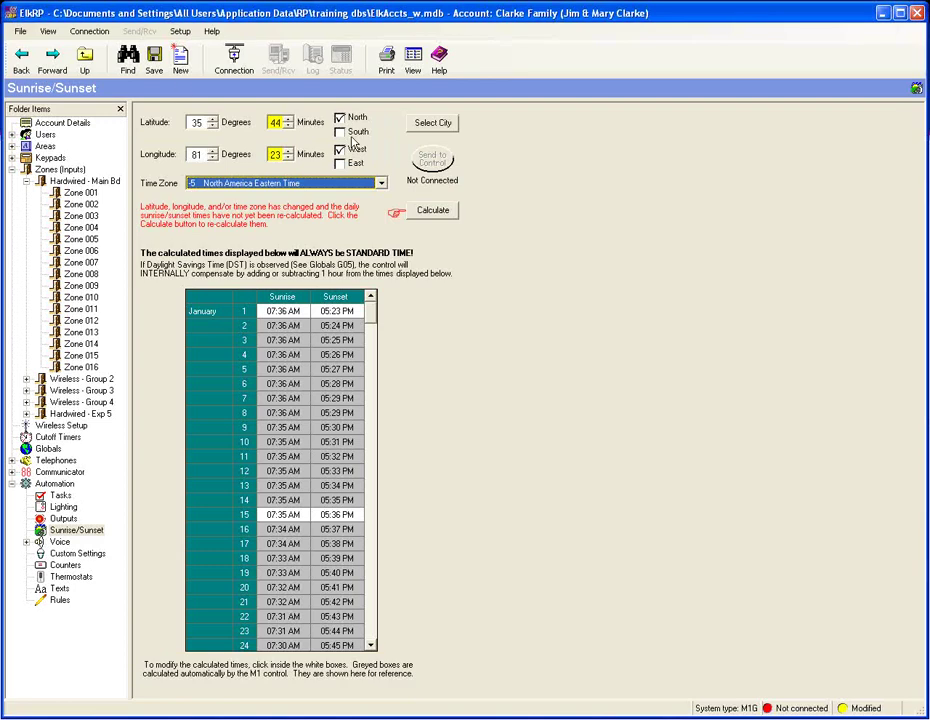
left_click(431, 214)
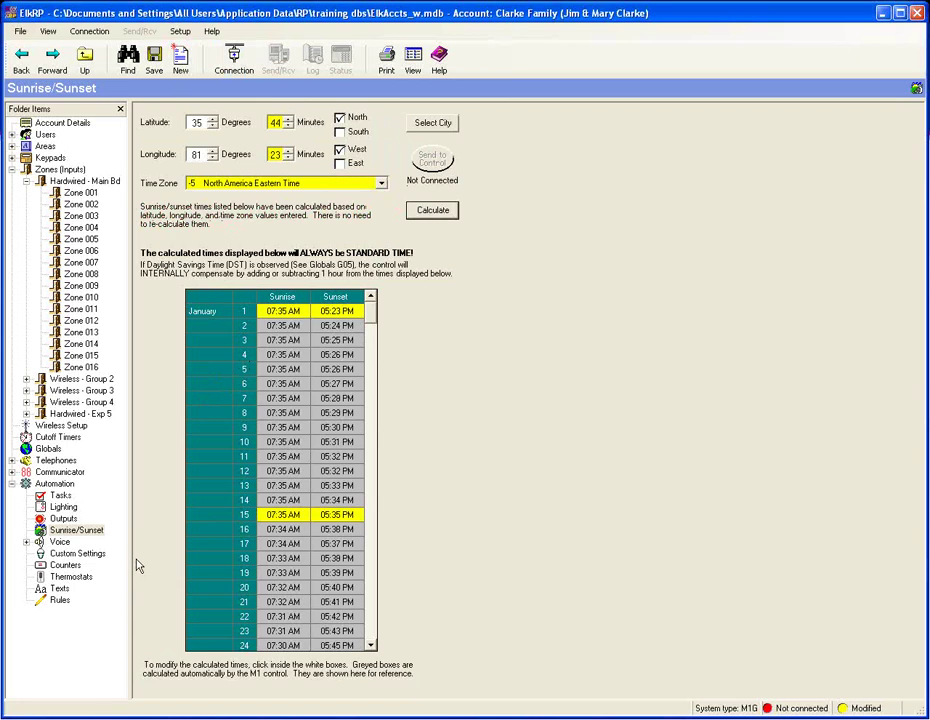
- Review the automation voice messages for System Miscellaneous, System Alarms, System Troubles and Zone Types
left_click(57, 542)
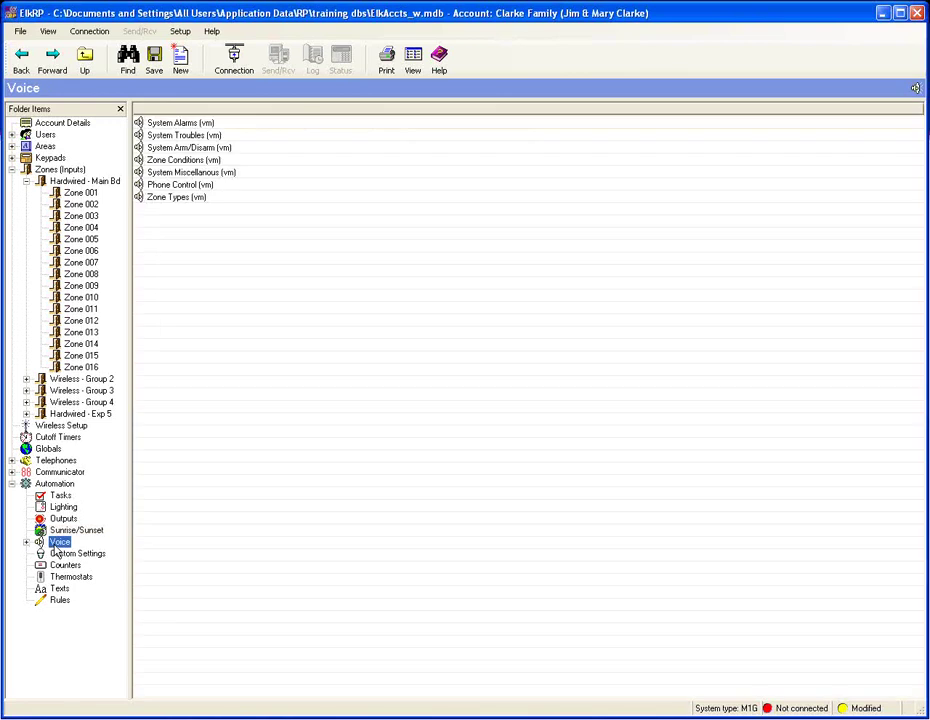
double_click(190, 172)
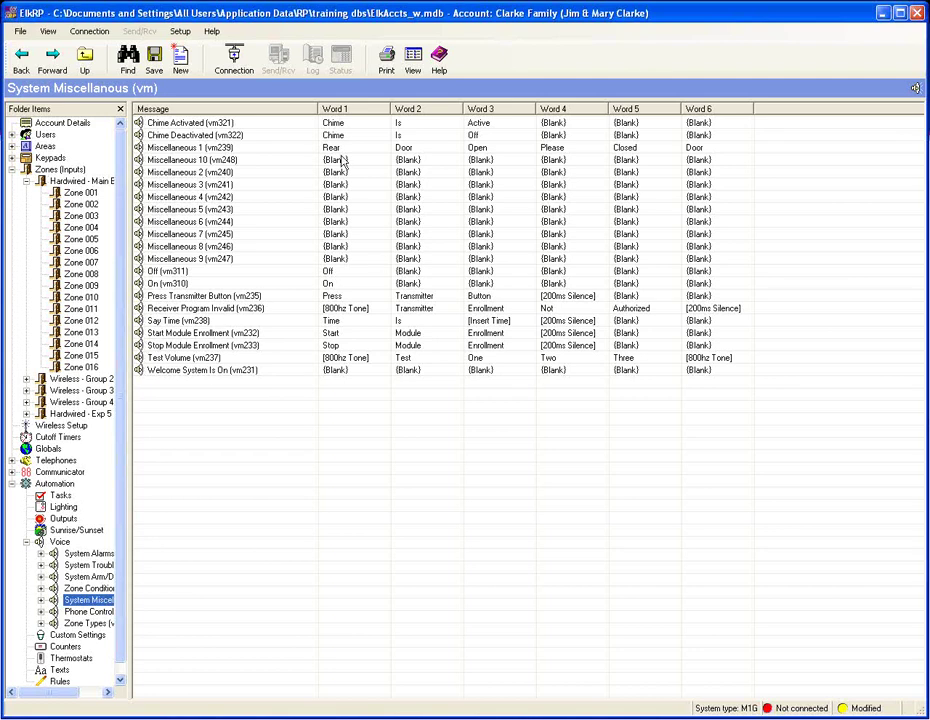
left_click(194, 148)
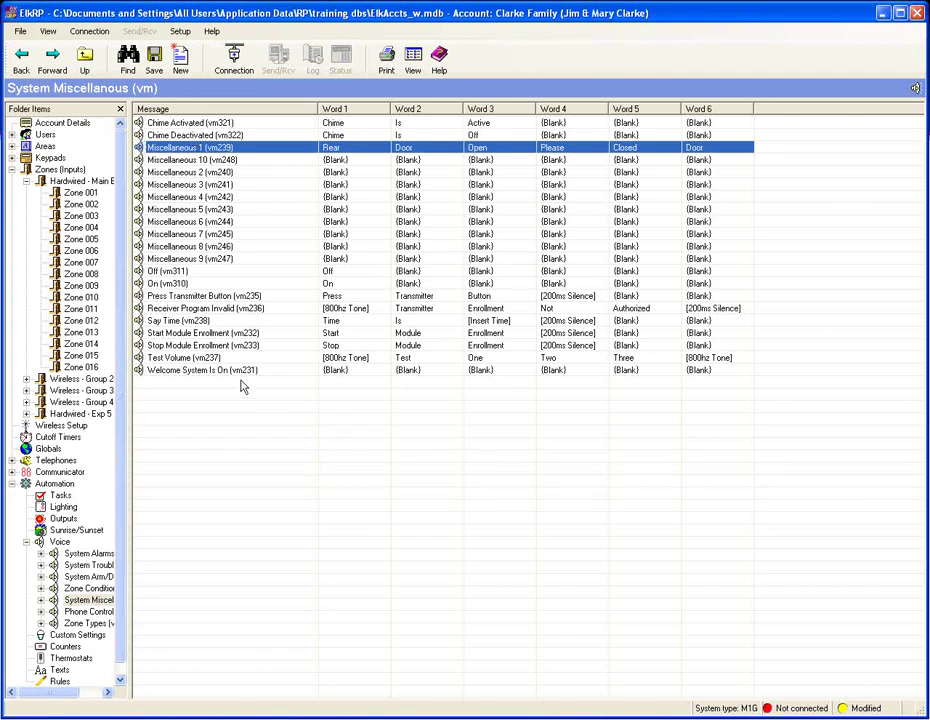
left_click(95, 555)
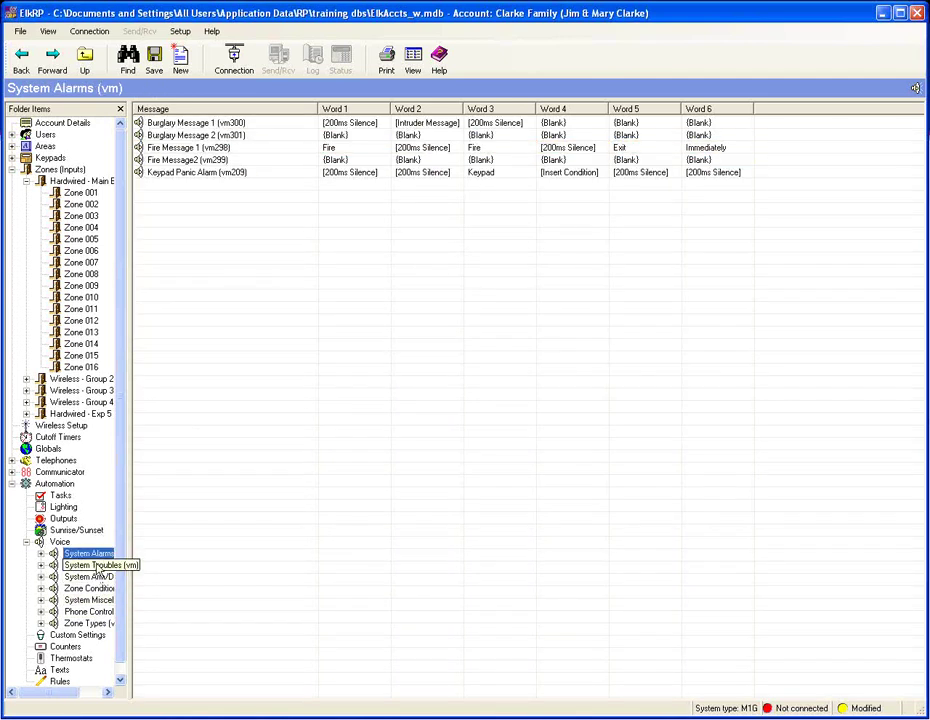
left_click(95, 565)
left_click(90, 623)
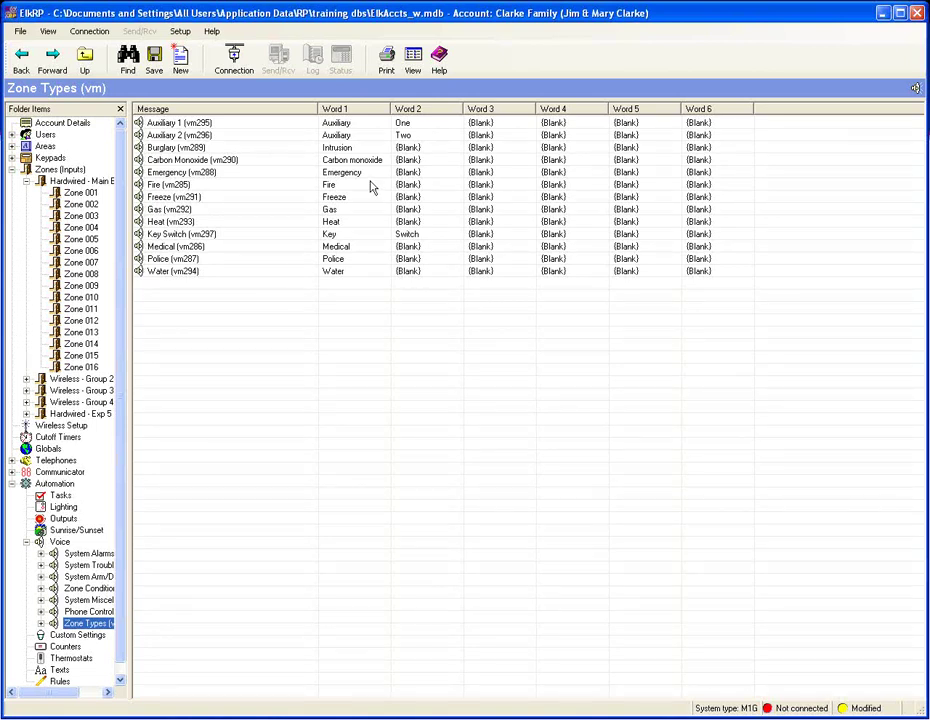
- Set the first word of the Burglary (vm289) zone type voice message to {Blank} and return to the Zone Types list
left_click(339, 148)
double_click(339, 148)
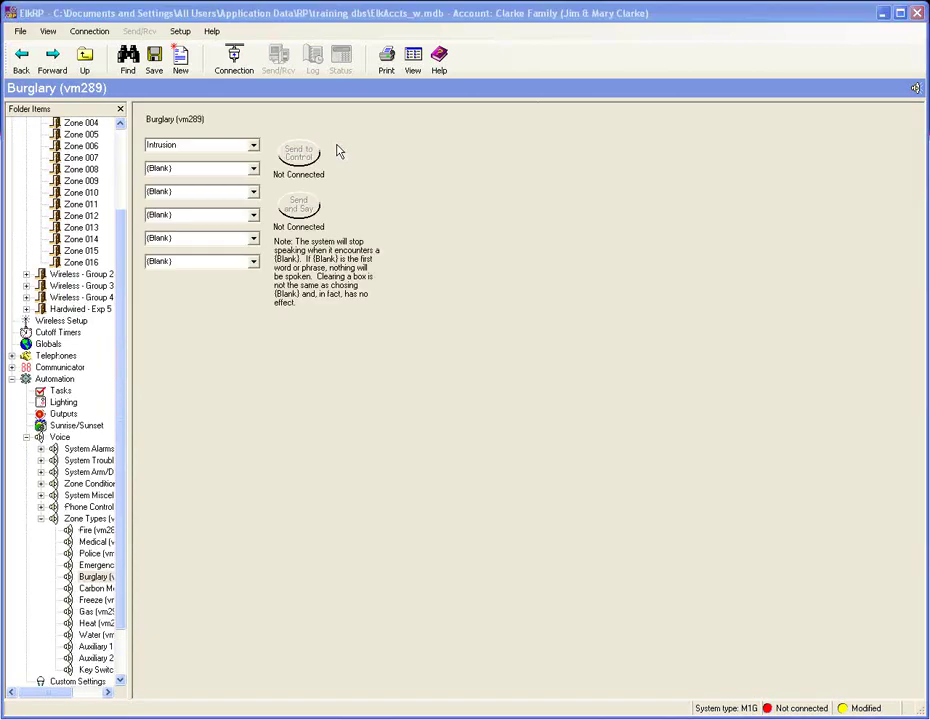
left_click(253, 149)
scroll(257, 190, "up", 10)
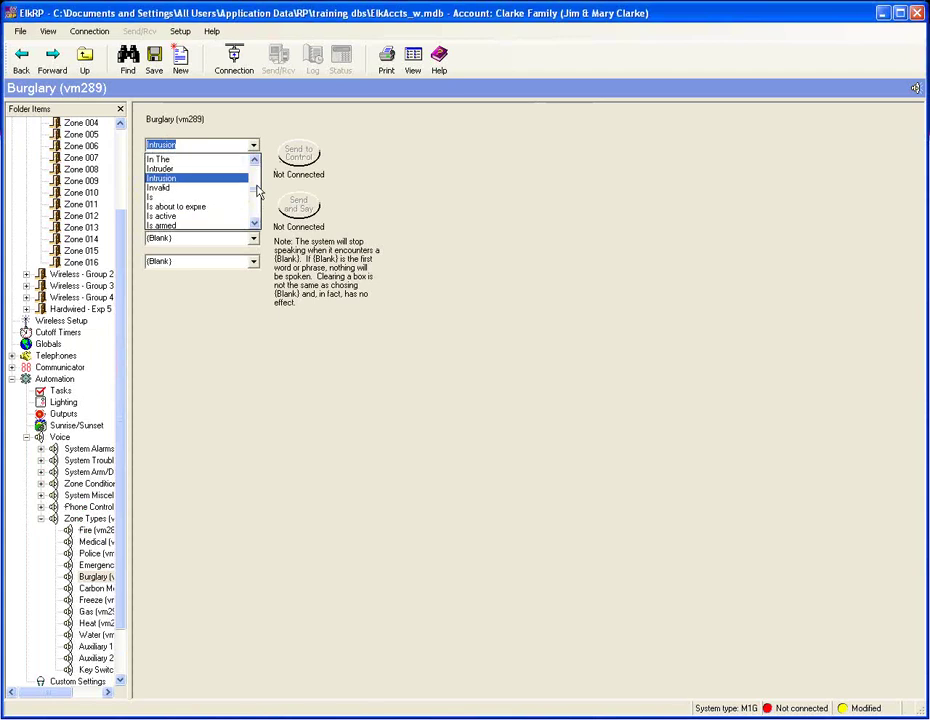
left_click(222, 160)
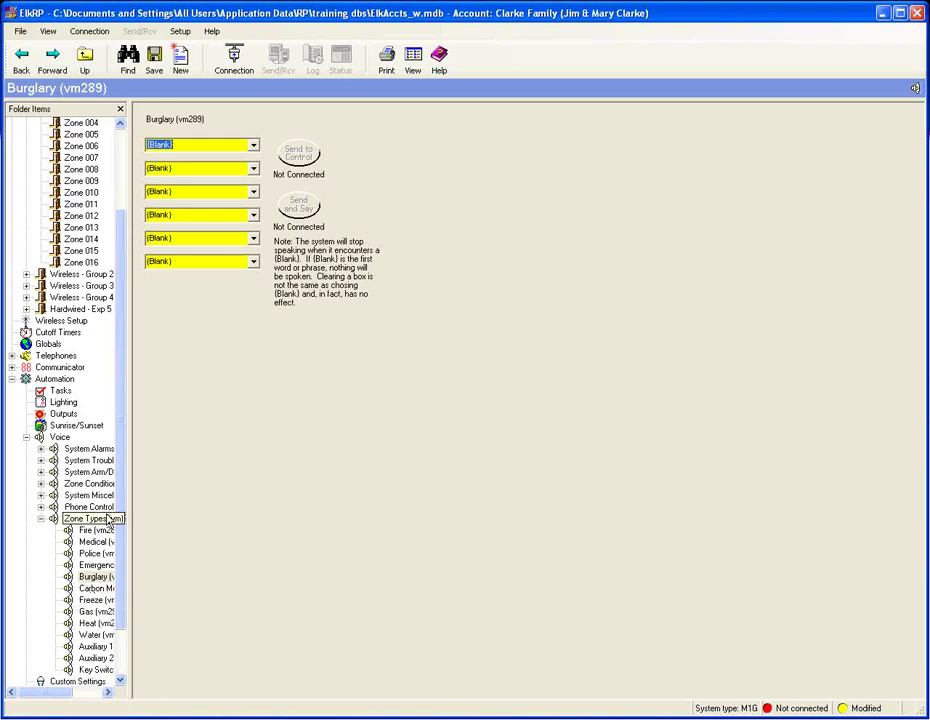
left_click(41, 519)
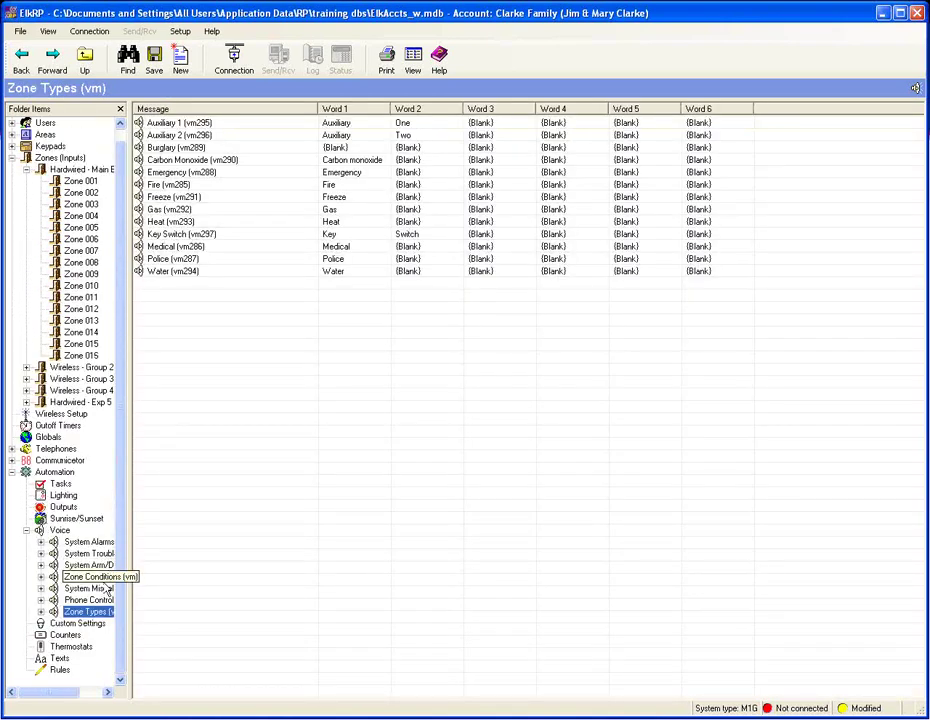
- Review the automation Custom Settings, Counters and Thermostats pages
left_click(26, 530)
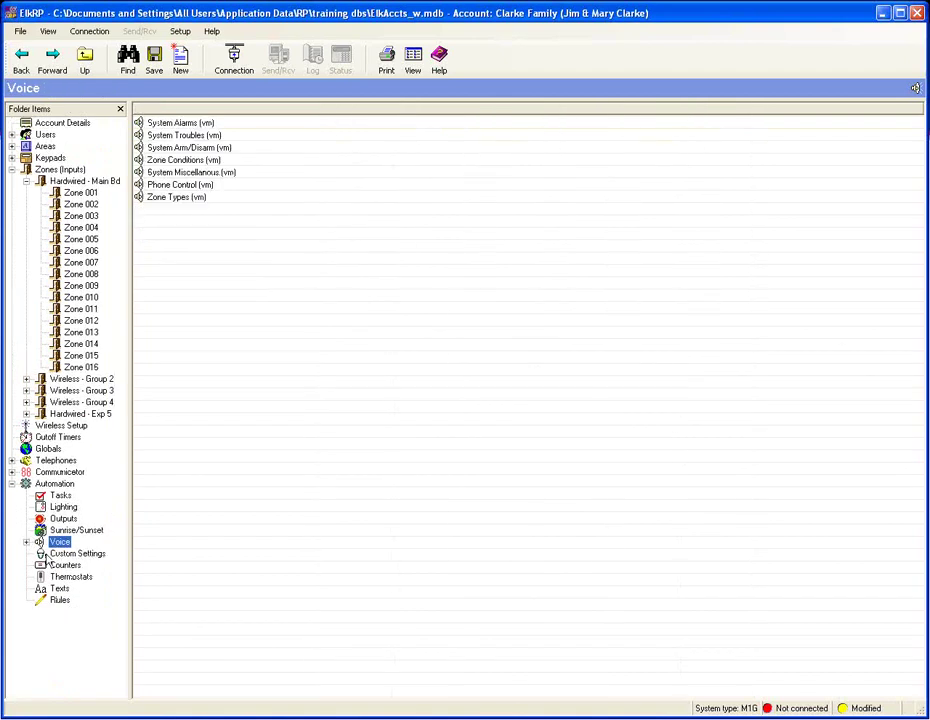
left_click(58, 554)
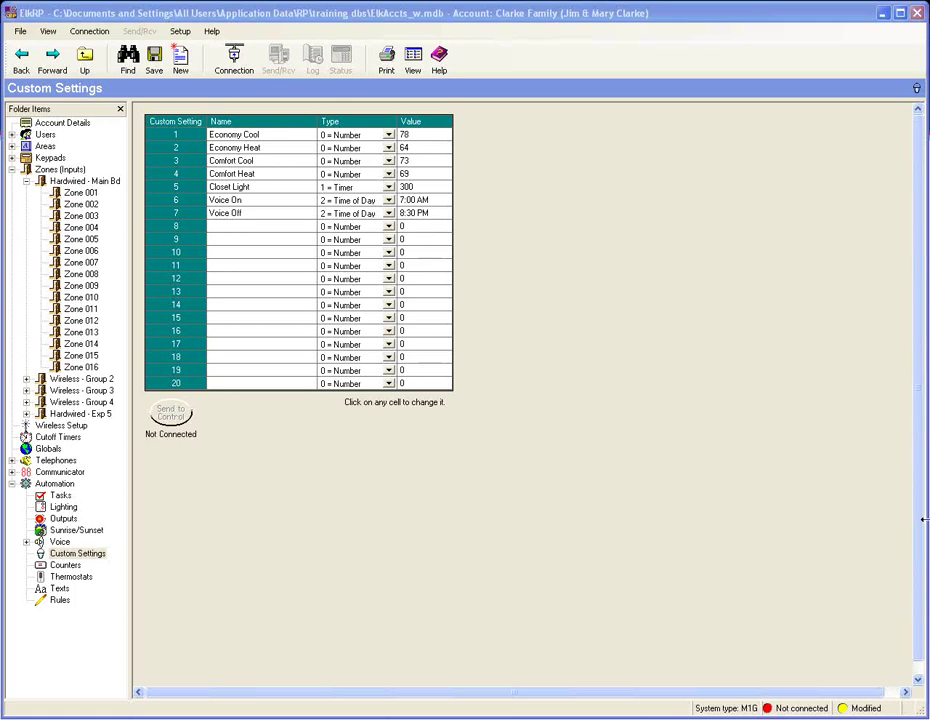
left_click(58, 568)
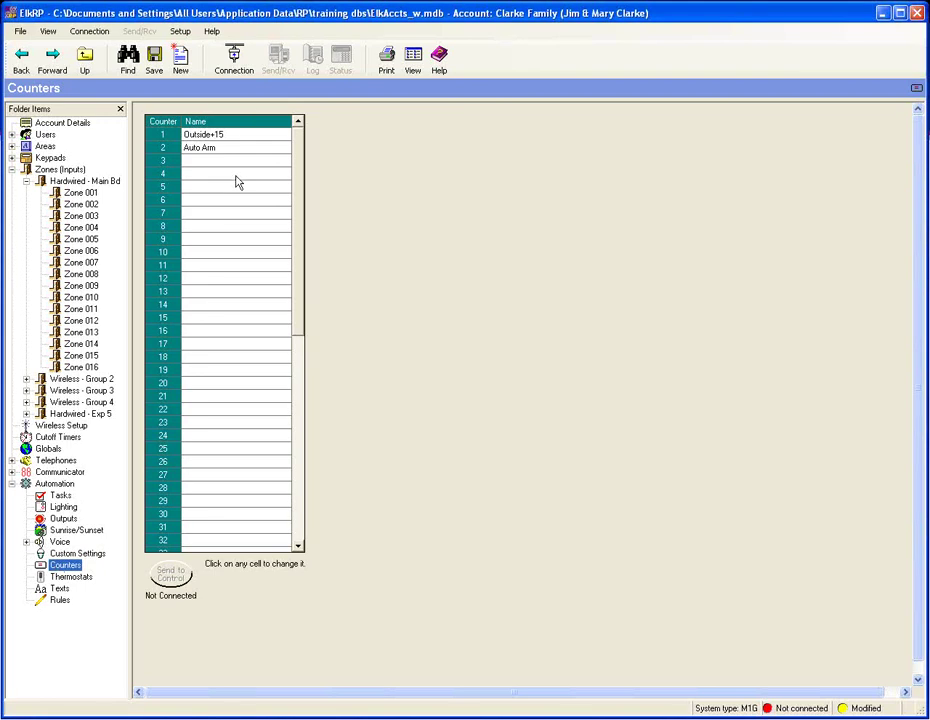
left_click(70, 577)
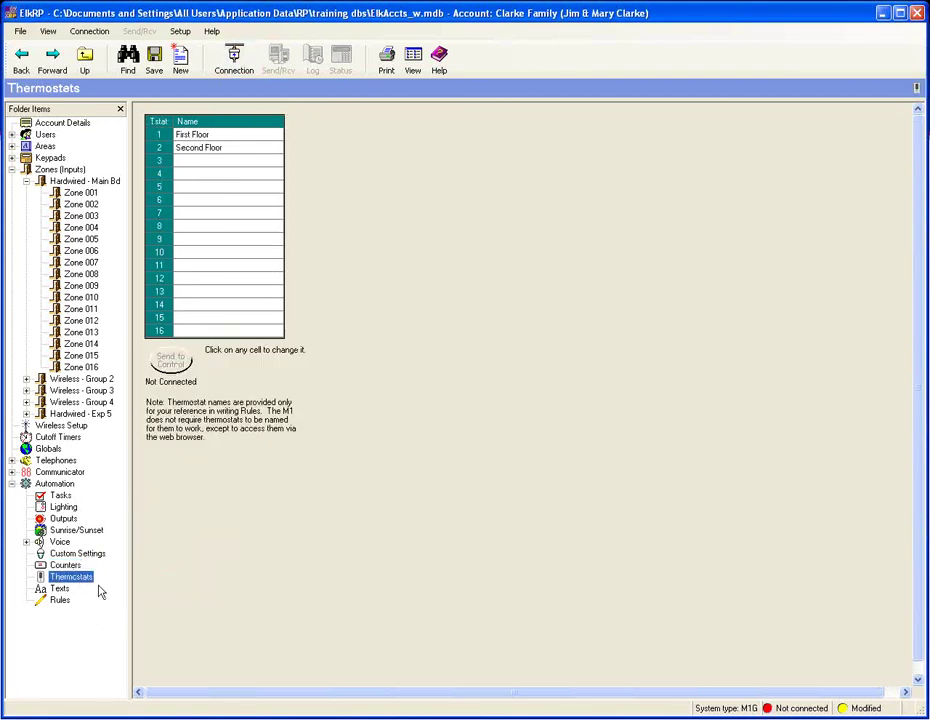
- Examine the automation rules for arming Area 1 (rules 1 and 2) and for the timed voice messages (rules 3 and 4)
left_click(60, 603)
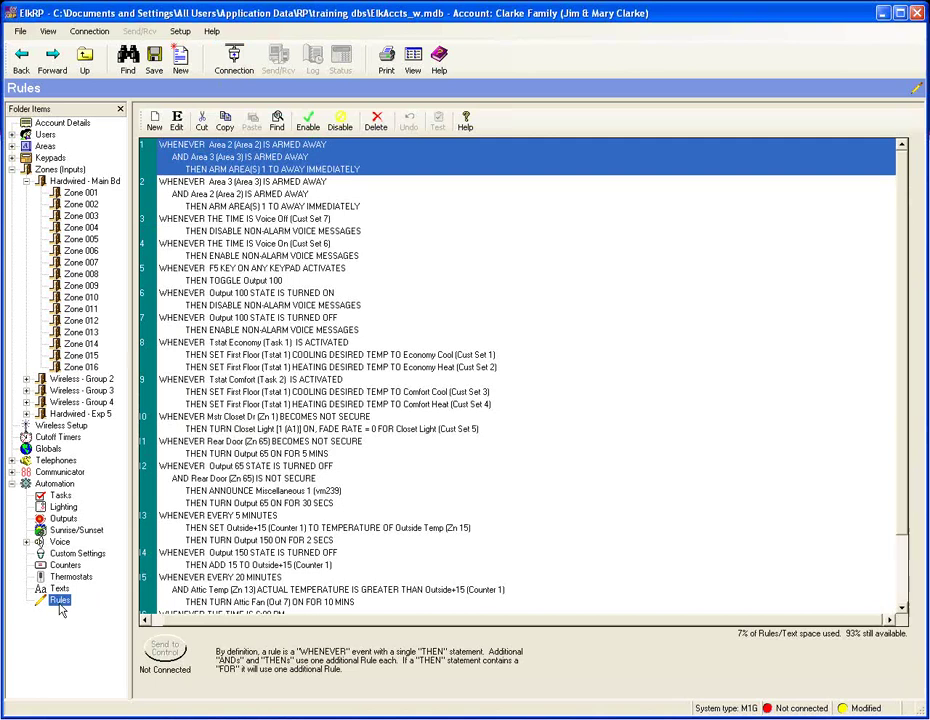
left_click(196, 621)
left_click_drag(196, 621, 168, 623)
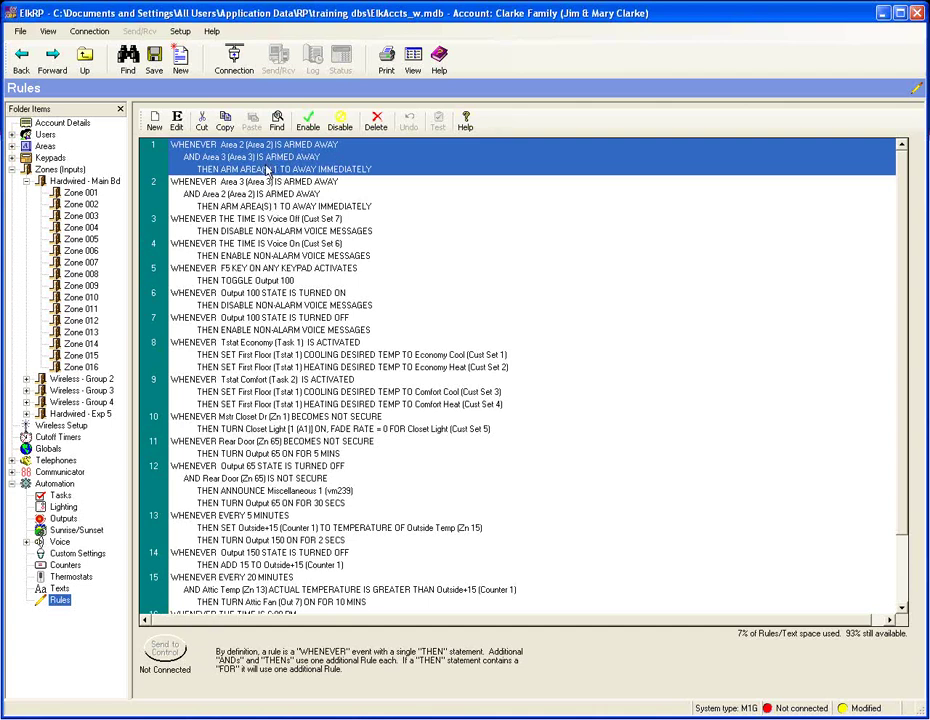
left_click(283, 208, "shift")
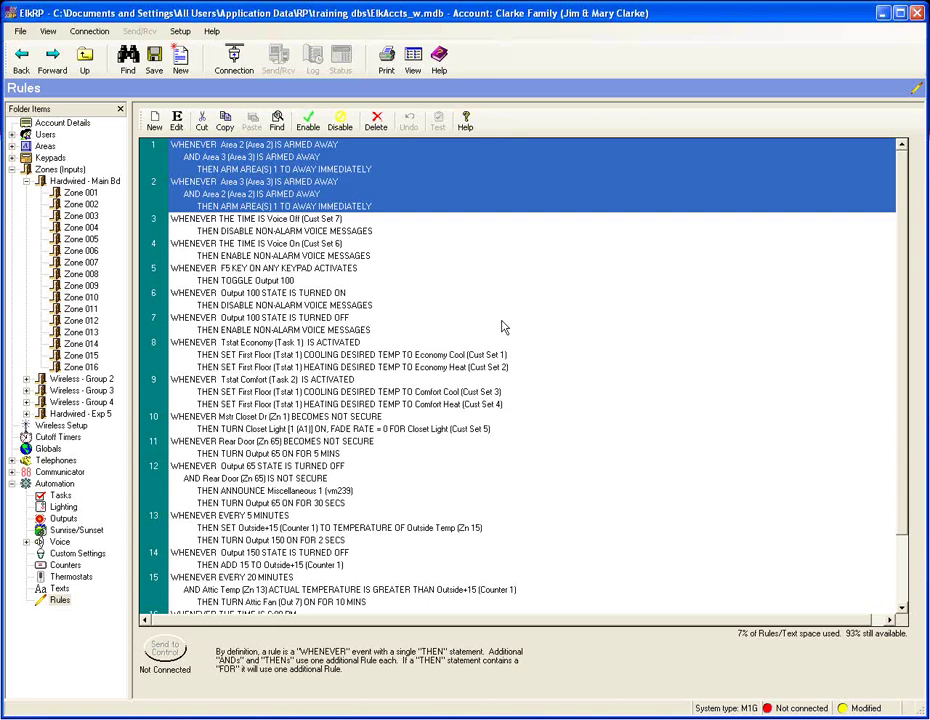
left_click(313, 220)
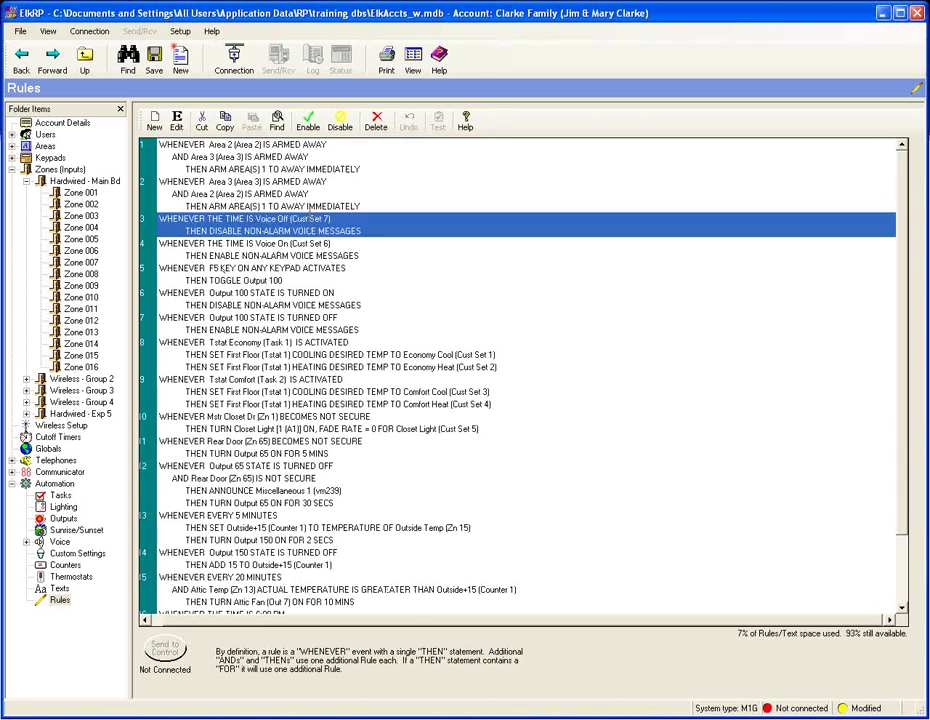
left_click(313, 257, "shift")
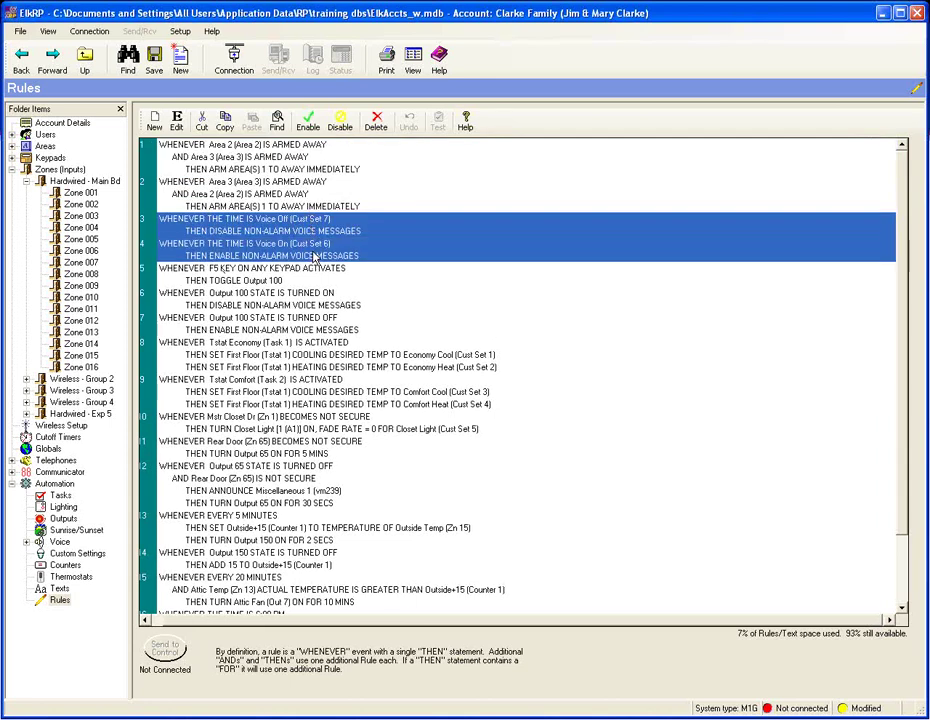
left_click_drag(374, 626, 338, 624)
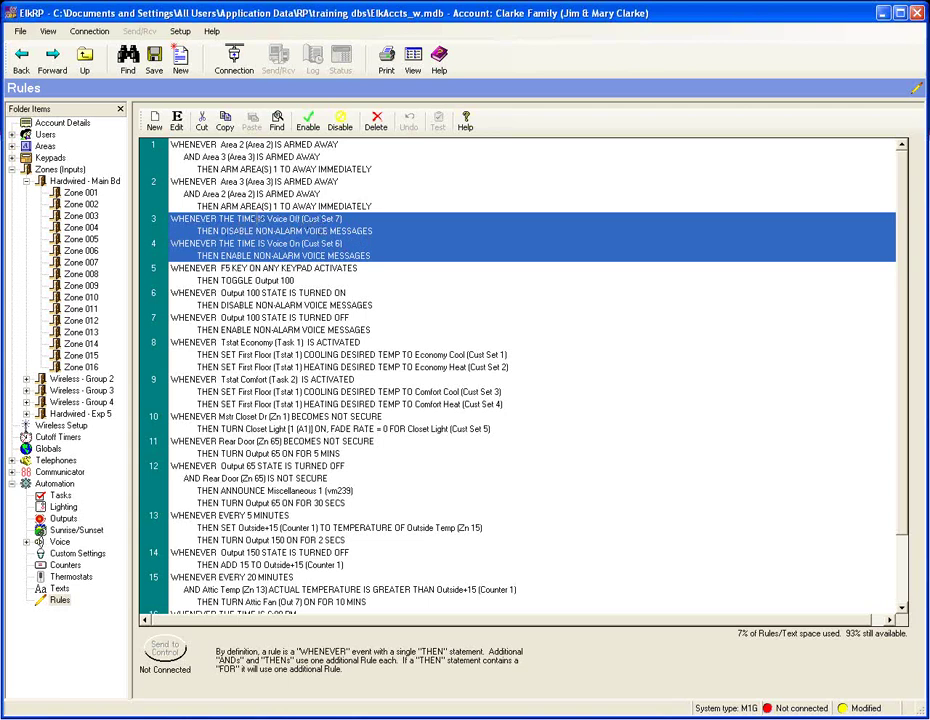
- Set the trigger of rule 3 to the custom-setting time Voice Off (Cust Set 7) and save the rule
double_click(262, 218)
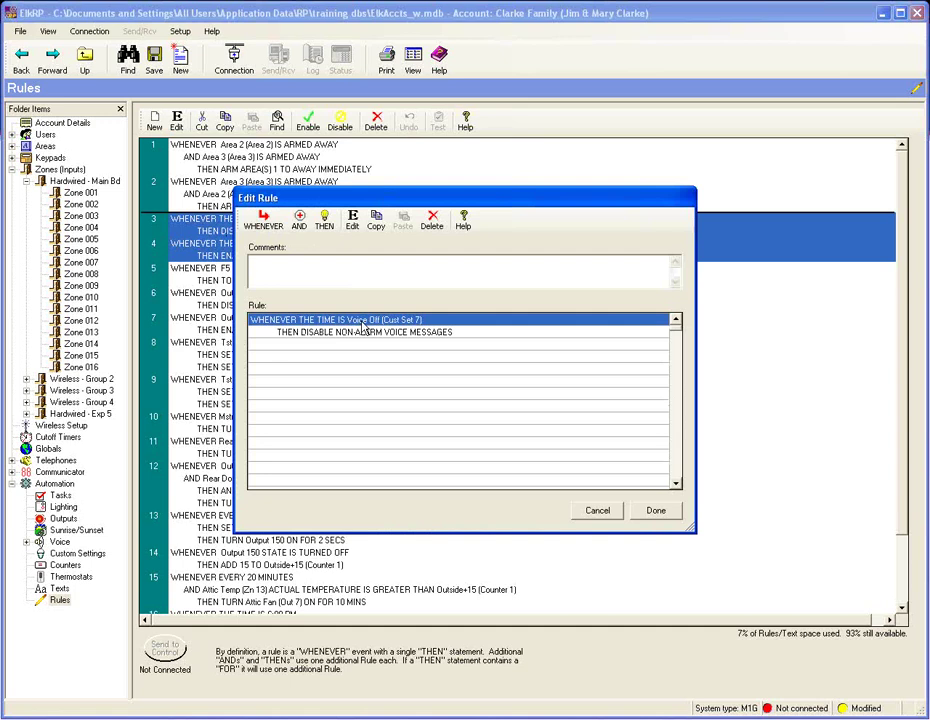
double_click(362, 324)
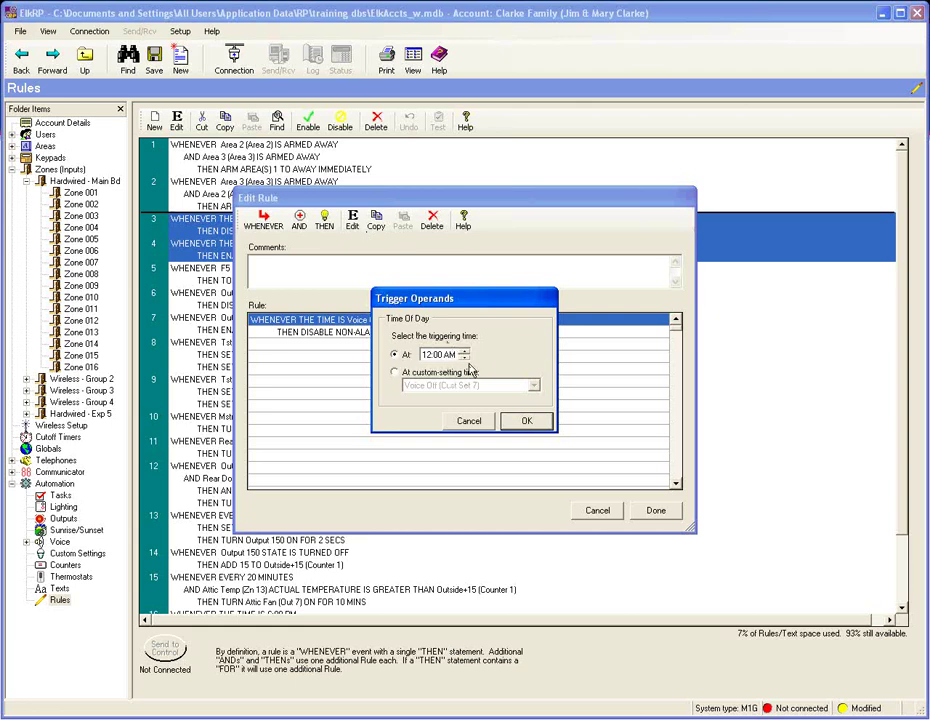
left_click(396, 376)
left_click(535, 389)
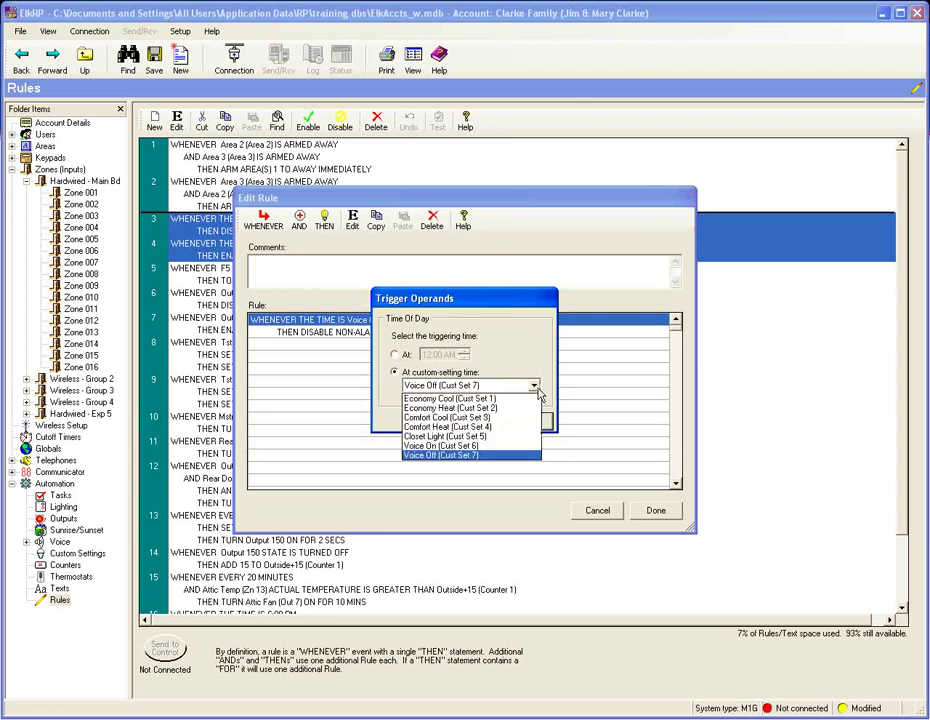
left_click(538, 392)
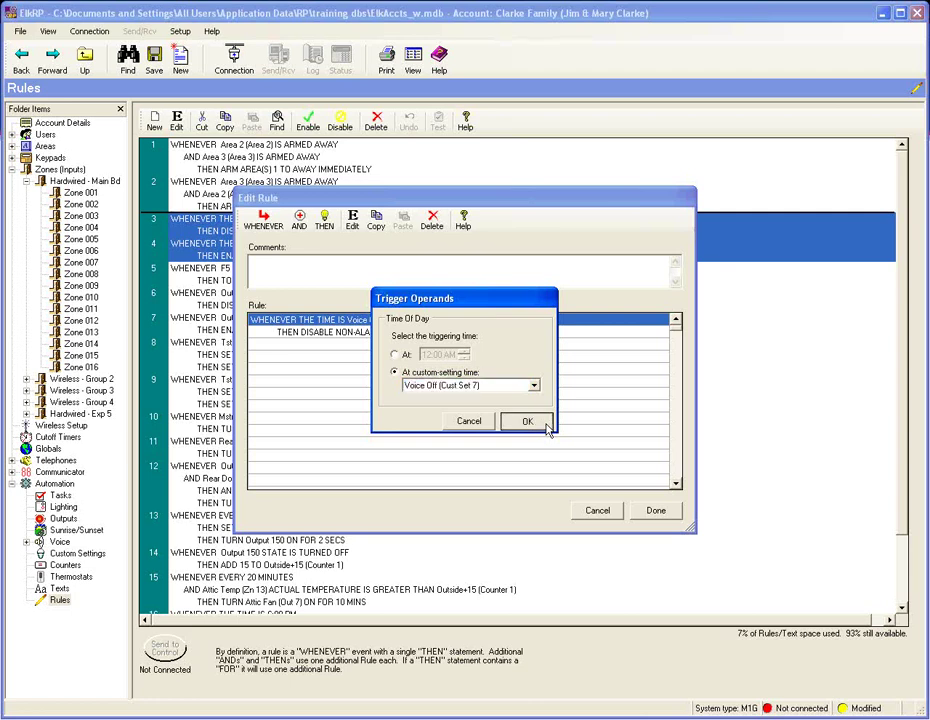
left_click(545, 424)
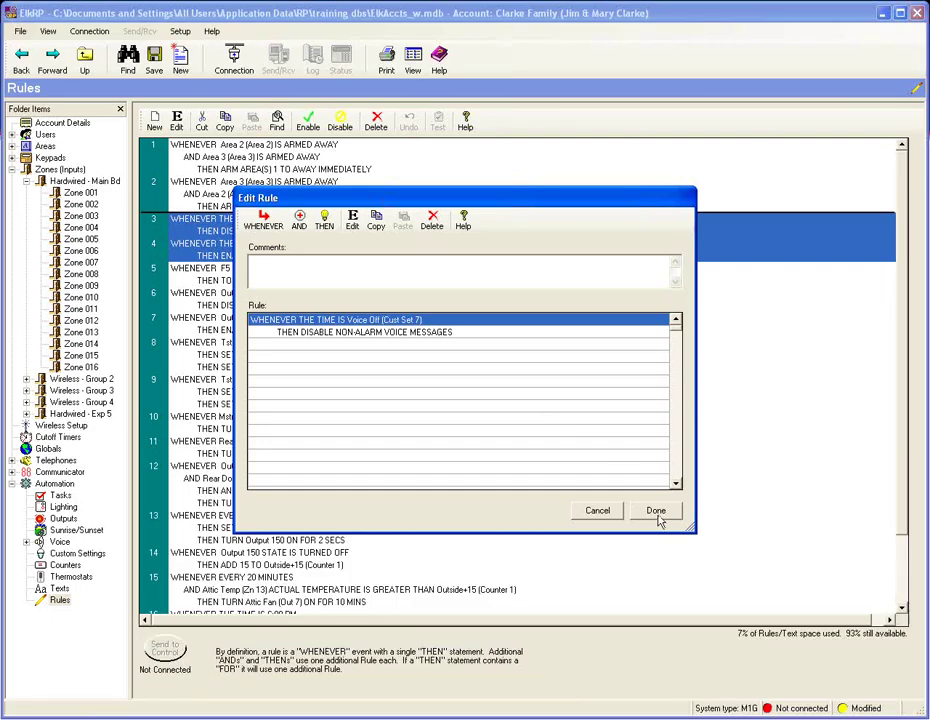
left_click(658, 518)
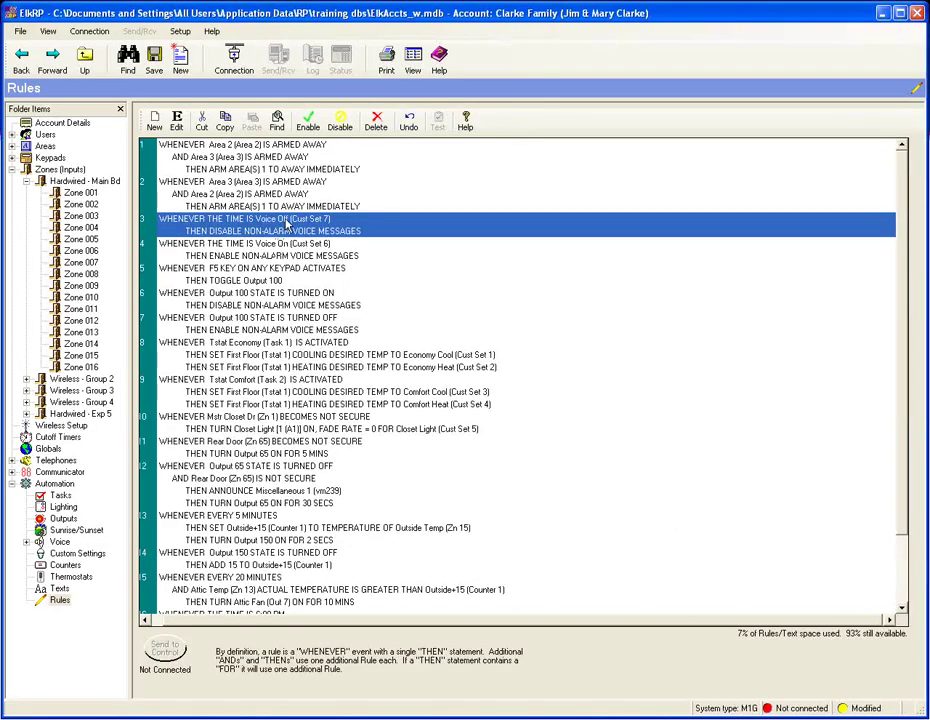
- Examine the F5 key and Output 100 rules (5 to 7) and the thermostat Economy and Comfort rules (8 and 9)
left_click(287, 255)
key("Up")
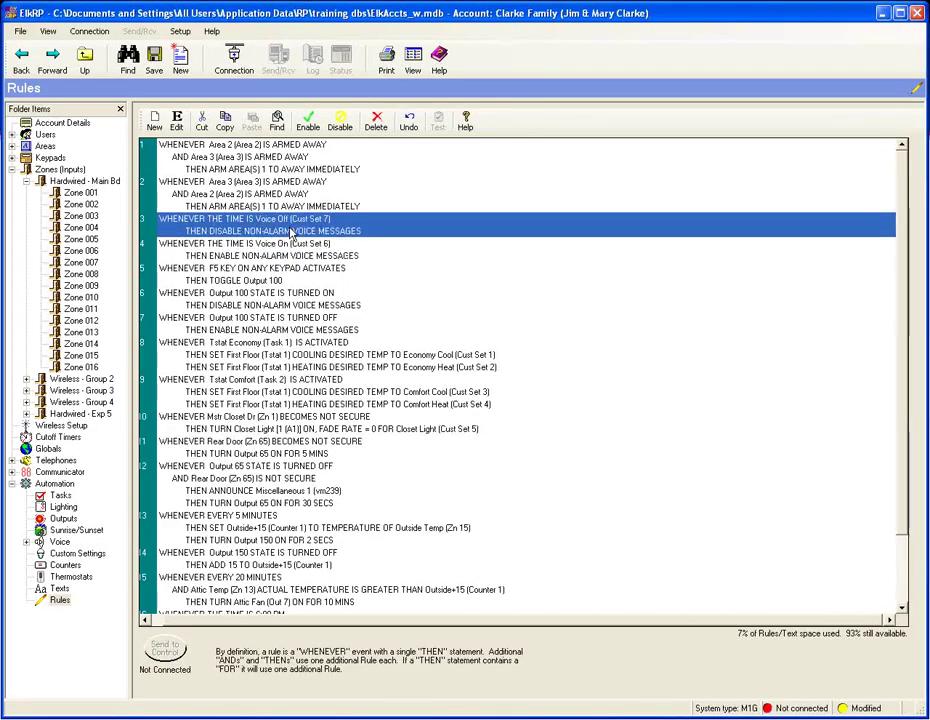
left_click_drag(357, 625, 345, 624)
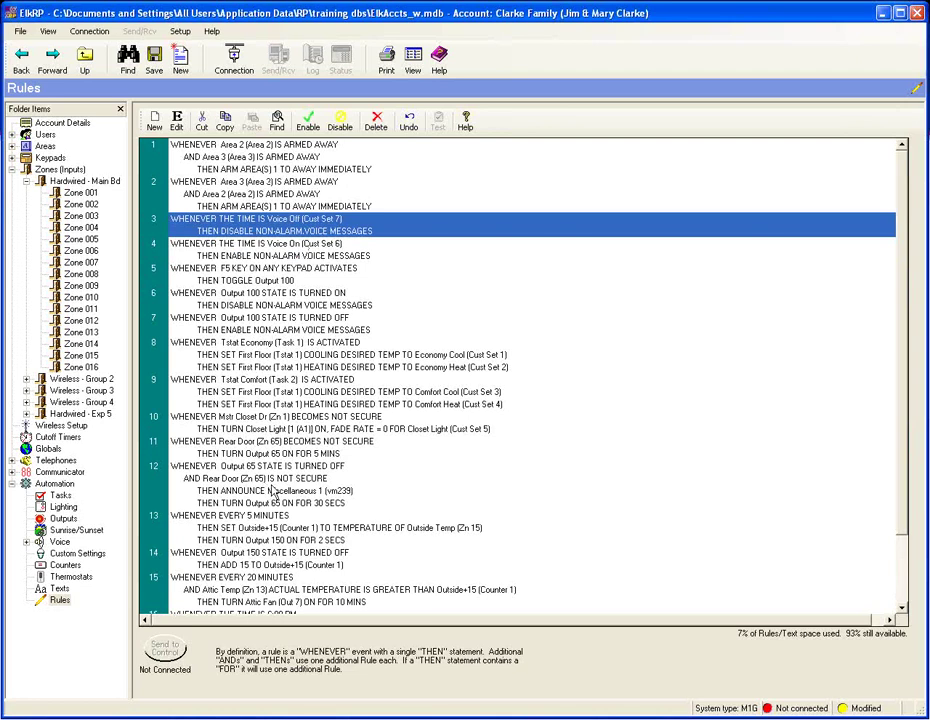
left_click(271, 283)
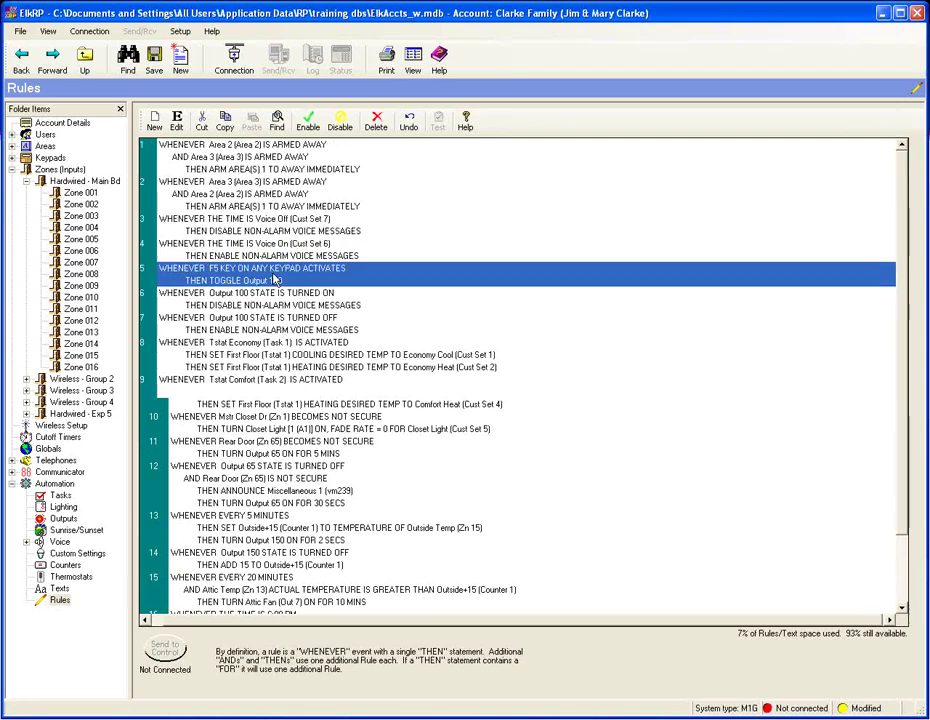
left_click(276, 328, "shift")
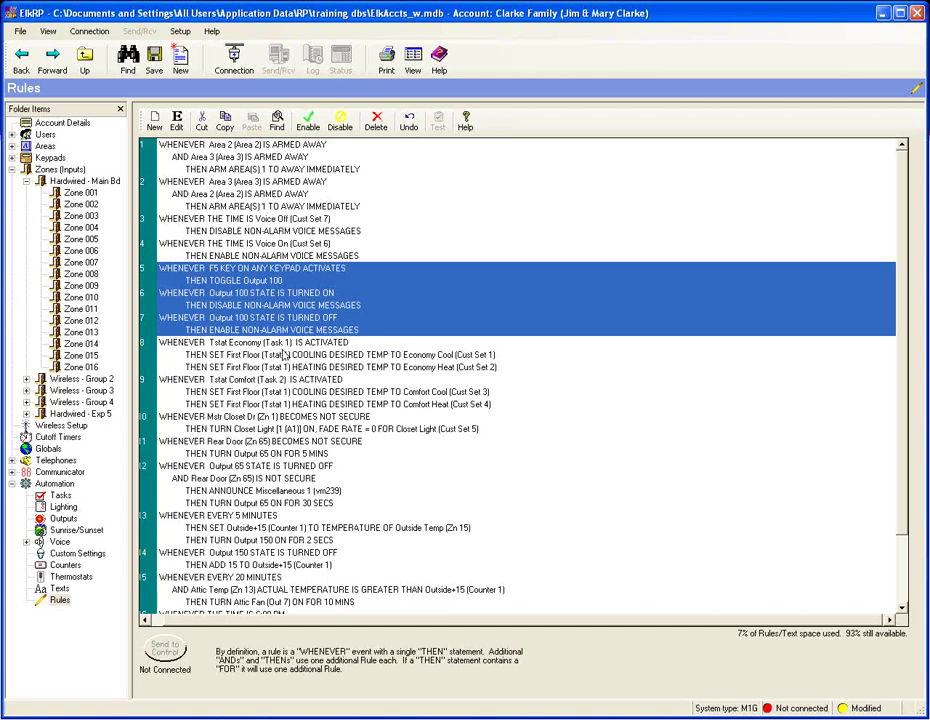
left_click(281, 346)
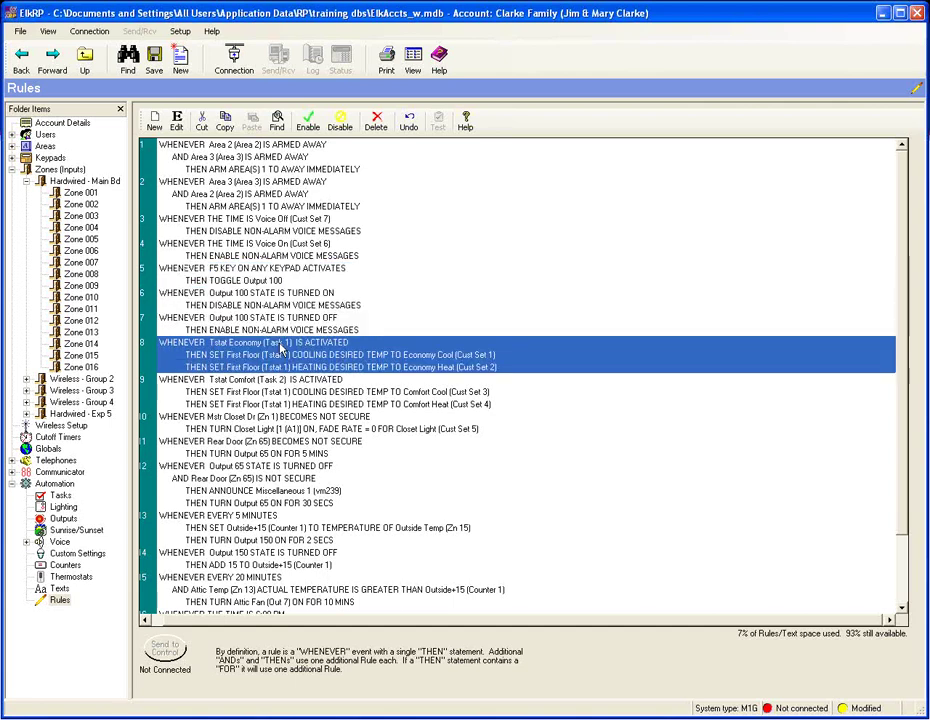
left_click(292, 397, "shift")
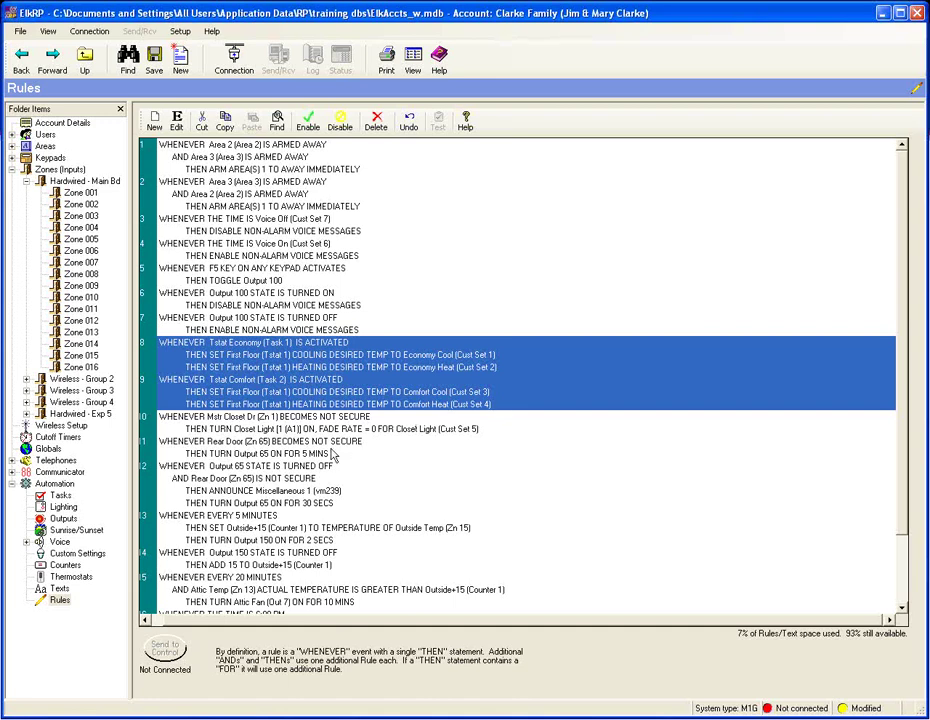
- Examine the master closet light rule (10) and the rear door announcement rules (11 and 12)
left_click(322, 425)
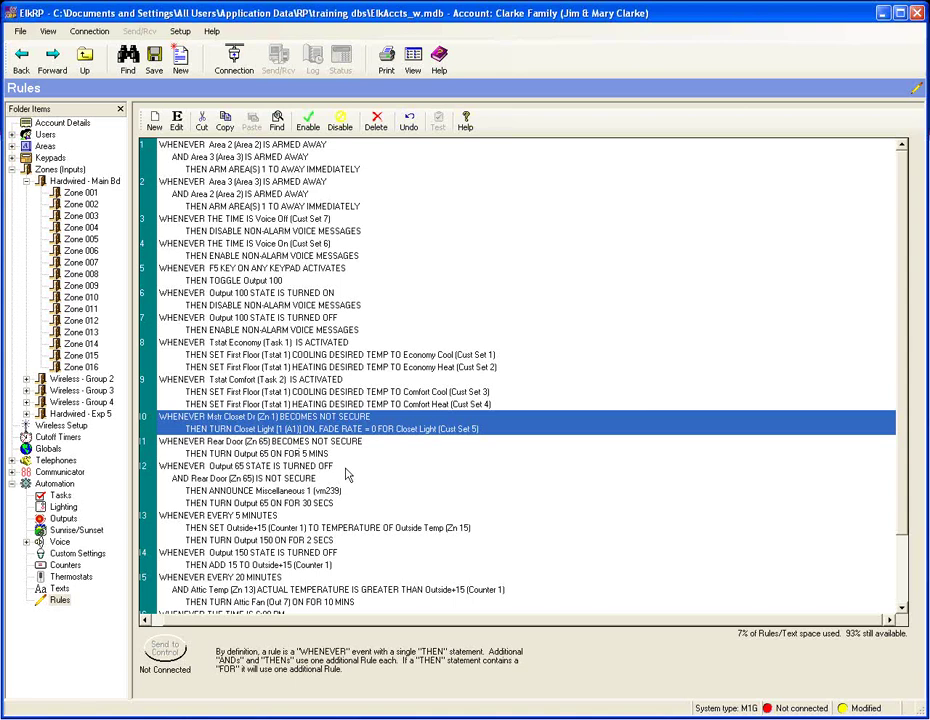
left_click(299, 453)
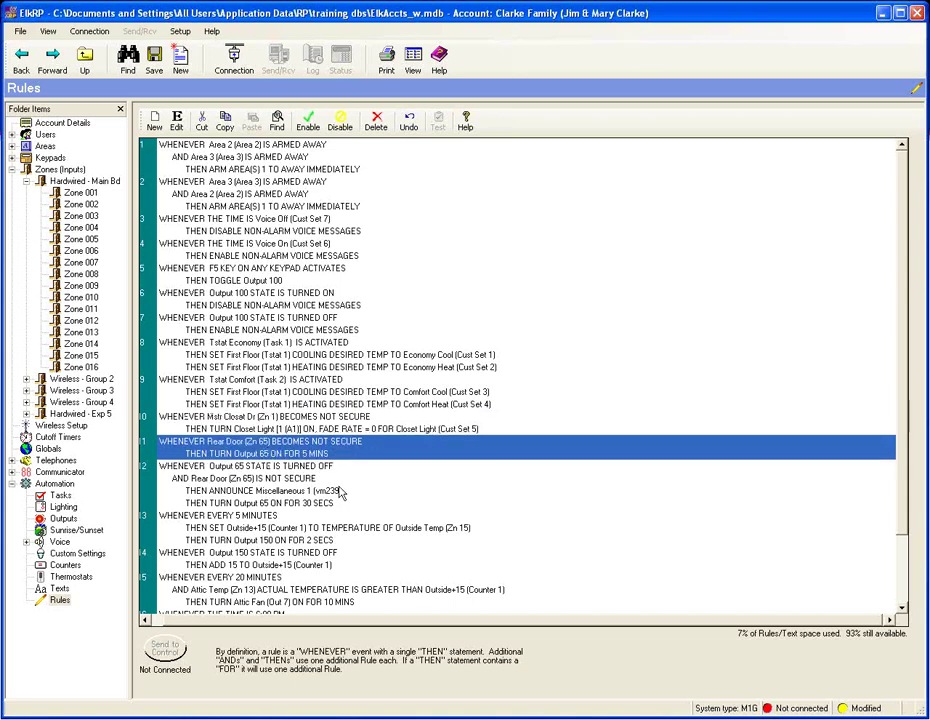
left_click(328, 503, "shift")
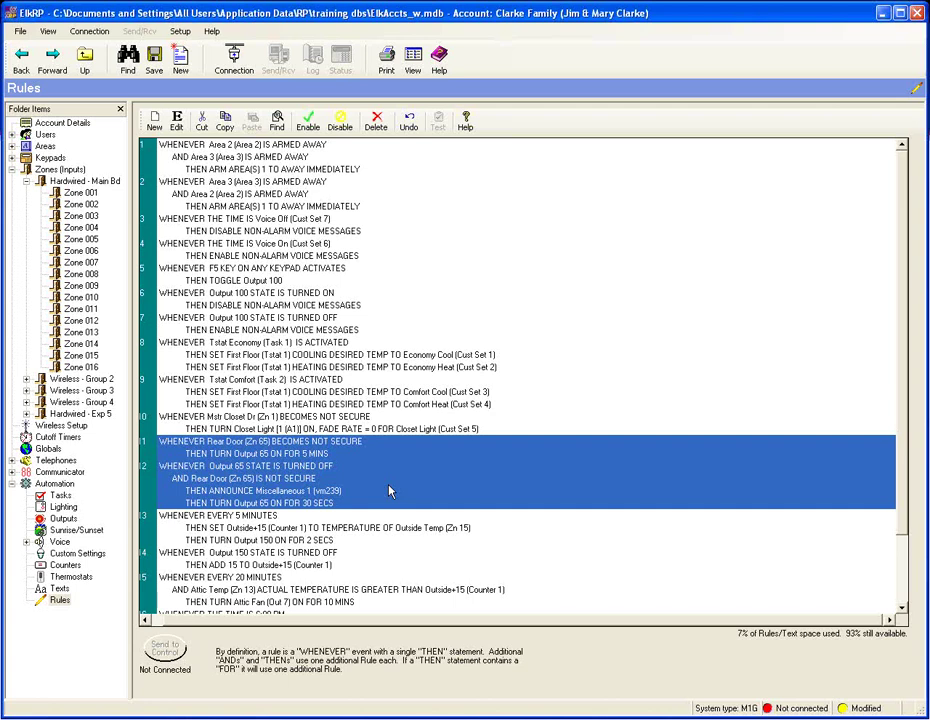
- Examine the outside temperature and attic fan rules (13 to 15) and the water filter reminder rule (16)
scroll(389, 491, "down", 1)
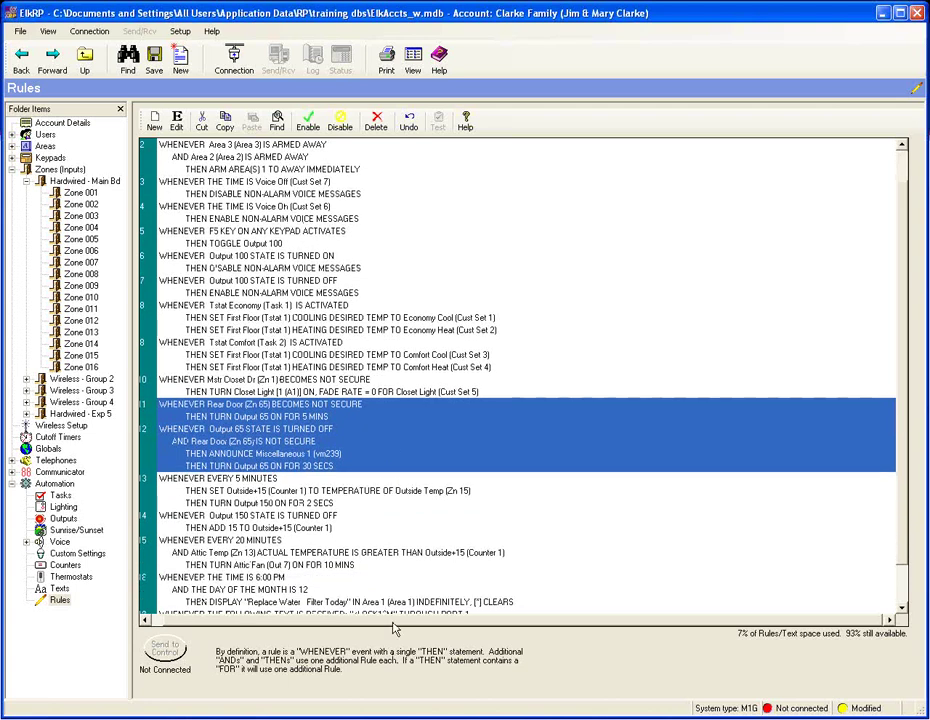
scroll(378, 617, "down", 2)
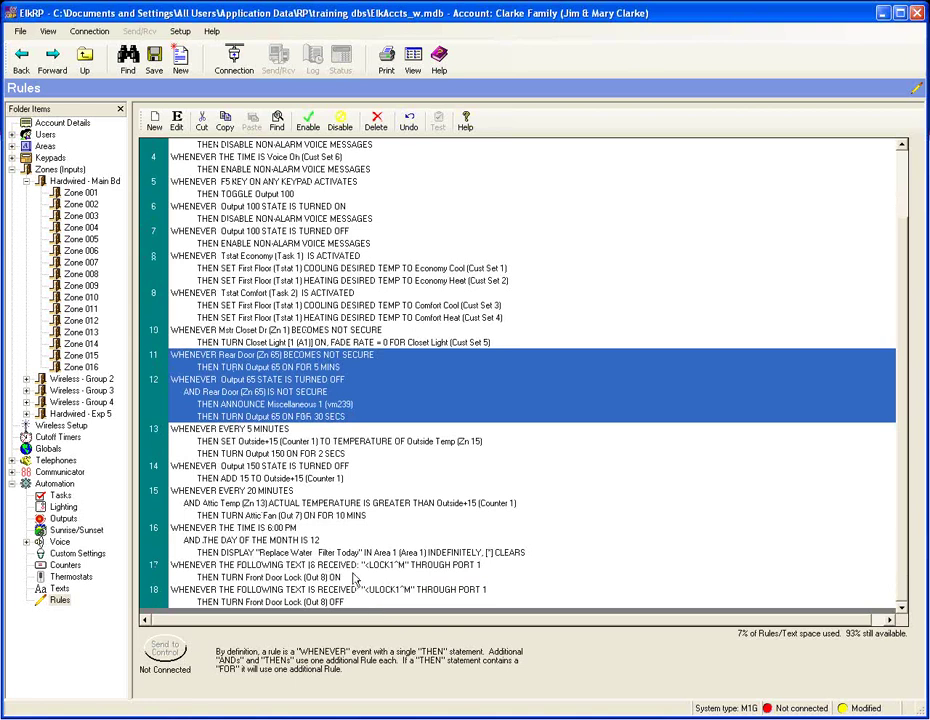
left_click(276, 447)
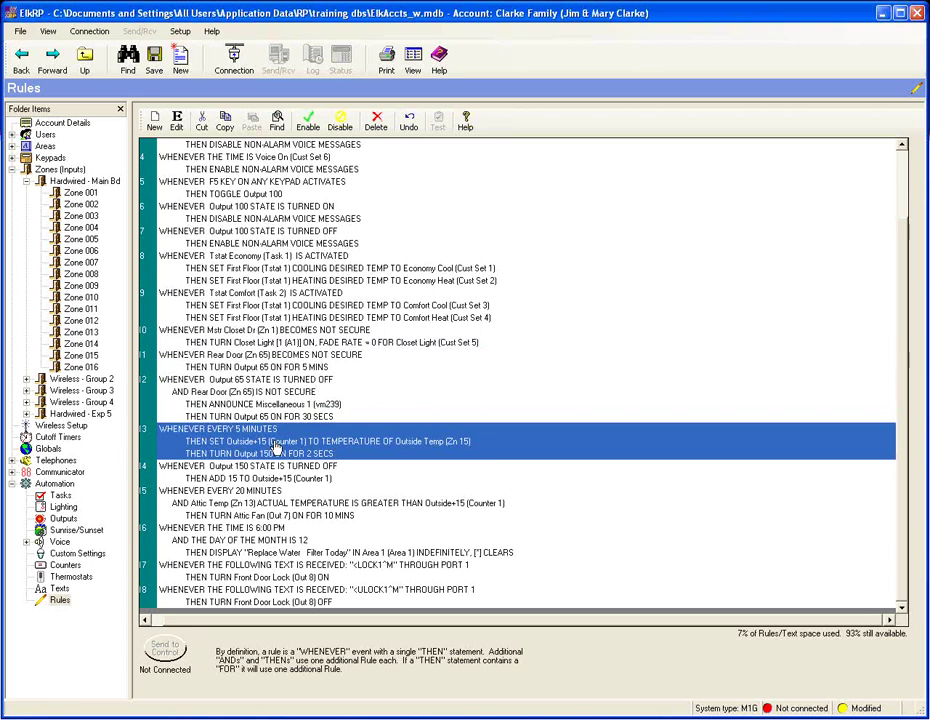
left_click(272, 512, "shift")
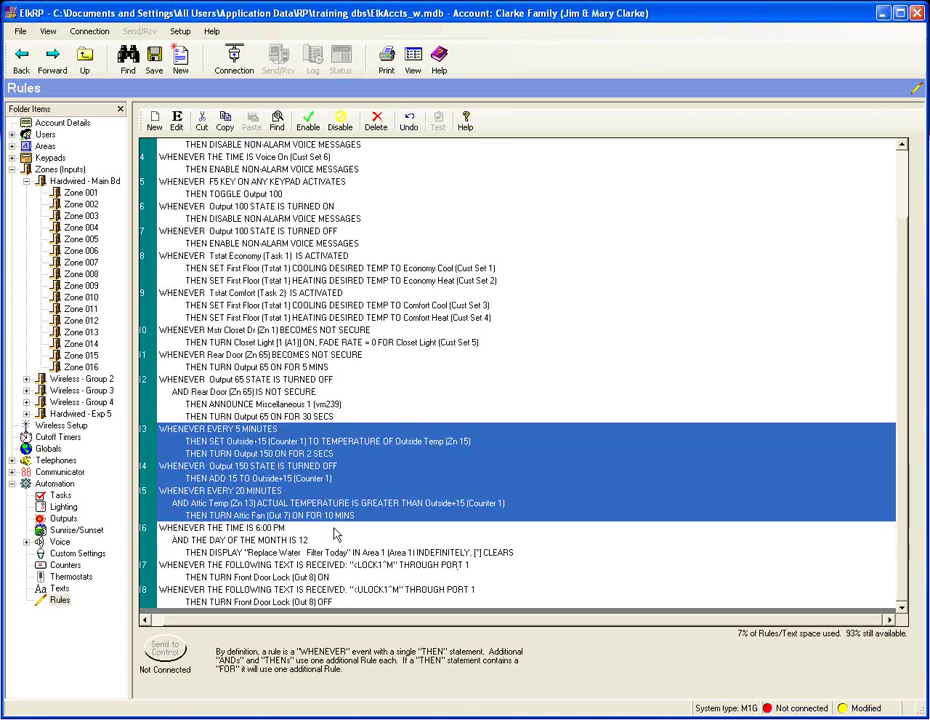
left_click(283, 540)
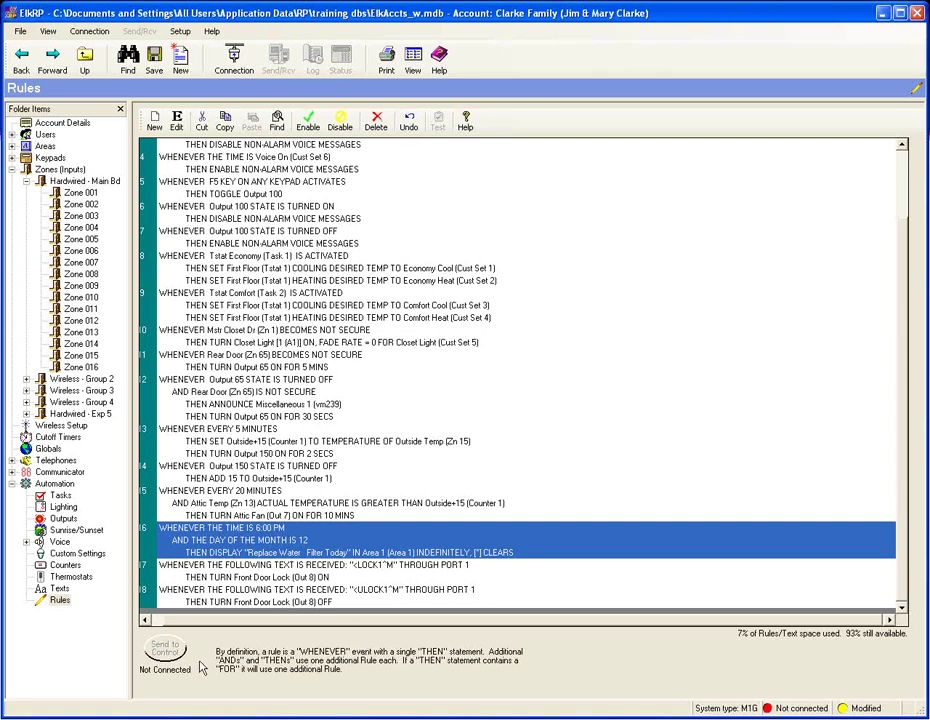
- Review the "Replace Water Filter Today" text string and its keypad preview in the automation texts, then accept it
left_click(58, 589)
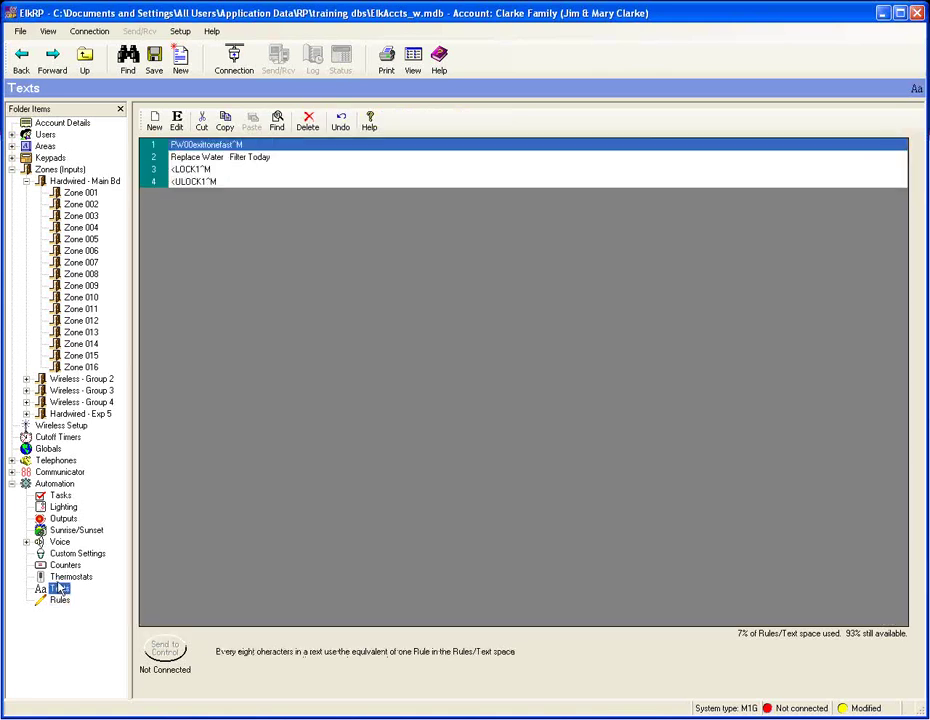
left_click(233, 158)
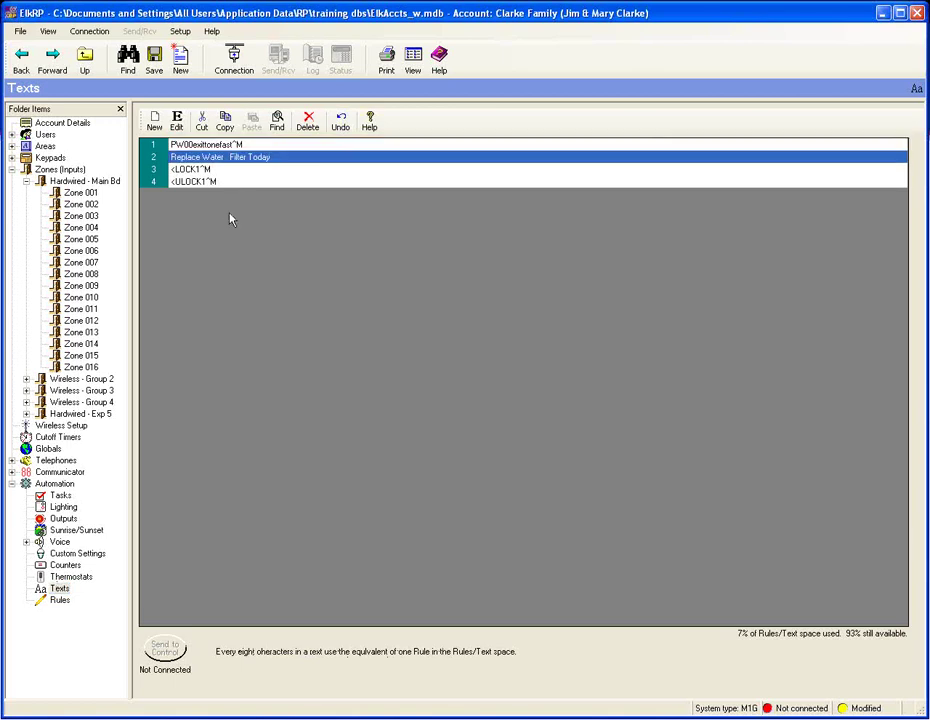
double_click(243, 162)
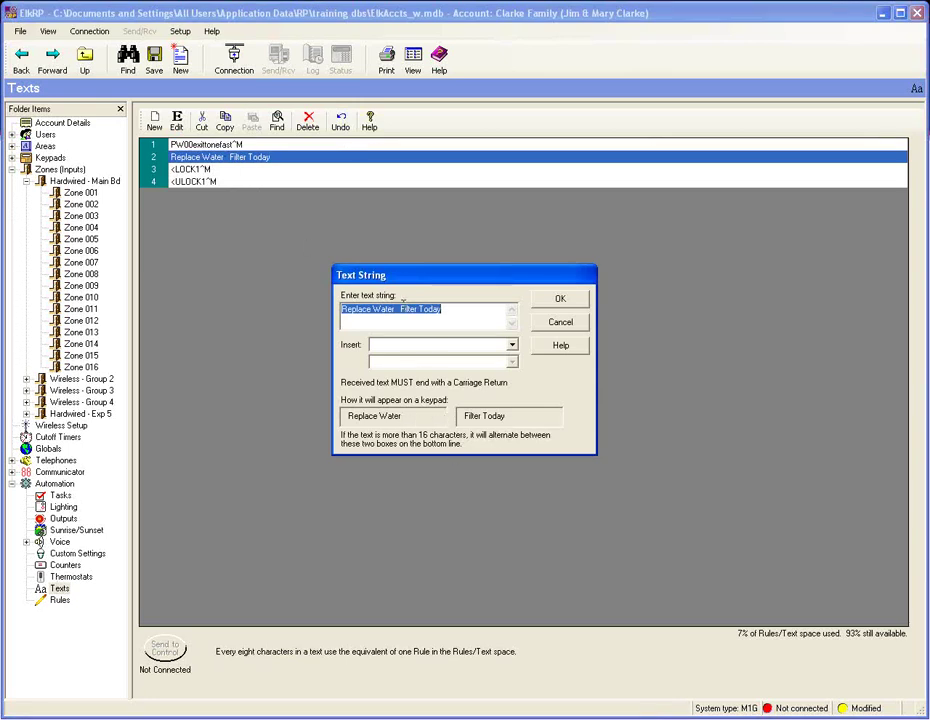
left_click(400, 311)
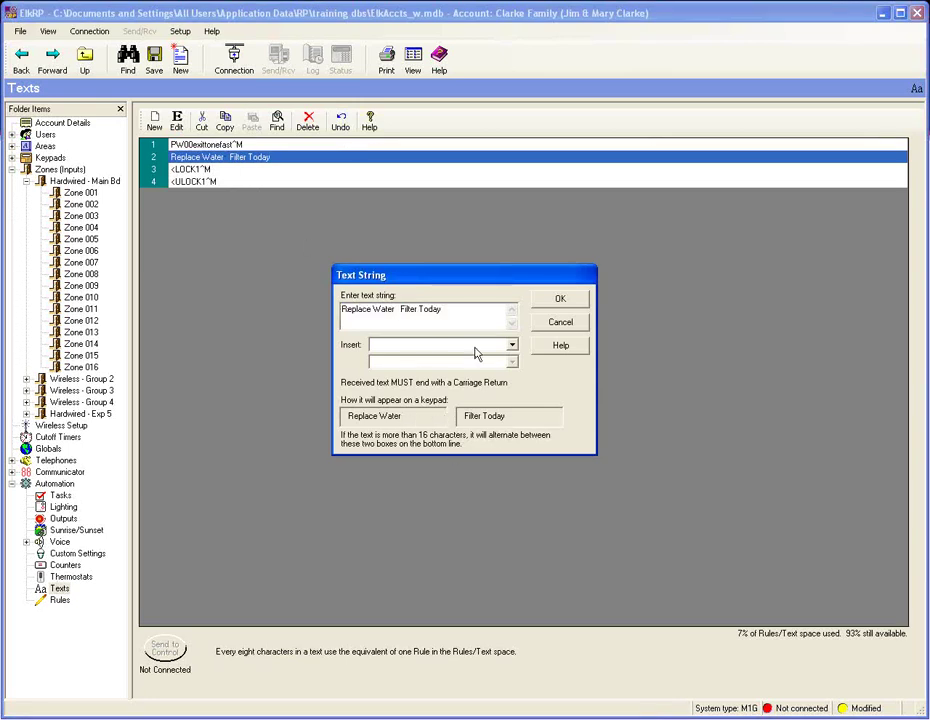
key("BackSpace")
left_click(584, 302)
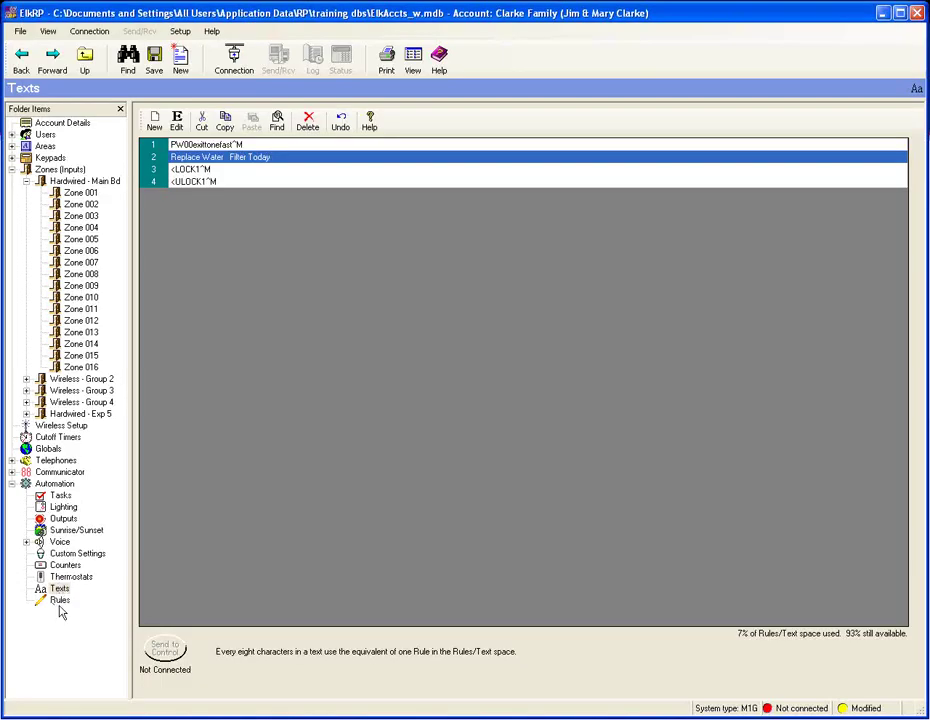
- Return to the automation rules and examine the water filter reminder rule (16)
left_click(60, 604)
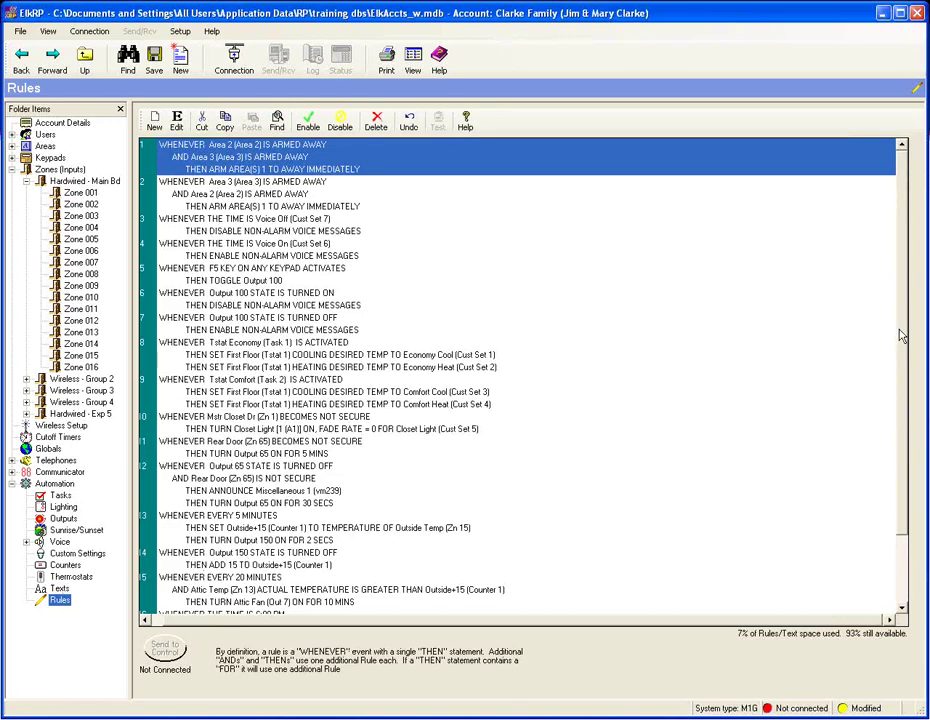
scroll(826, 511, "down", 2)
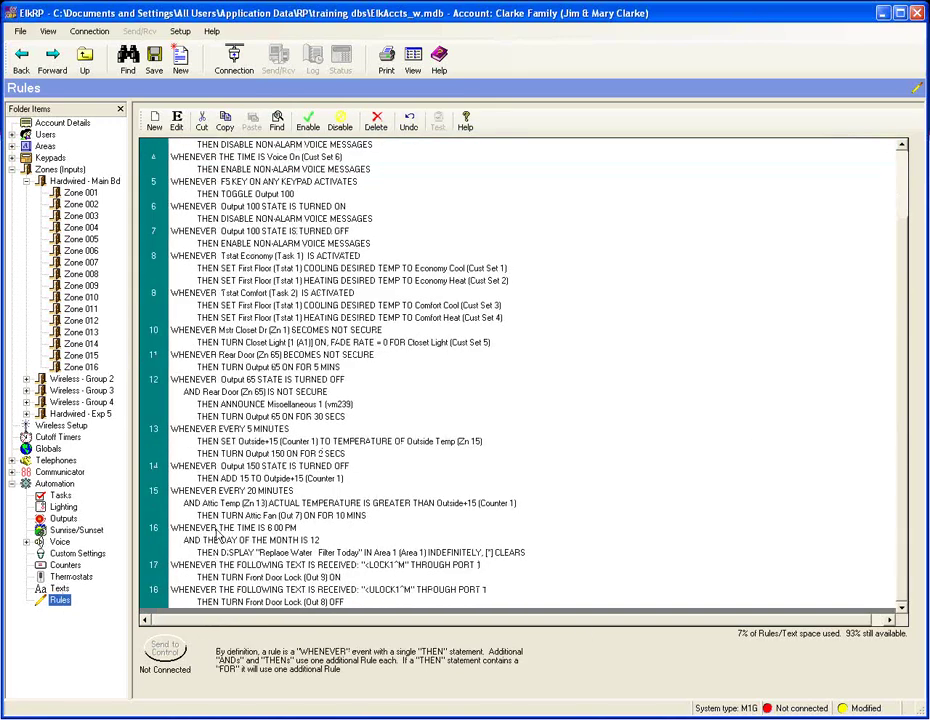
left_click(368, 555)
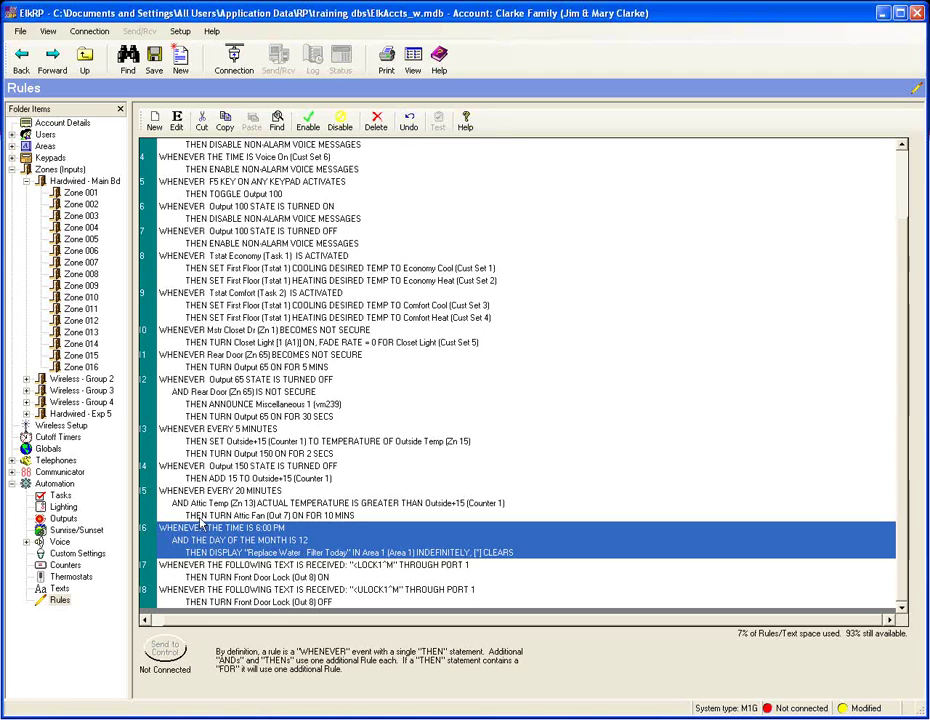
- Review the date conditions and the specific-month options for an additional AND condition in rule 16, then discard the edit
double_click(262, 548)
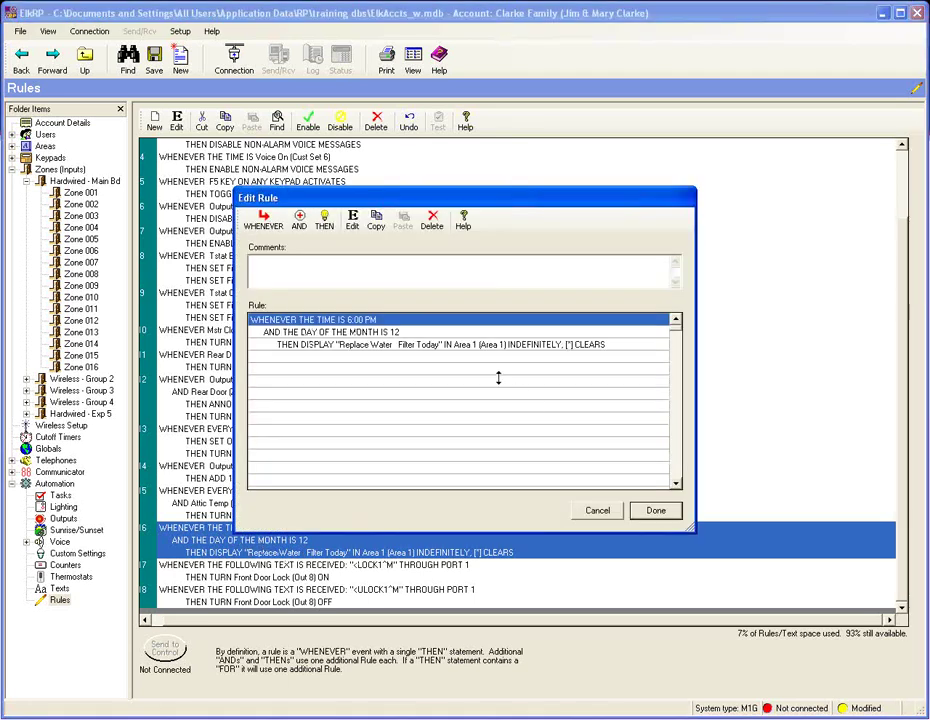
left_click(298, 218)
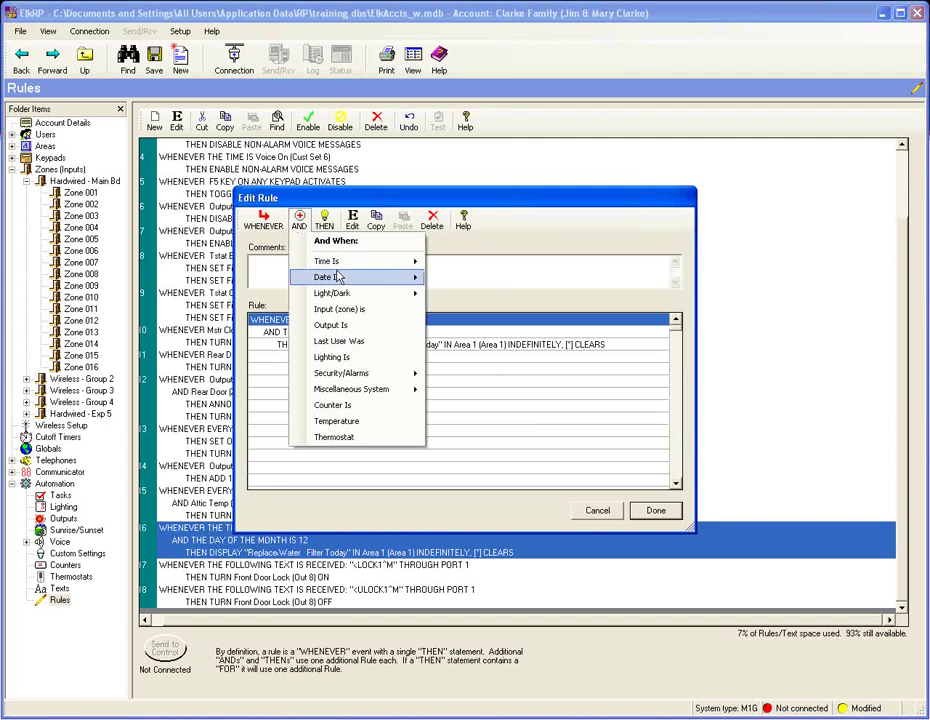
mouse_move(338, 277)
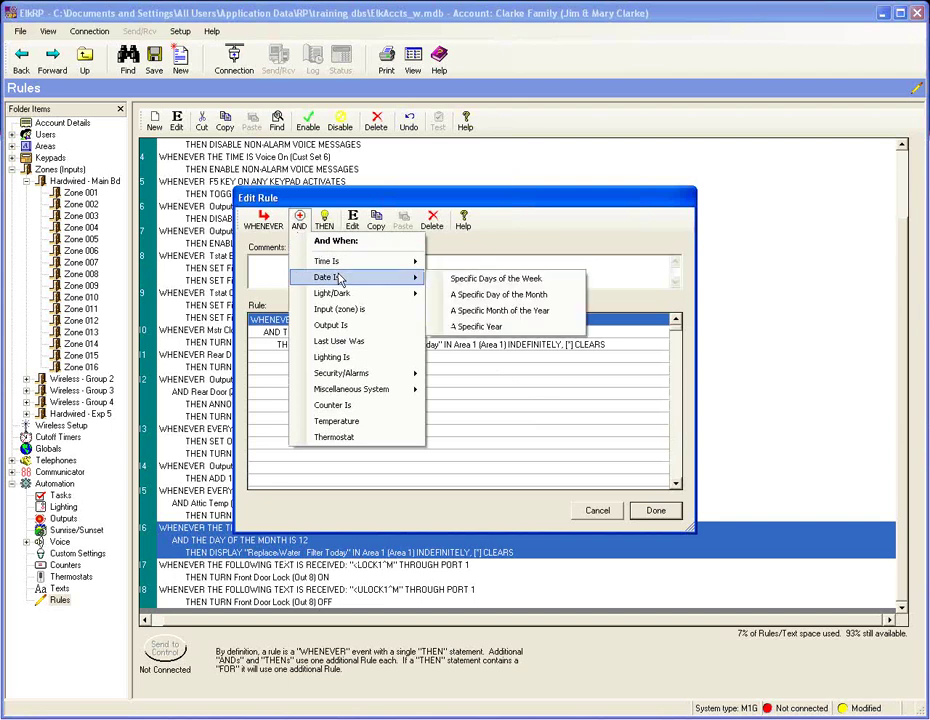
left_click(548, 311)
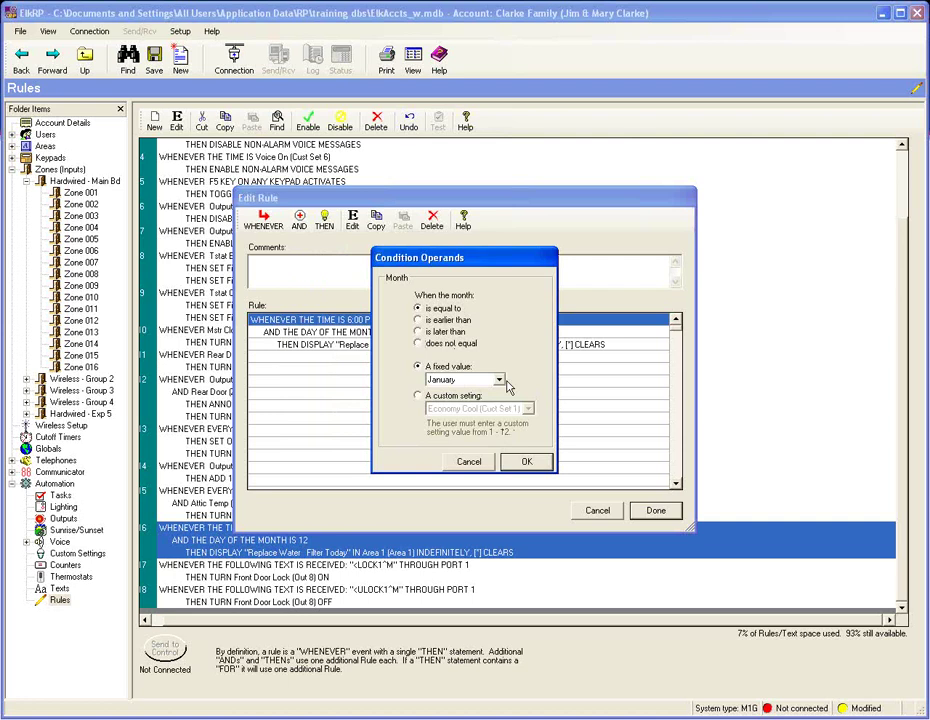
left_click(468, 463)
left_click(595, 510)
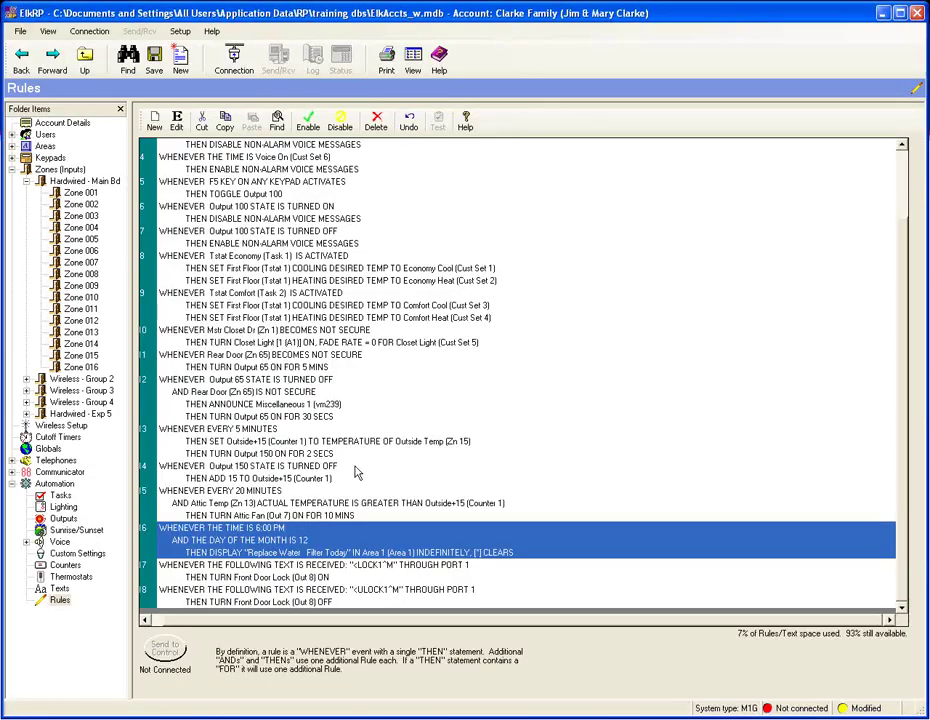
- Examine the front door lock rules (17 and 18) triggered by text received through Port 1, selecting both
left_click(291, 579)
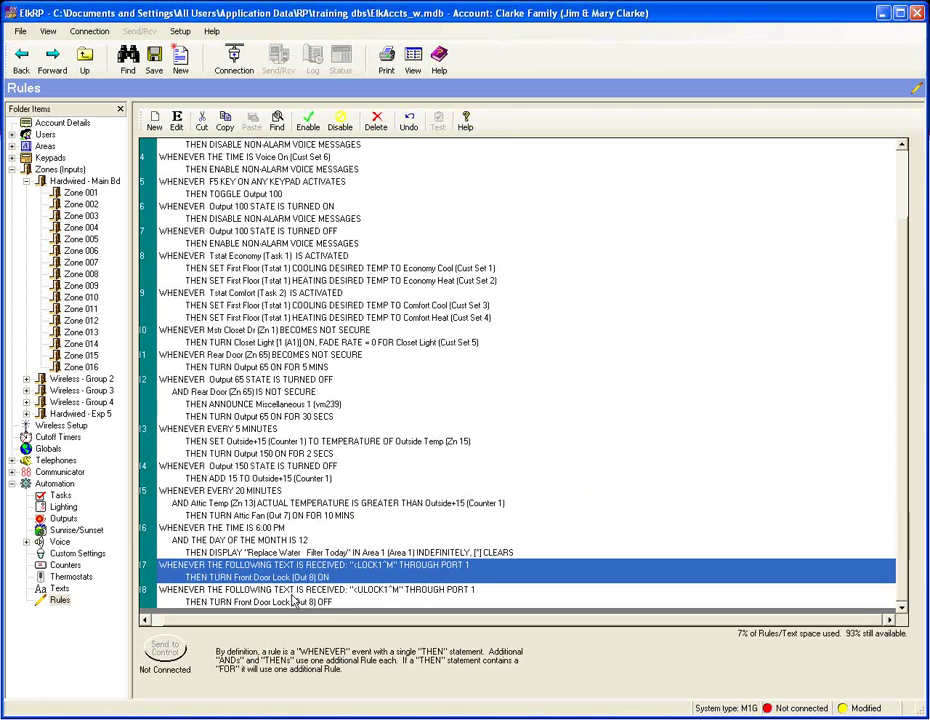
left_click(293, 600, "shift")
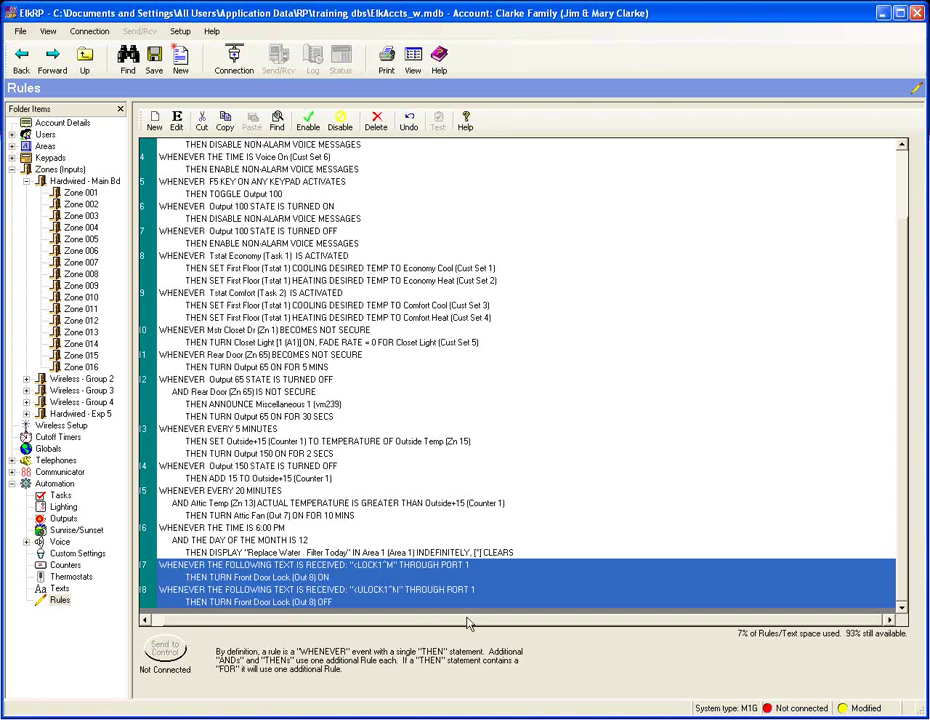